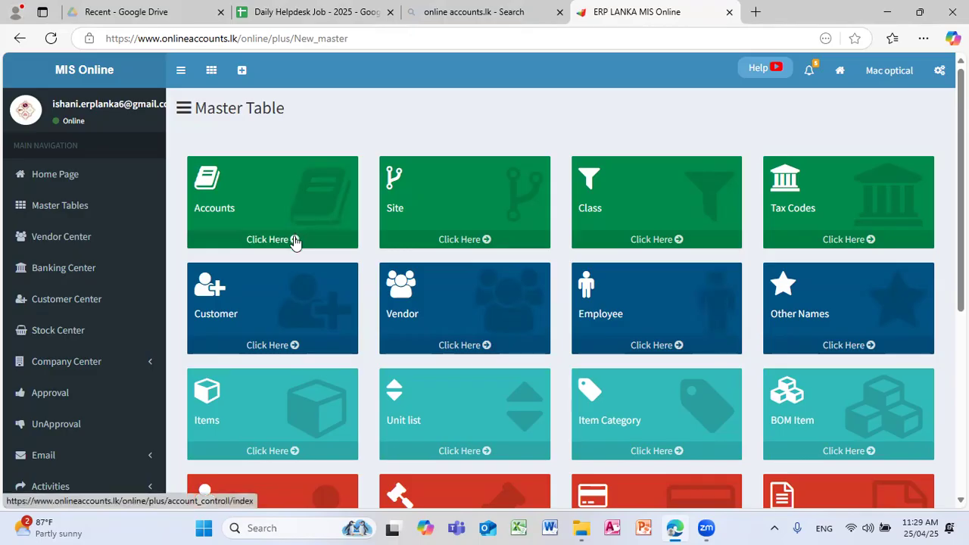
# Start a new account in the chart of accounts and enter IN011 as its account code.
pyautogui.click(294, 240)
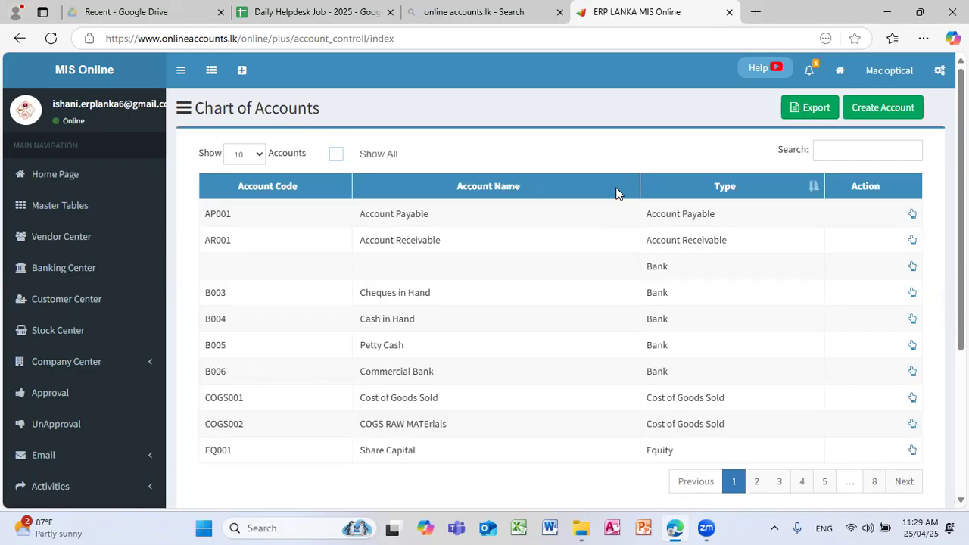
pyautogui.click(888, 117)
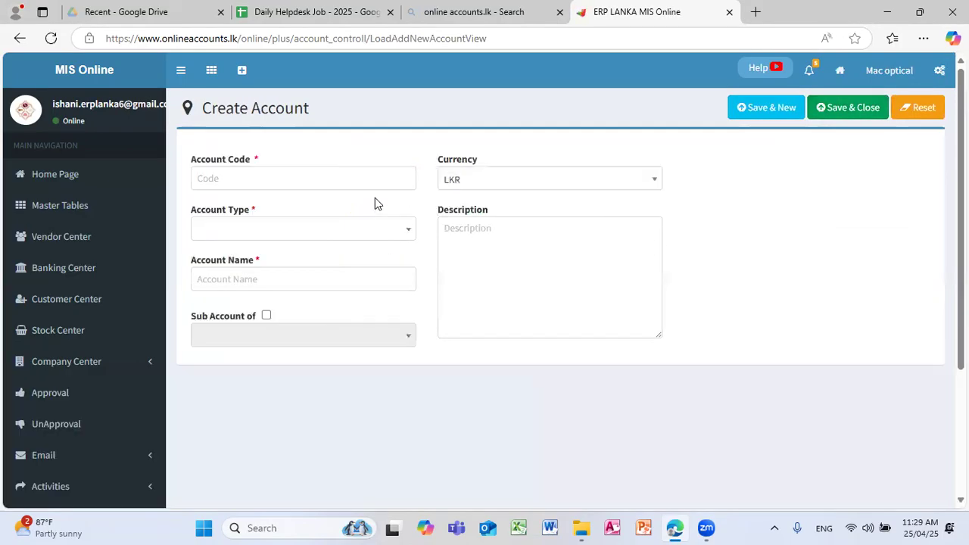
pyautogui.click(362, 185)
pyautogui.write('in')
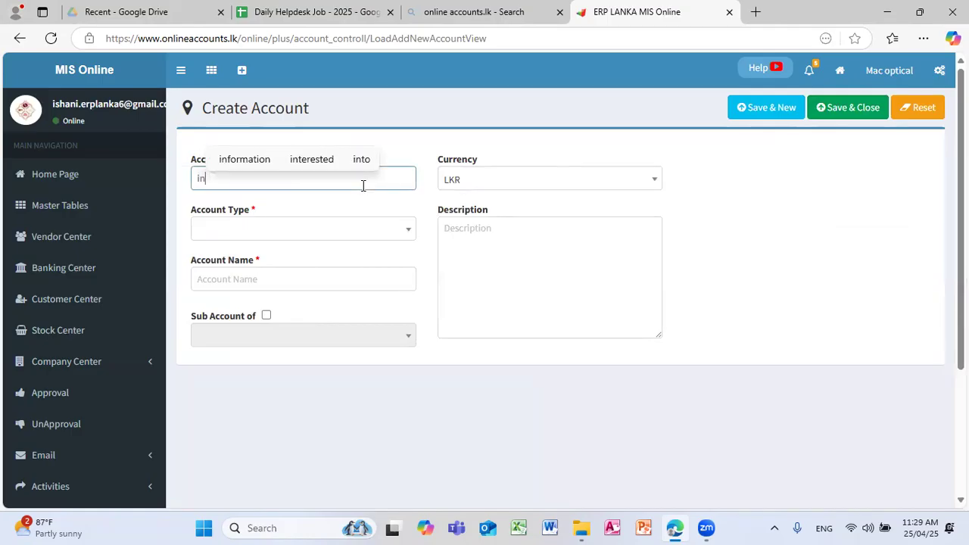
pyautogui.press('BackSpace')
pyautogui.press('BackSpace')
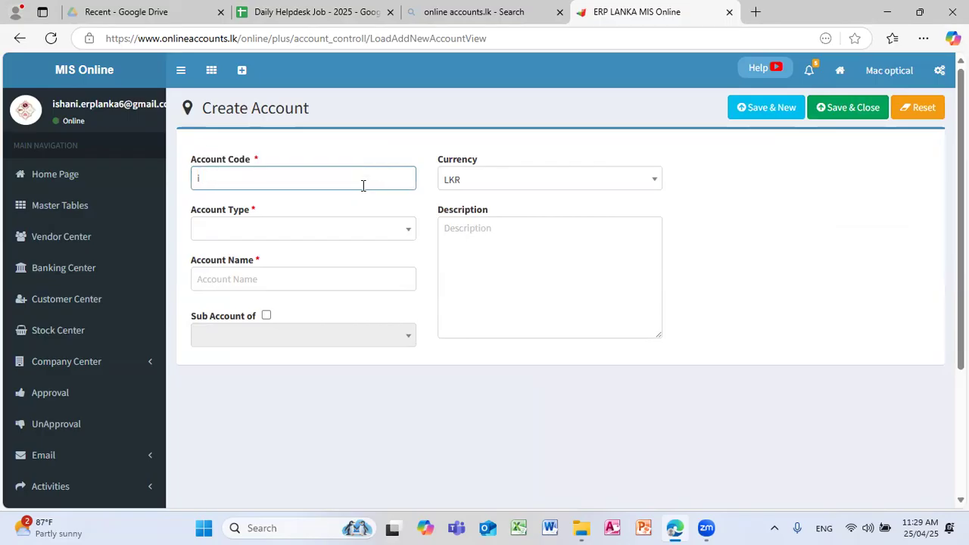
pyautogui.write('in')
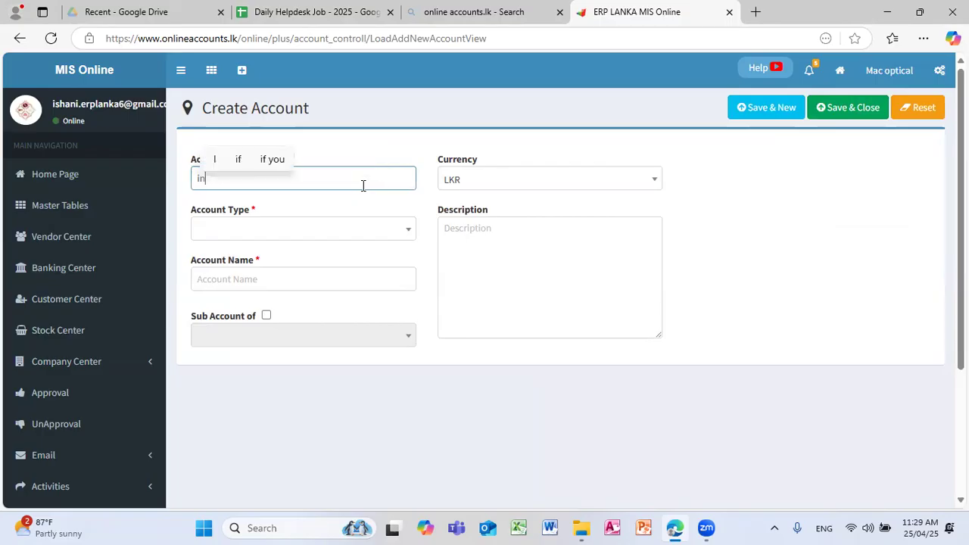
pyautogui.press('BackSpace')
pyautogui.press('BackSpace')
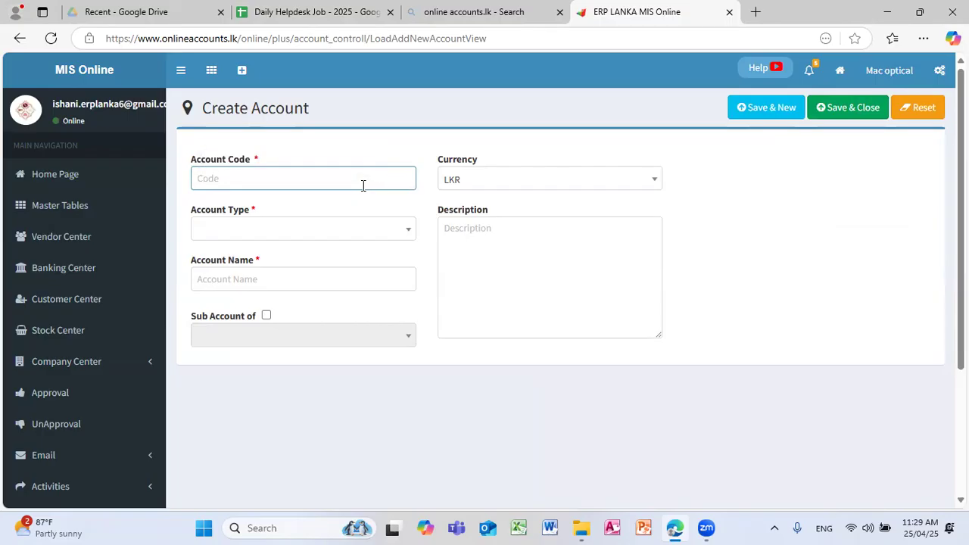
pyautogui.write('I')
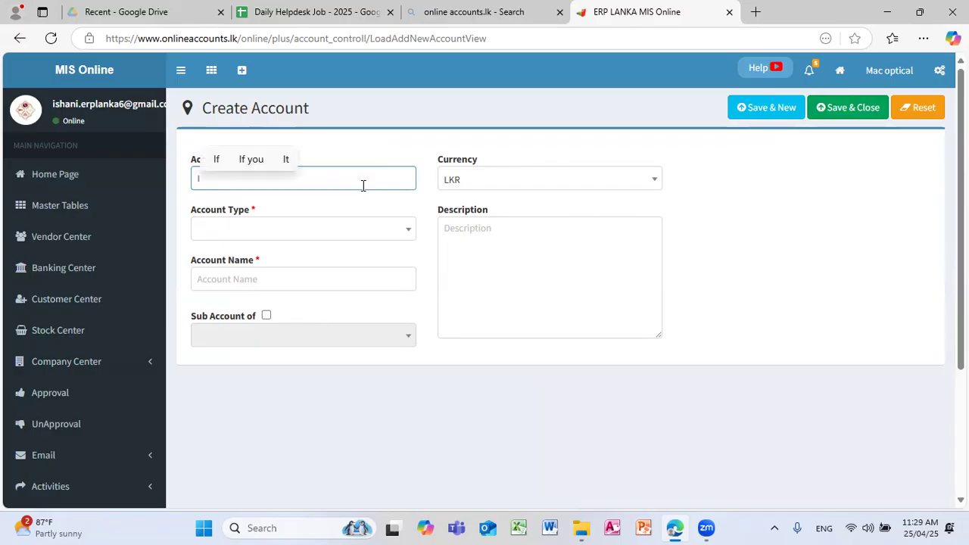
pyautogui.write('N011')
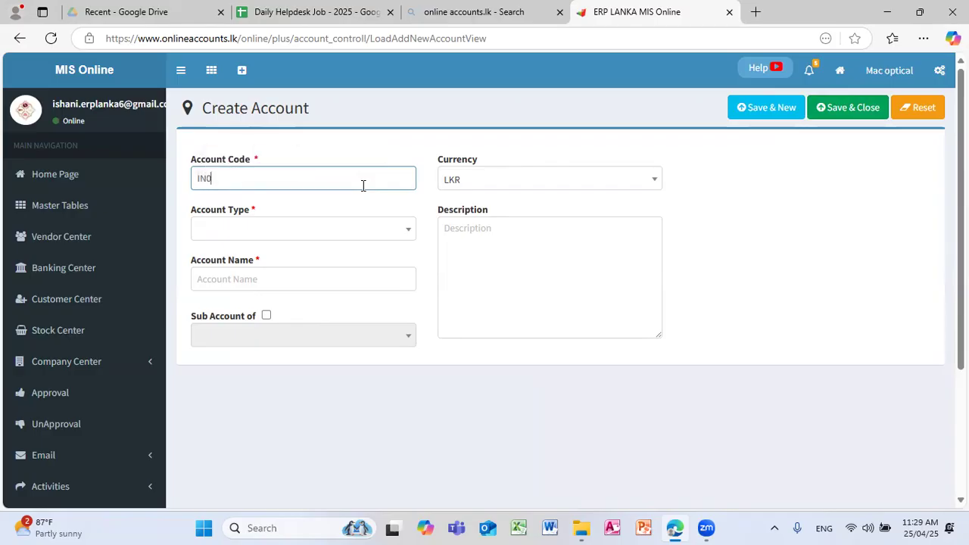
# Set the account type to Income, name the account DARK GRAY FRAME SALES, and submit it with save and close.
pyautogui.click(407, 230)
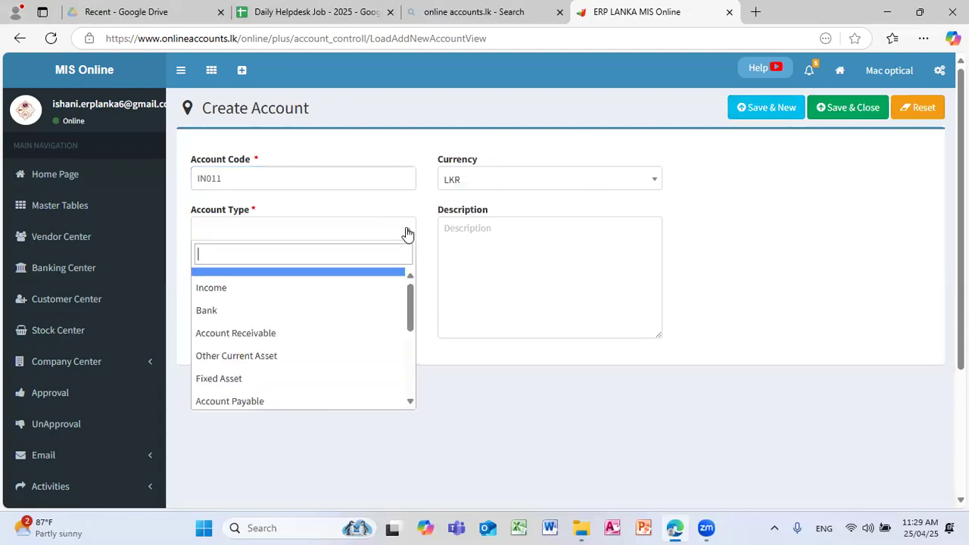
pyautogui.click(356, 291)
pyautogui.click(356, 285)
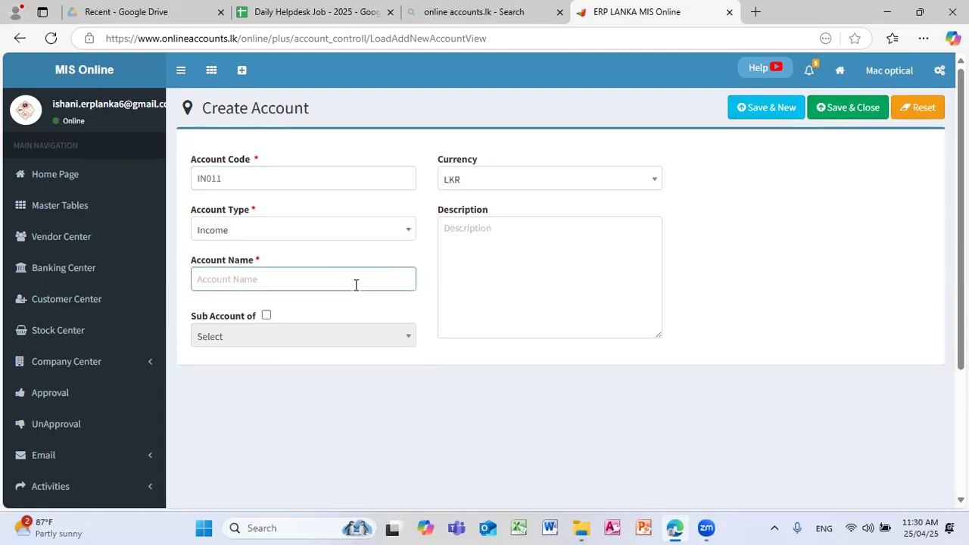
pyautogui.write('DARK')
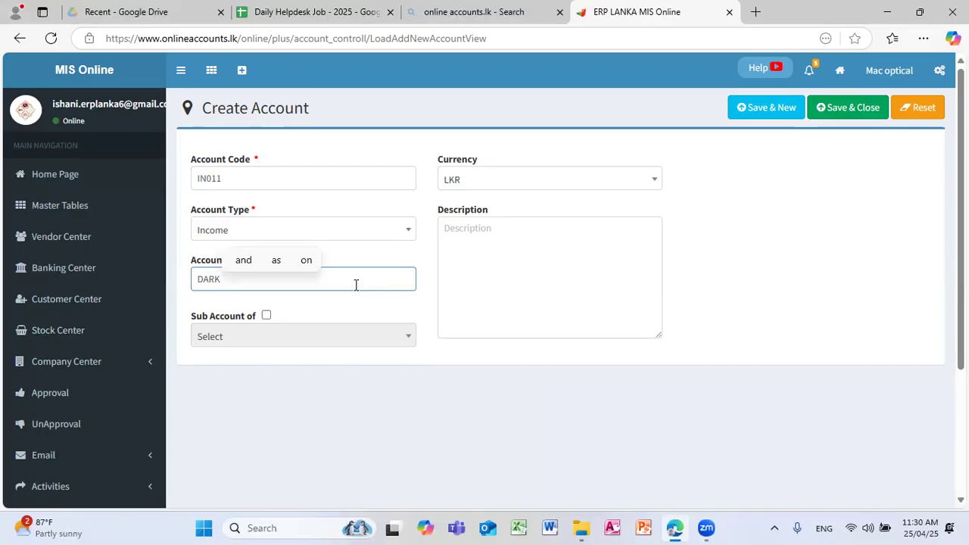
pyautogui.write(' GRA')
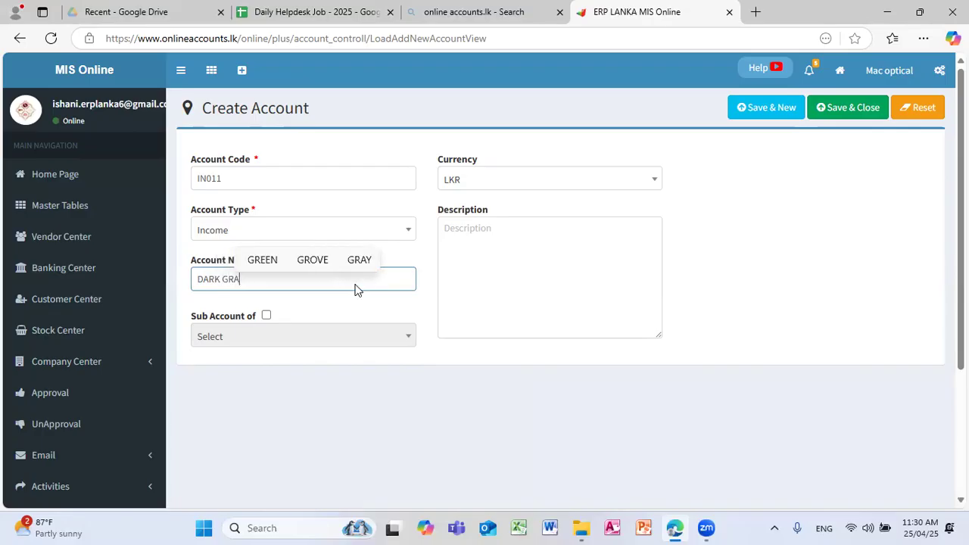
pyautogui.write('Y F')
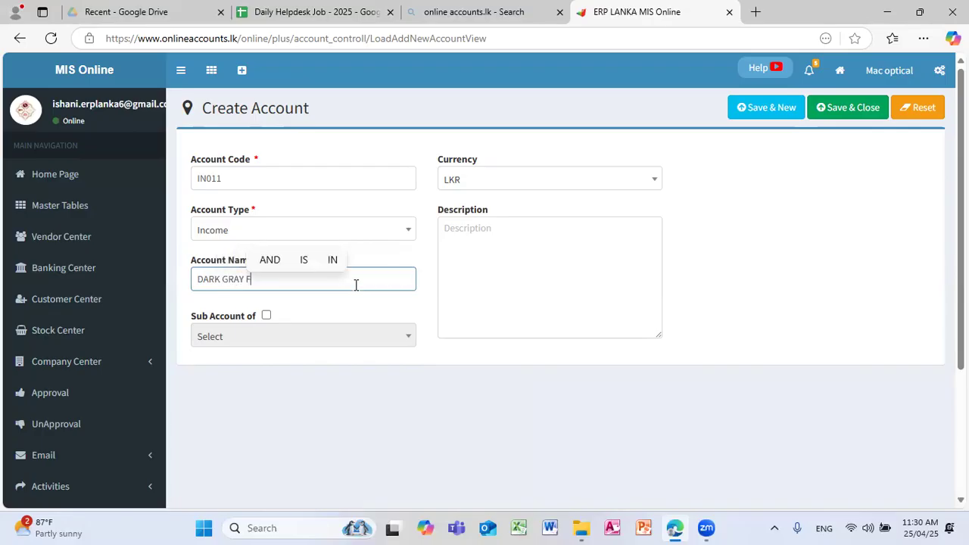
pyautogui.write('RAME D')
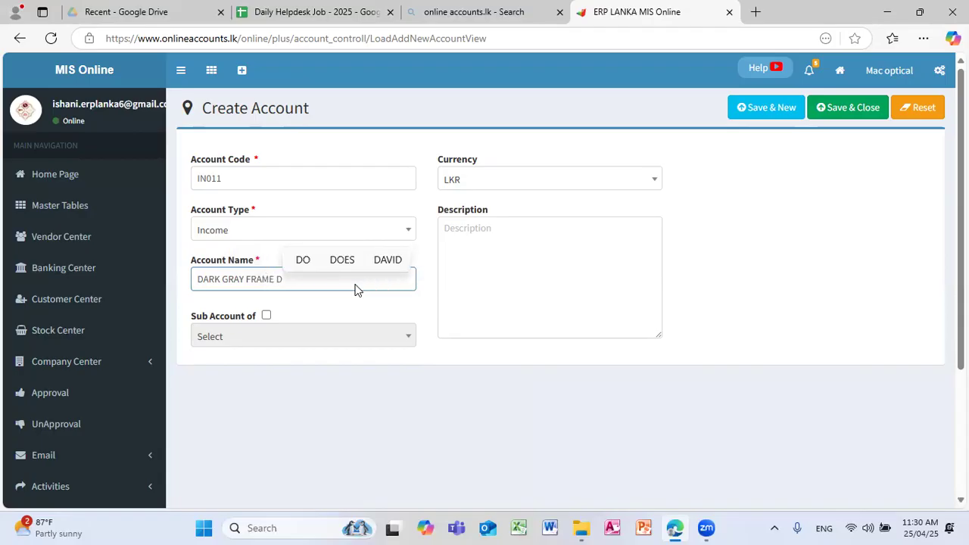
pyautogui.press('BackSpace')
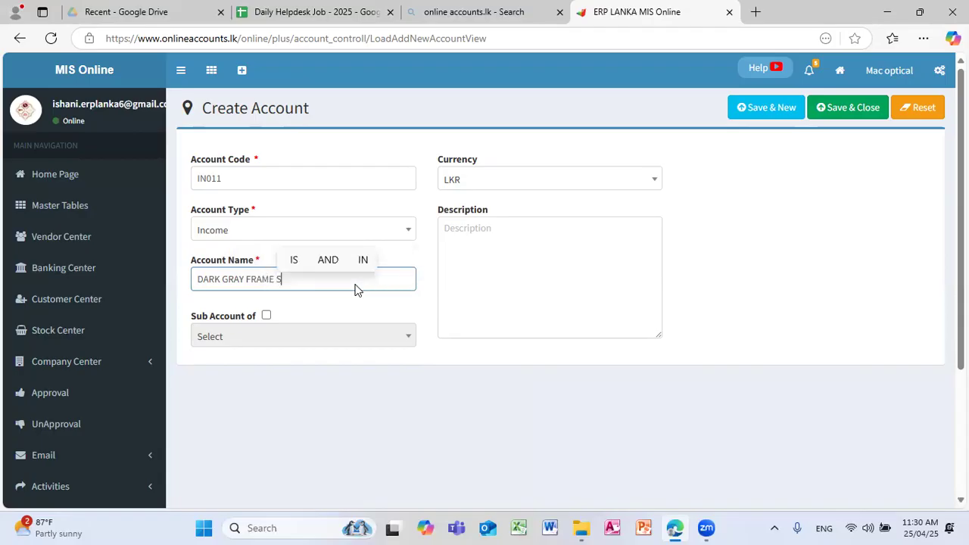
pyautogui.write('SALES')
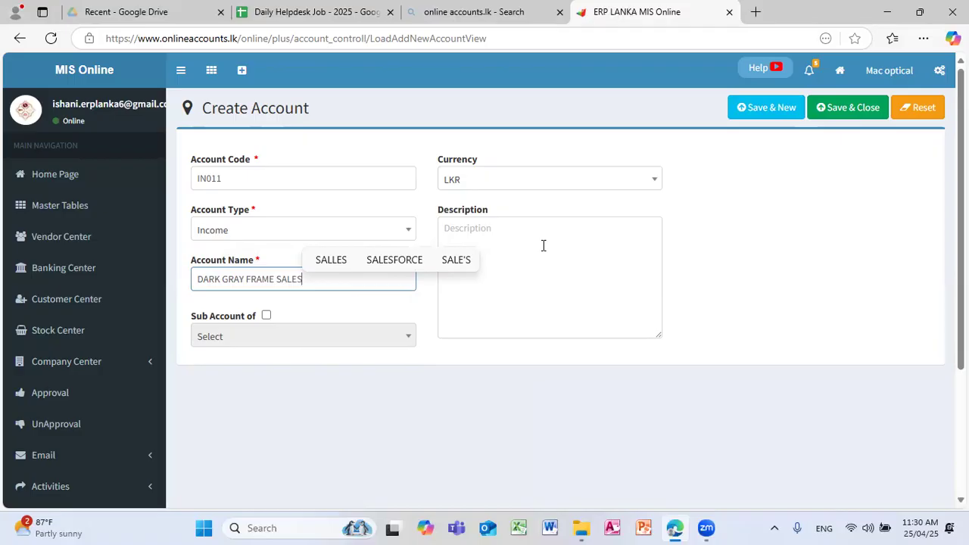
pyautogui.click(851, 112)
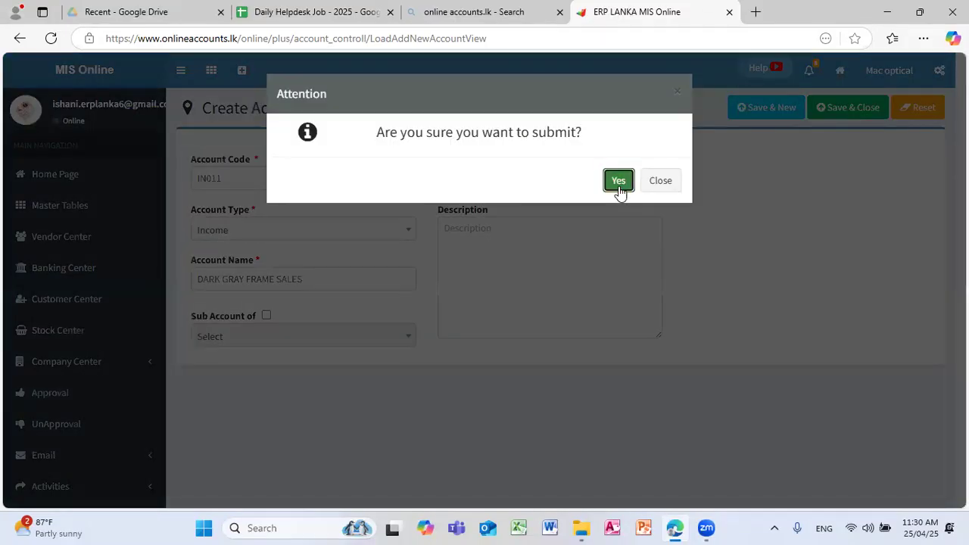
pyautogui.click(619, 185)
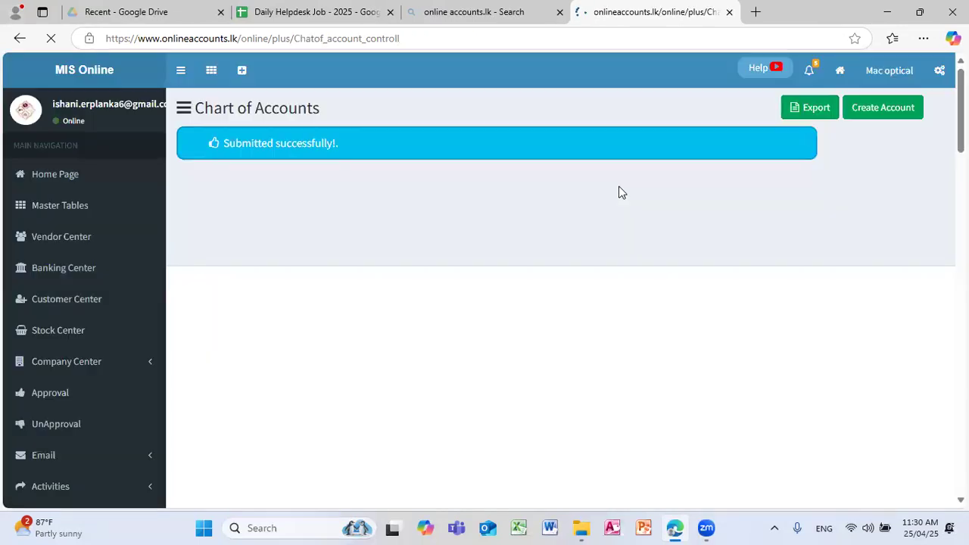
# Create a new site named GAMPAHA in the site master table and submit it with save and close.
pyautogui.click(95, 211)
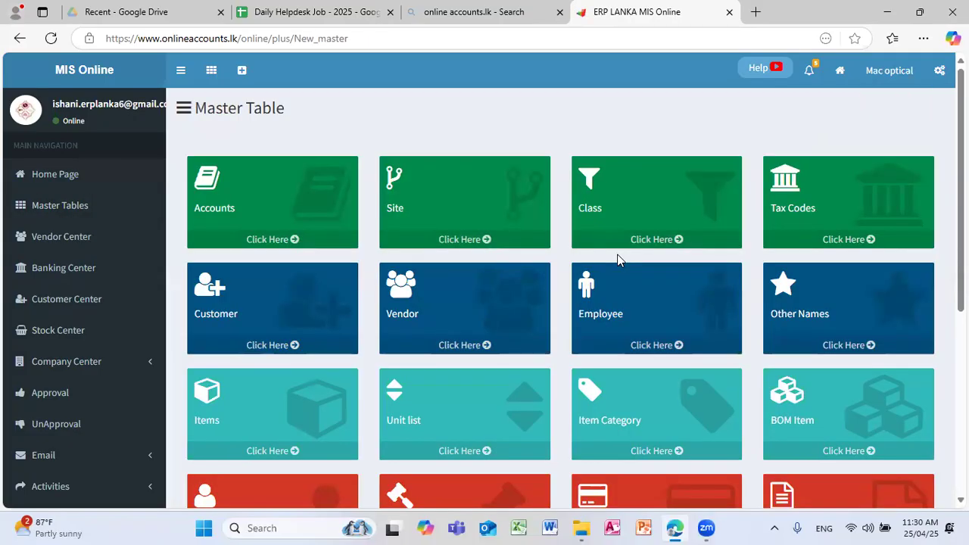
pyautogui.click(488, 243)
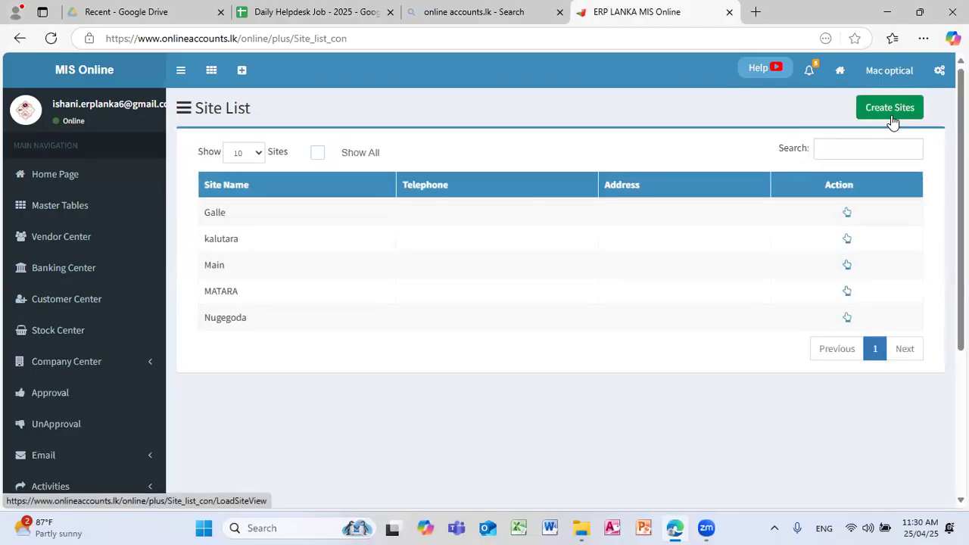
pyautogui.click(892, 119)
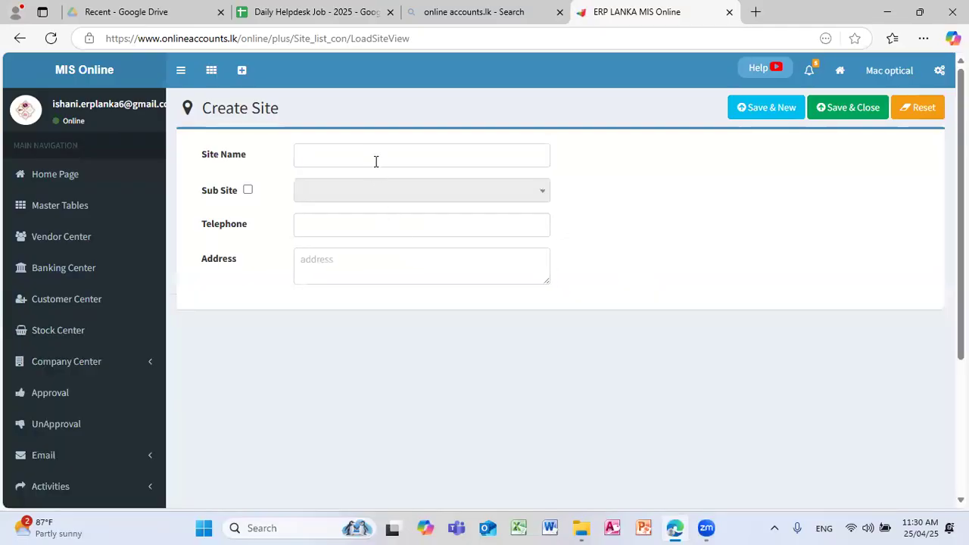
pyautogui.click(375, 161)
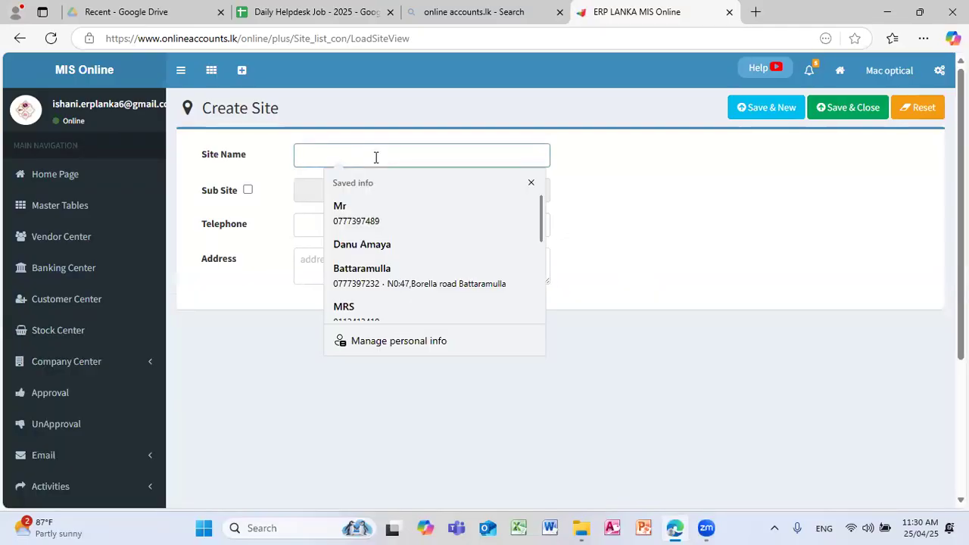
pyautogui.write('GA')
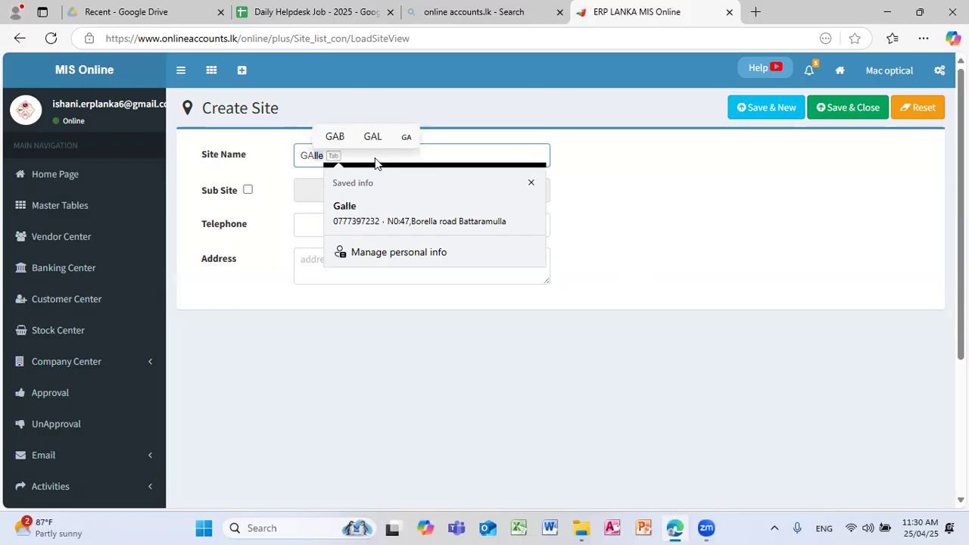
pyautogui.write('MPAHA')
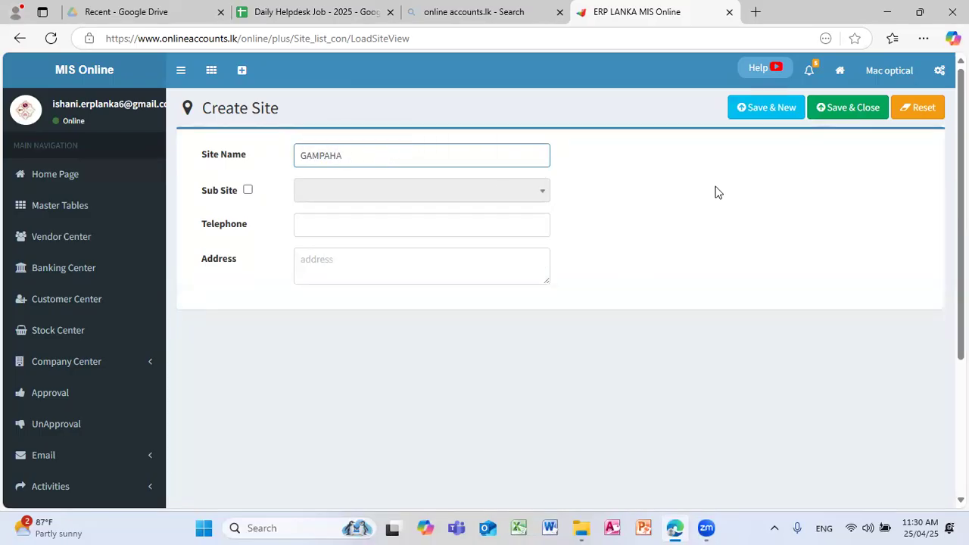
pyautogui.click(859, 112)
pyautogui.click(619, 183)
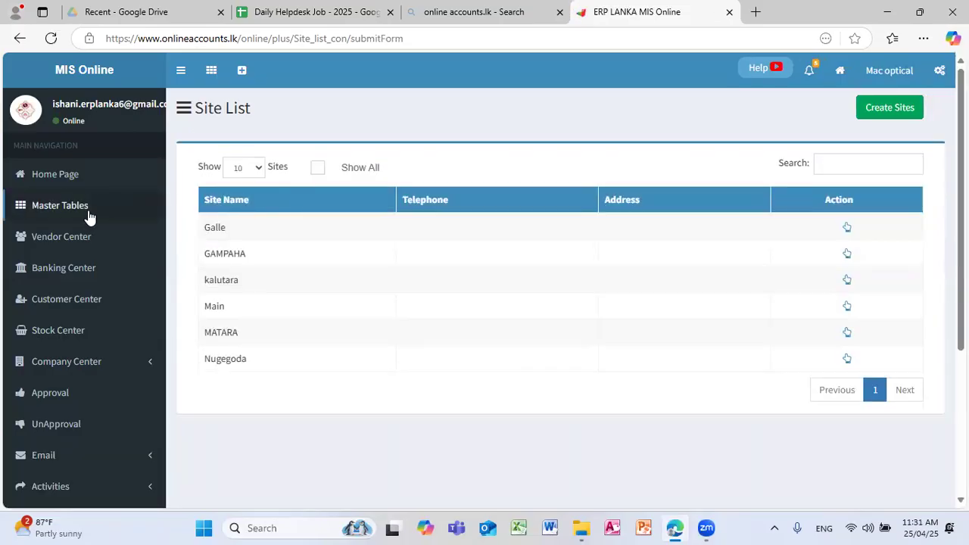
# Create a new class named FRAMEDARK GRAY in the class master table and submit it with save and close.
pyautogui.click(85, 218)
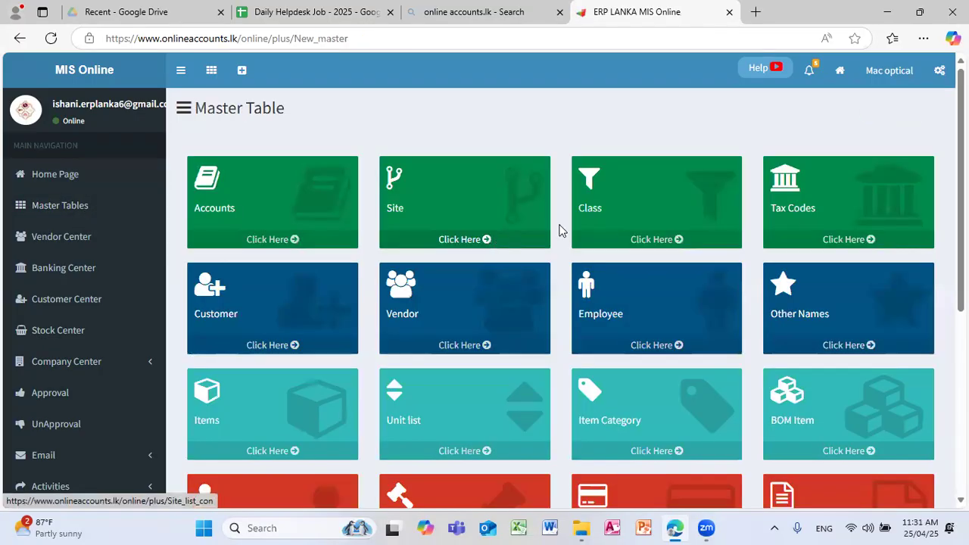
pyautogui.click(681, 241)
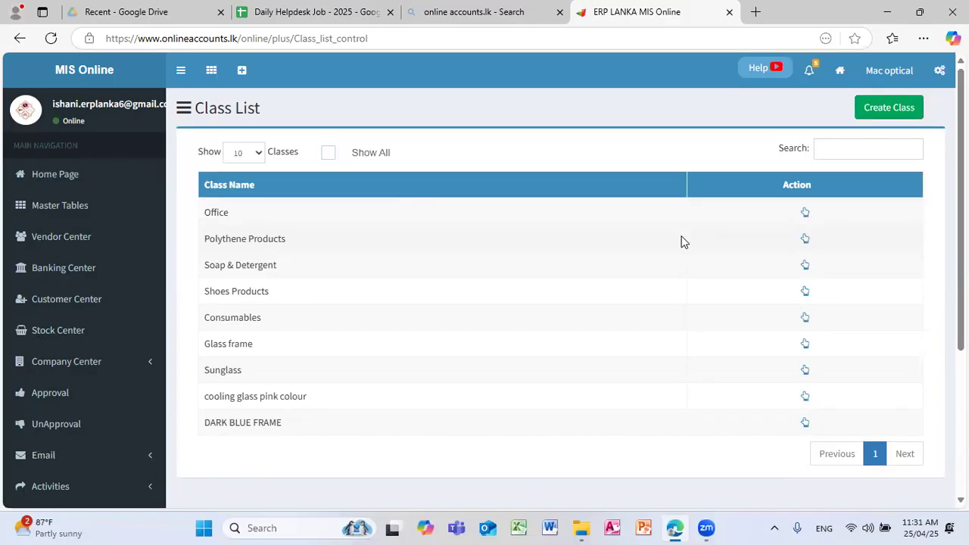
pyautogui.click(902, 114)
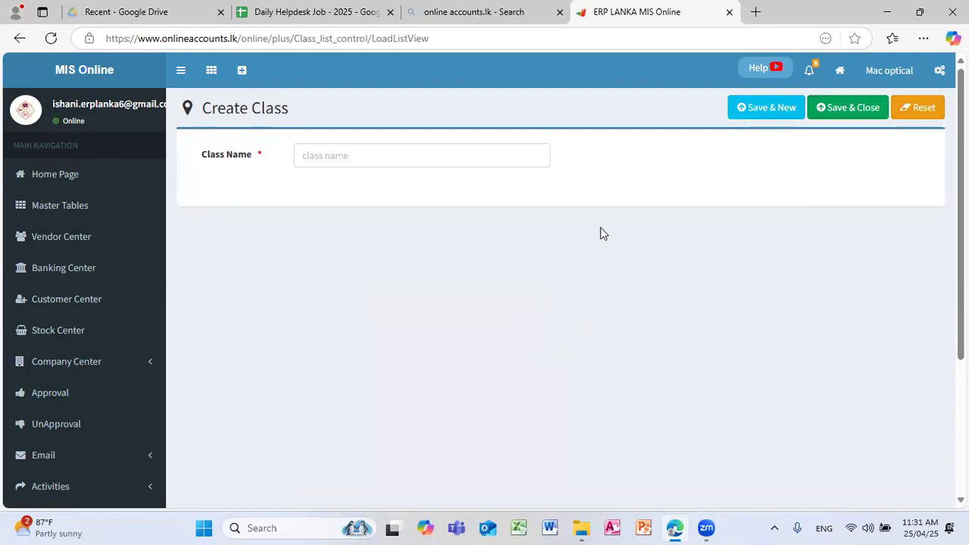
pyautogui.click(368, 159)
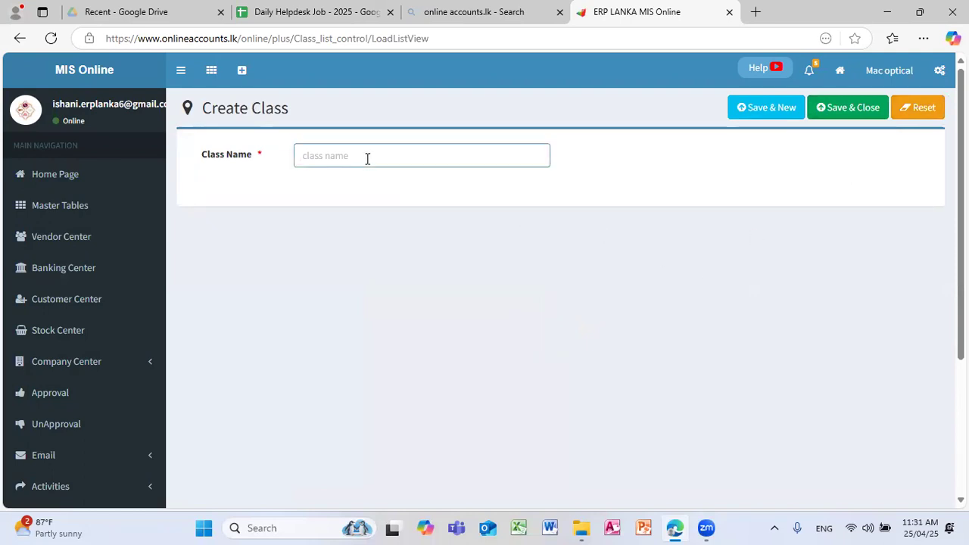
pyautogui.write('FRAME')
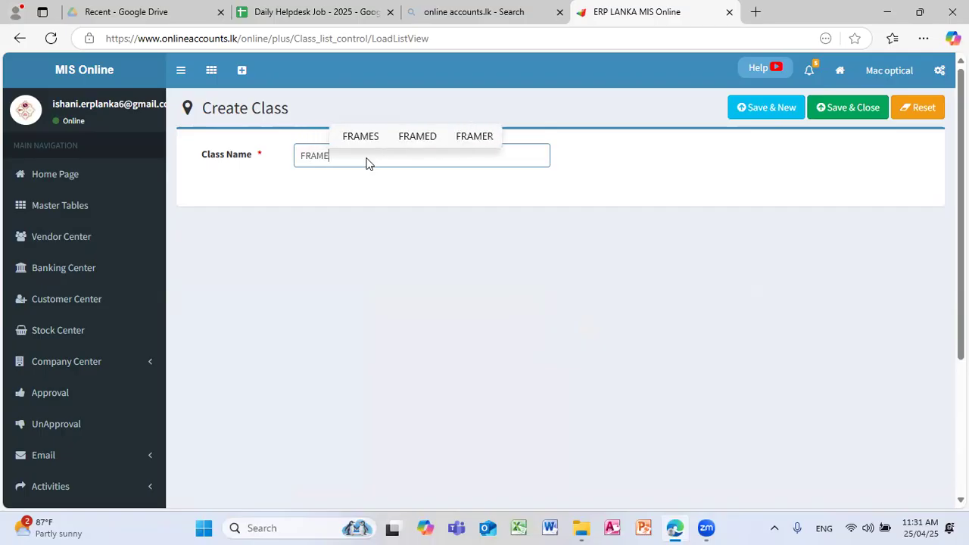
pyautogui.press('Return')
pyautogui.write('DARK GRAY')
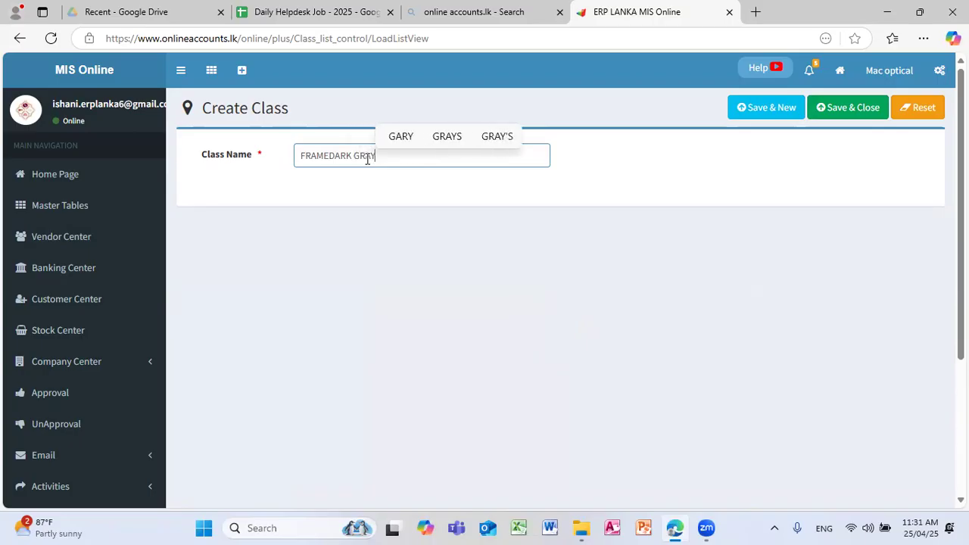
pyautogui.click(851, 107)
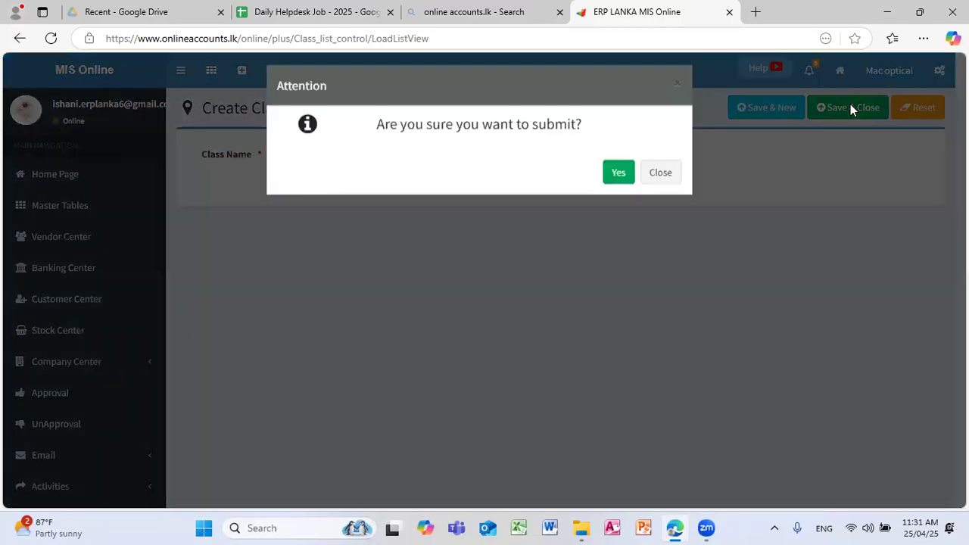
pyautogui.click(617, 181)
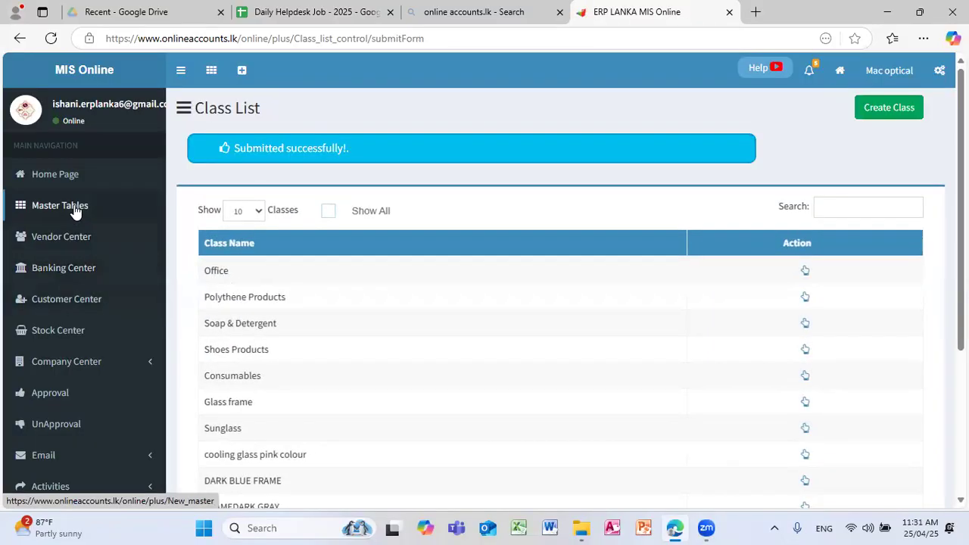
# Create a new customer in the customer master table, fill in the customer and company name, and submit it with save and close.
pyautogui.click(75, 211)
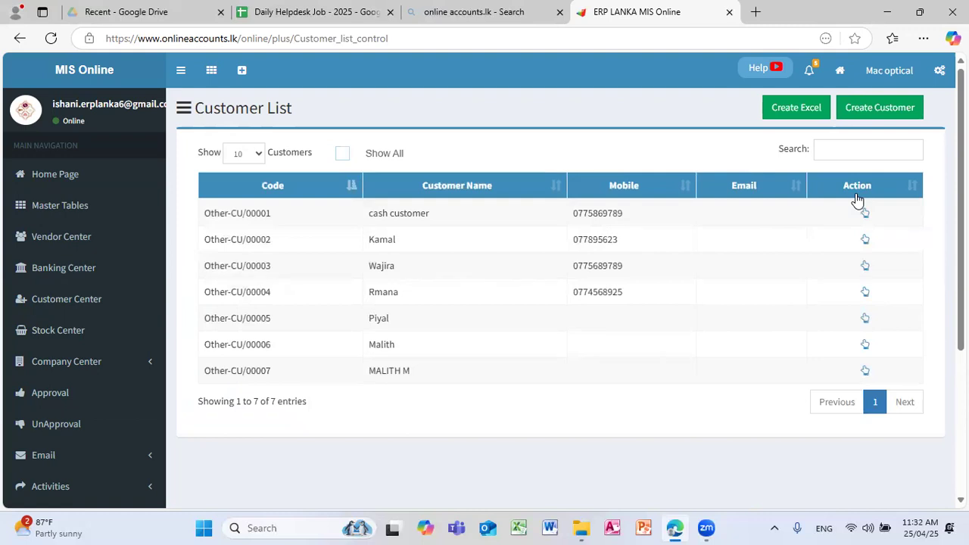
pyautogui.click(895, 113)
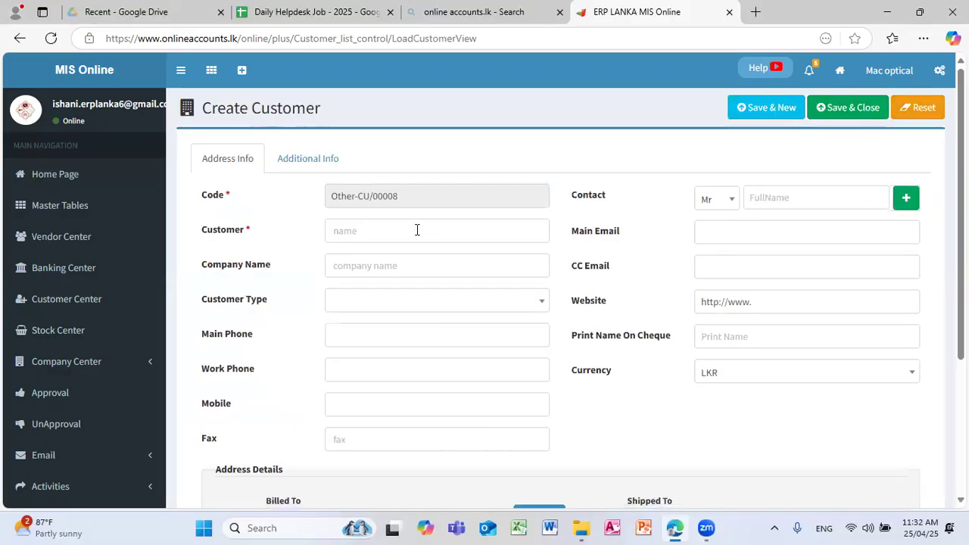
pyautogui.click(416, 231)
pyautogui.write('SADUNI')
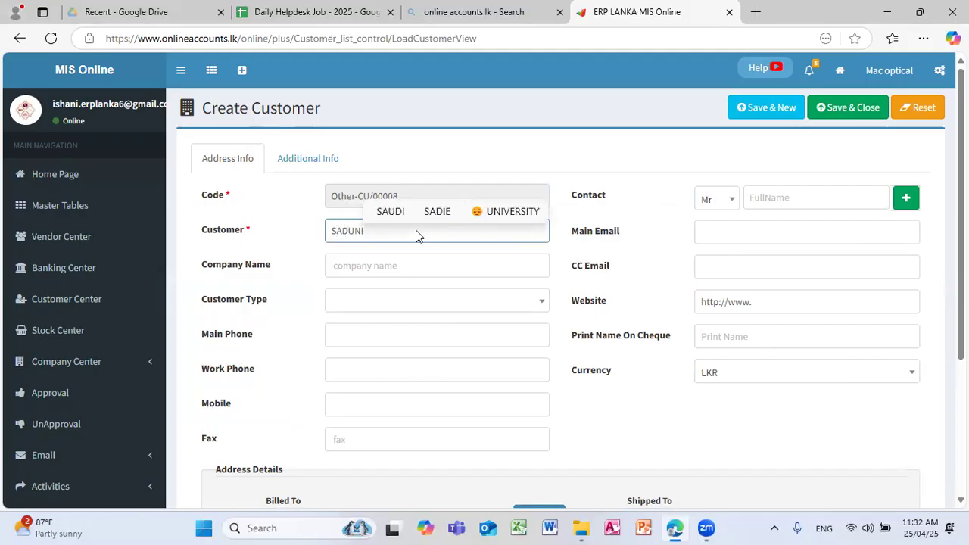
pyautogui.click(393, 265)
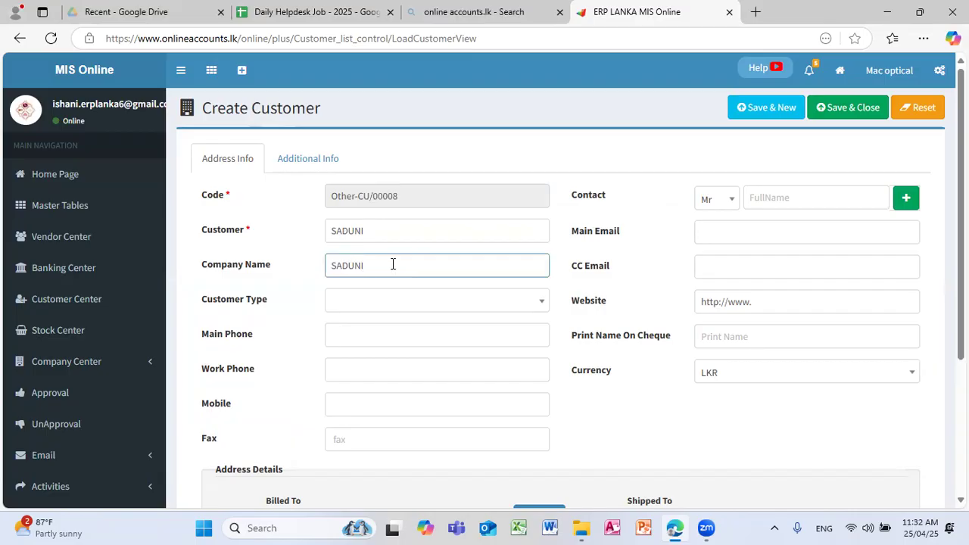
pyautogui.click(865, 112)
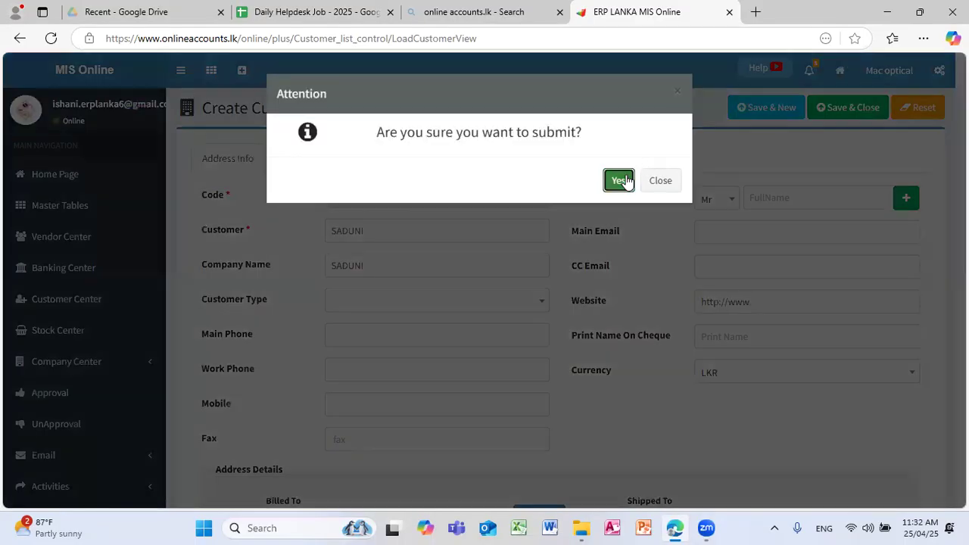
pyautogui.click(626, 181)
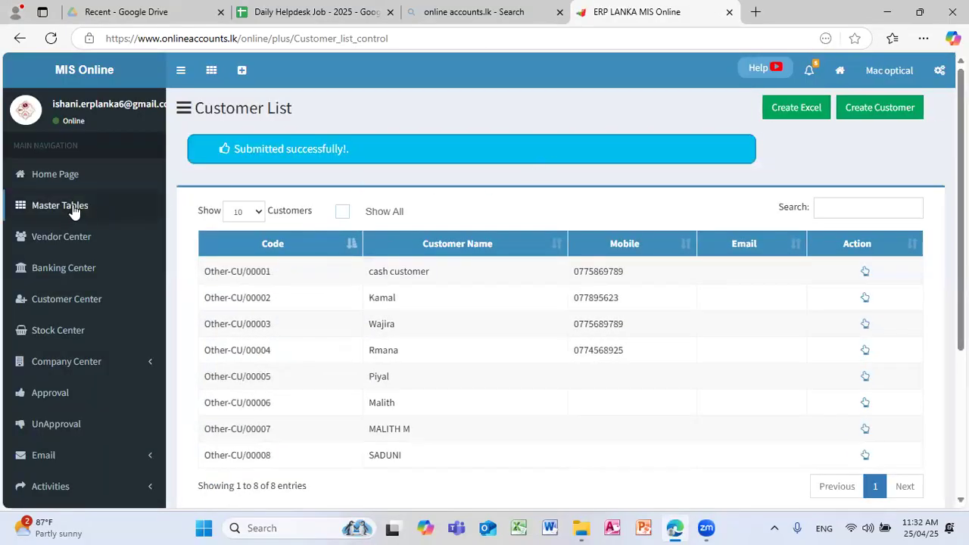
# Start a new vendor in the vendor master table and enter ES OPTICALS as the vendor name.
pyautogui.click(68, 211)
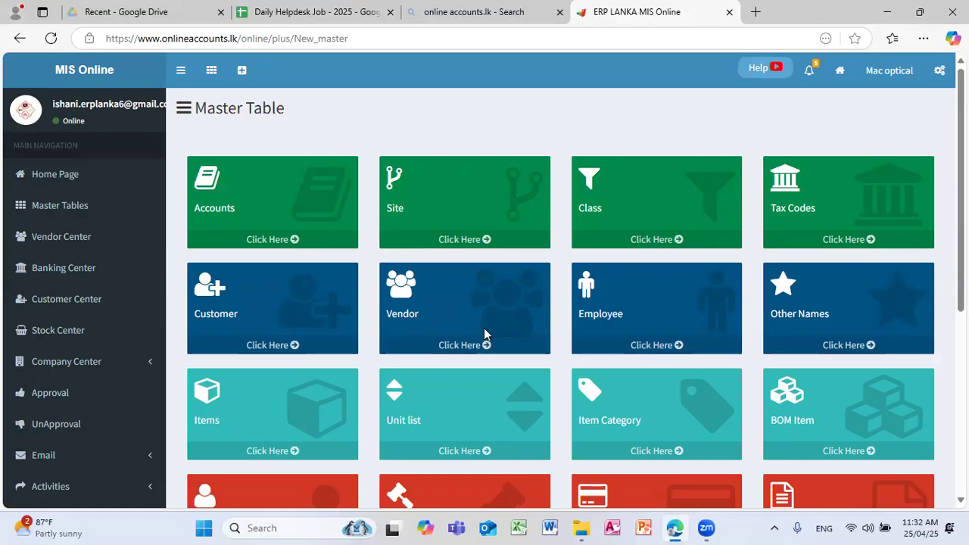
pyautogui.click(486, 347)
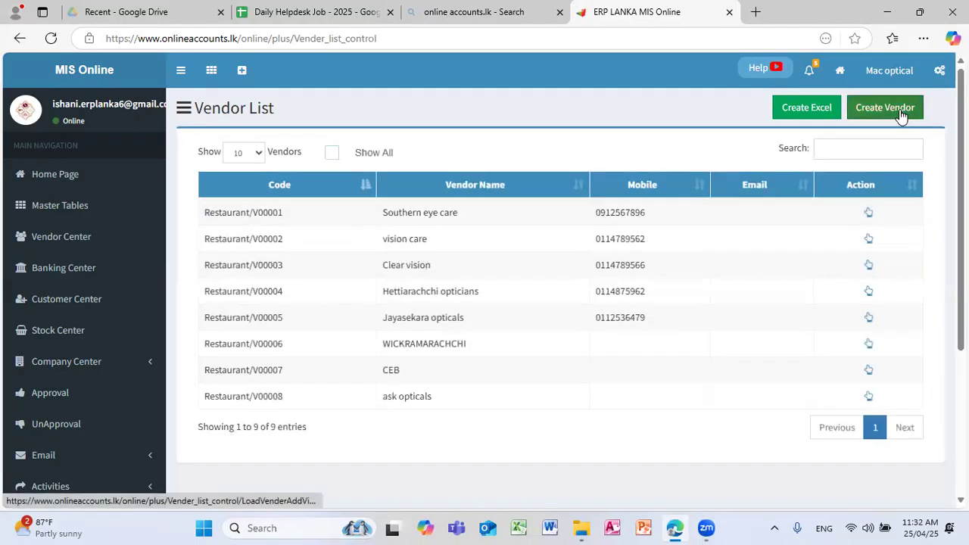
pyautogui.click(901, 114)
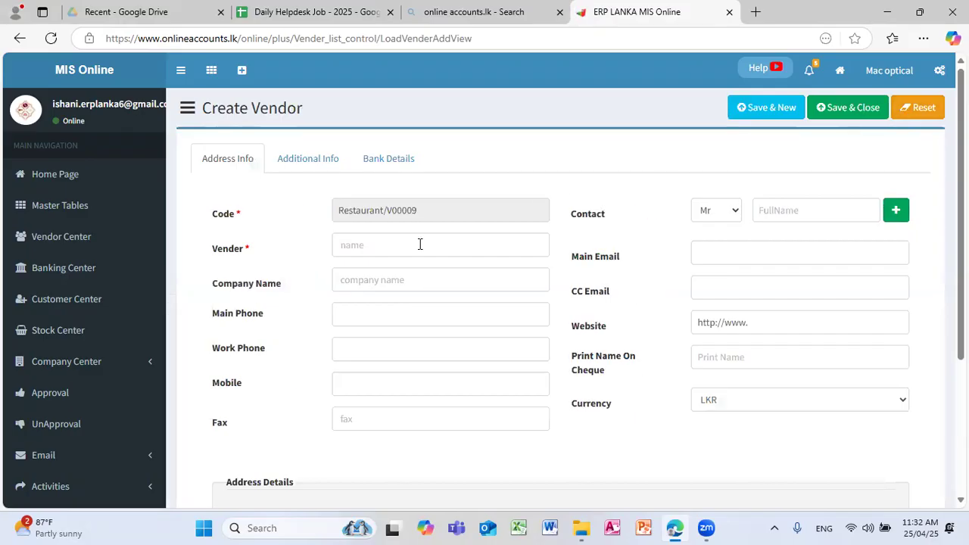
pyautogui.click(399, 246)
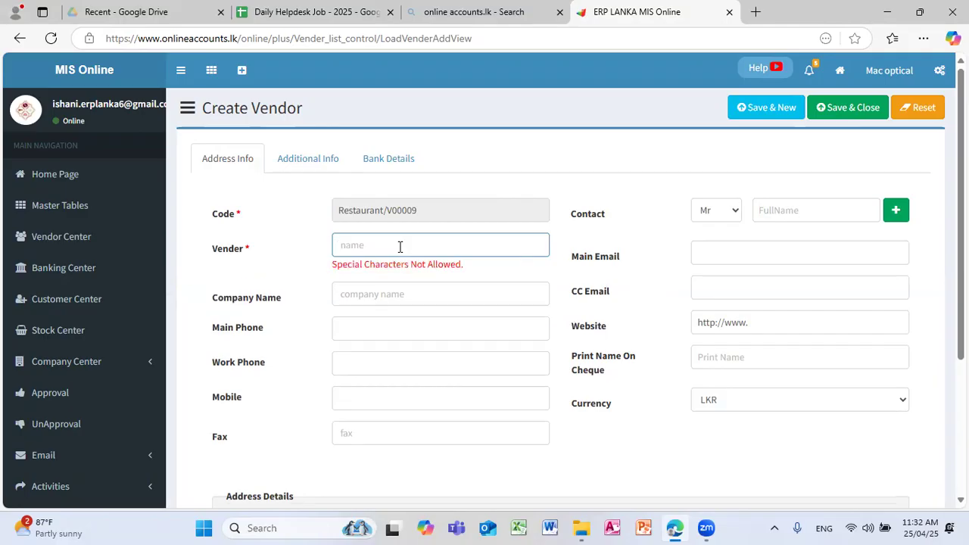
pyautogui.write('e')
pyautogui.press('BackSpace')
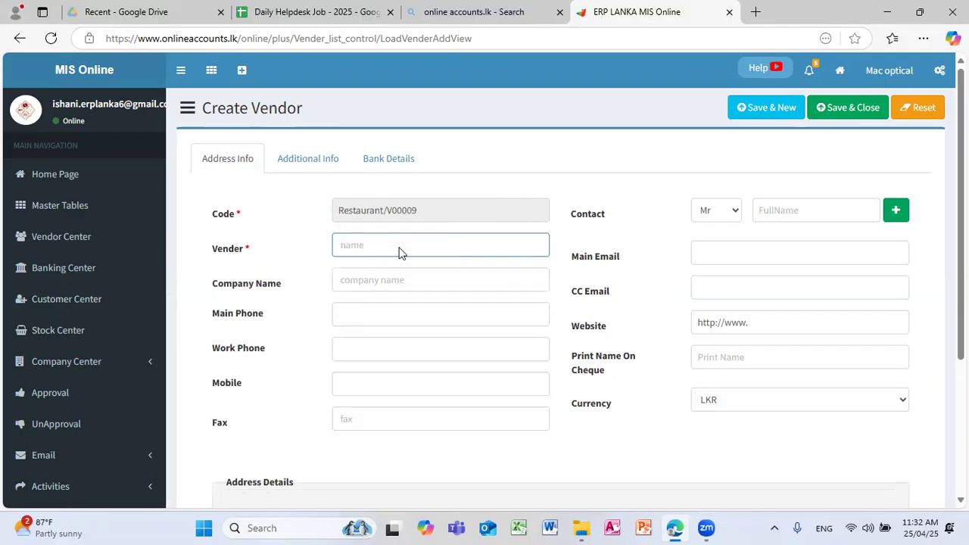
pyautogui.write('ES ')
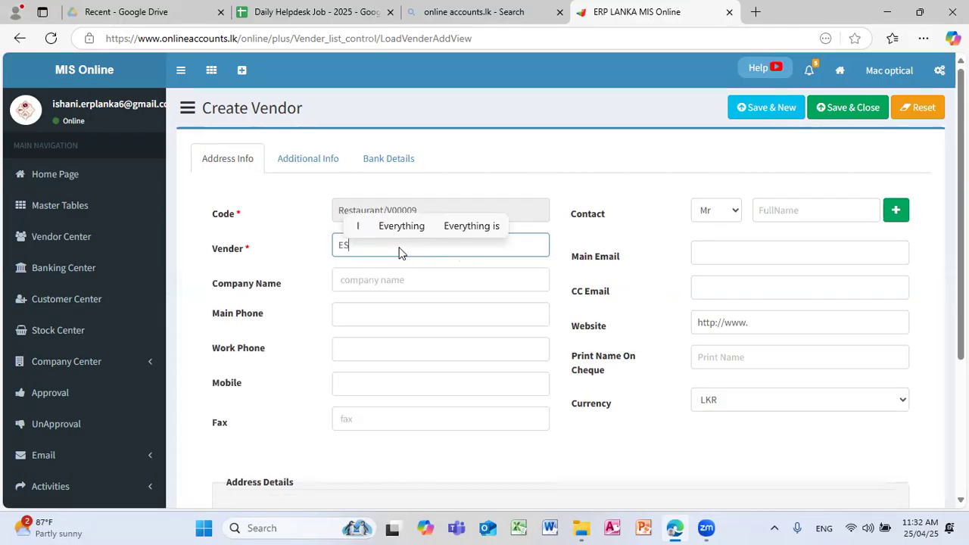
pyautogui.write('OP')
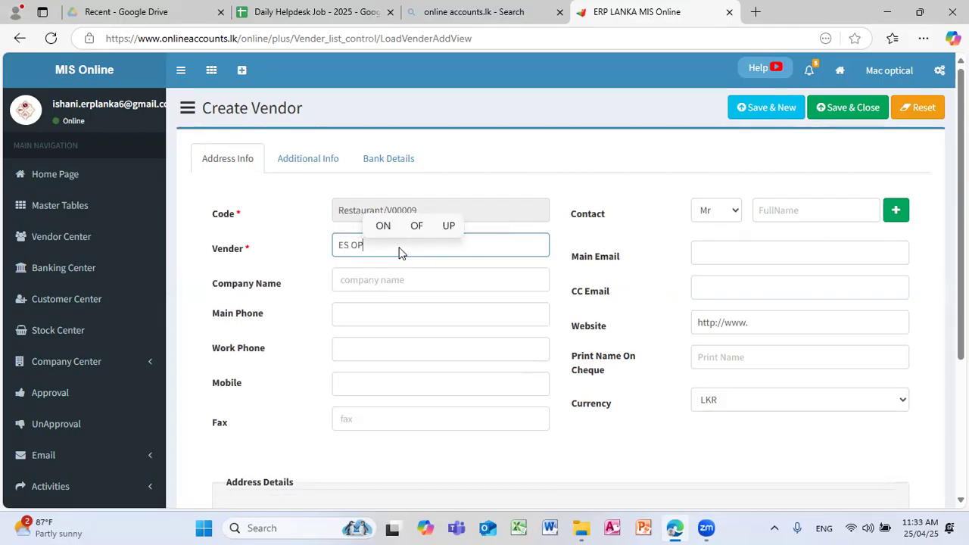
pyautogui.write('TICALS')
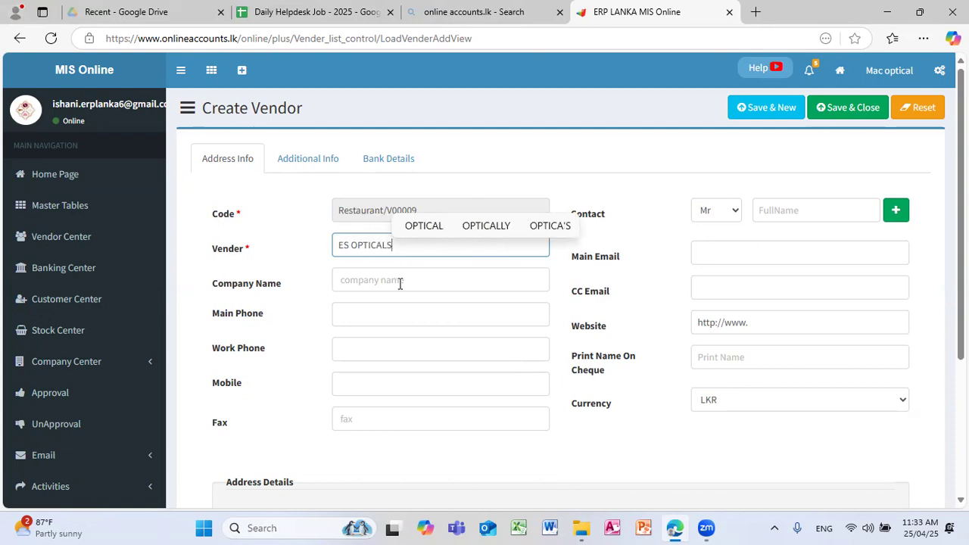
# View the new vendor's additional info and submit the vendor with save and close.
pyautogui.click(324, 167)
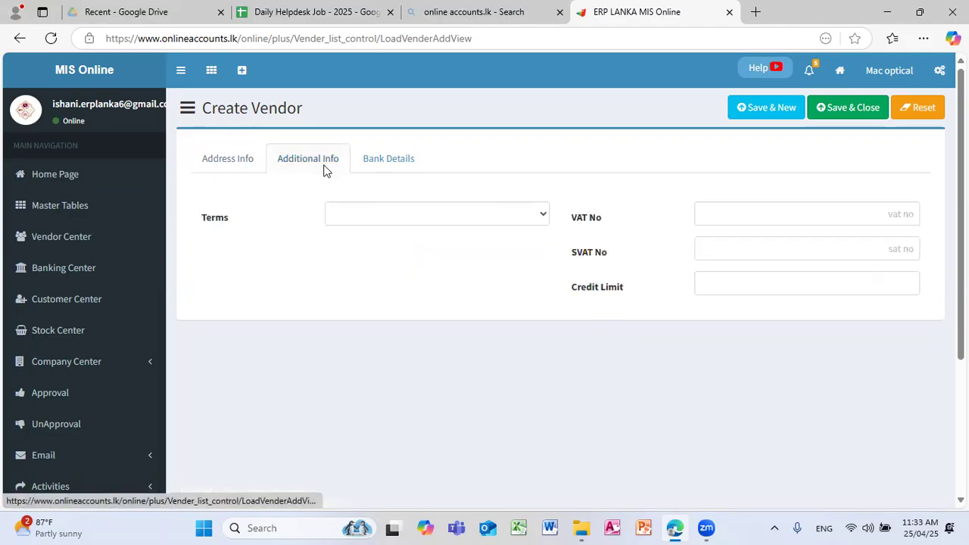
pyautogui.click(859, 113)
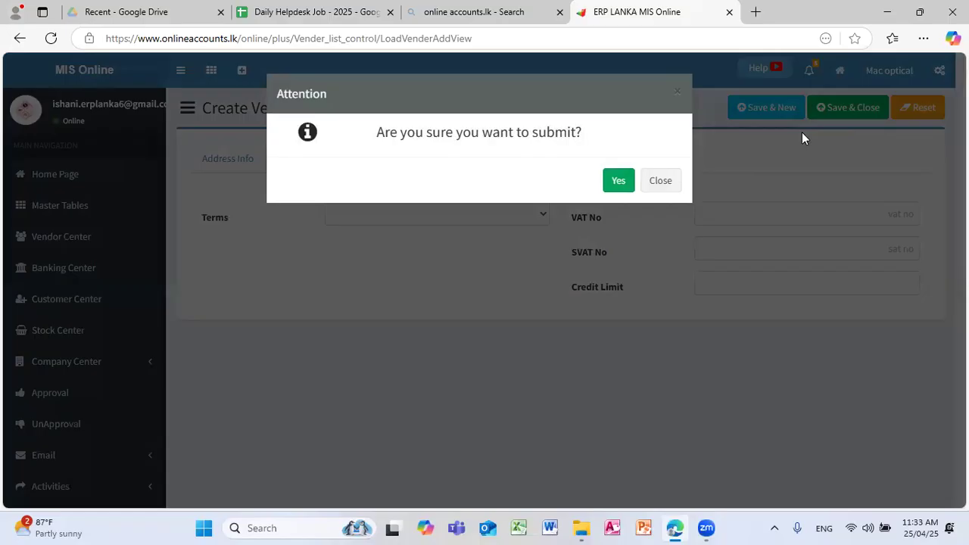
pyautogui.click(618, 183)
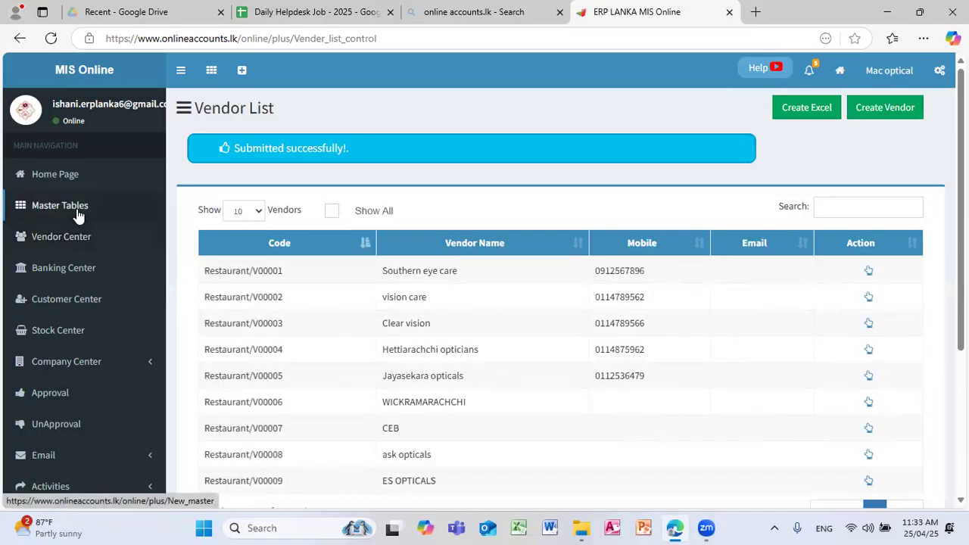
# Start a new inventory item in the items master table and enter FRAME WITH DARK GRAY as its name.
pyautogui.click(77, 216)
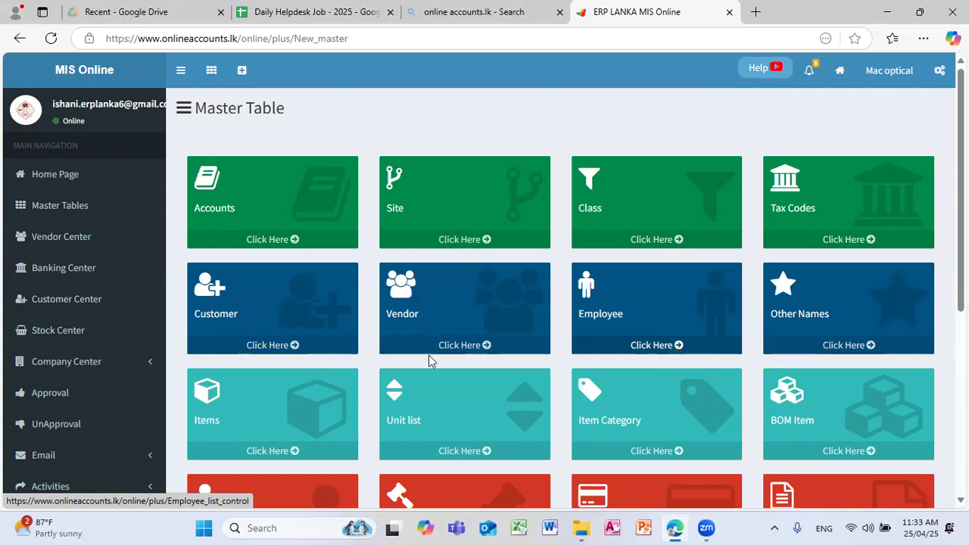
pyautogui.click(295, 452)
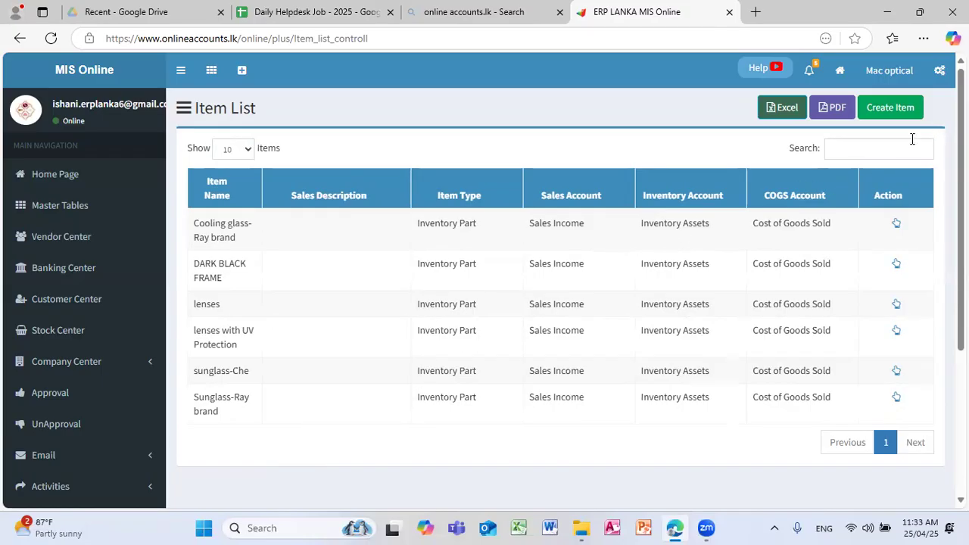
pyautogui.click(905, 113)
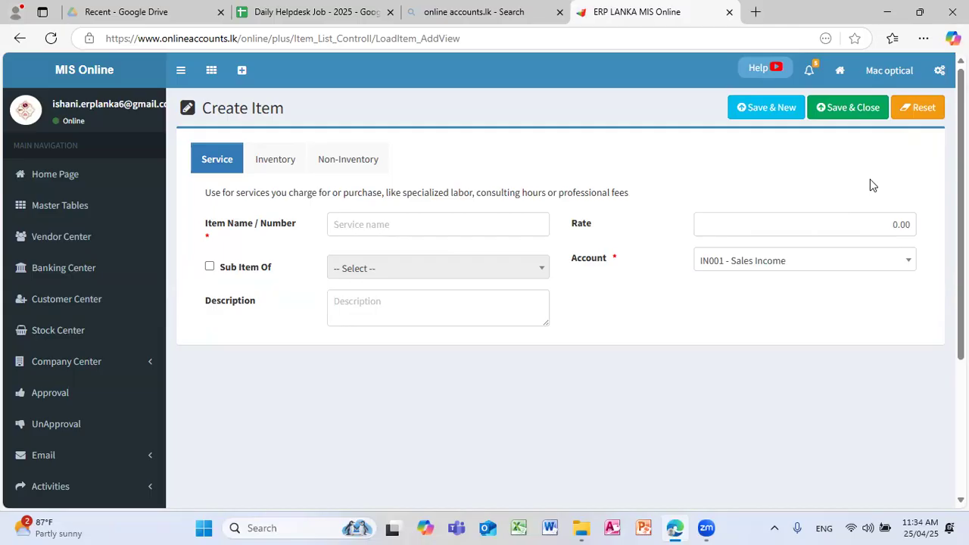
pyautogui.click(275, 161)
pyautogui.click(424, 203)
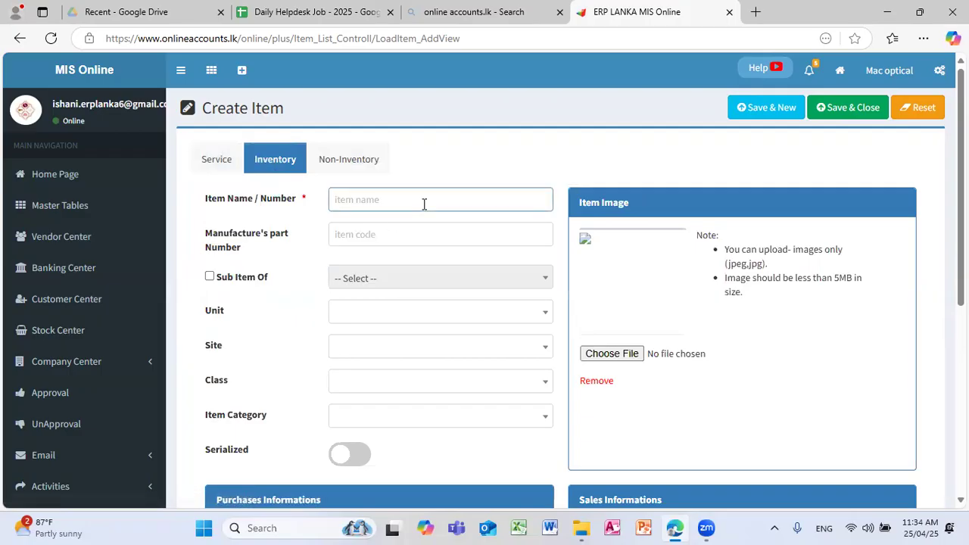
pyautogui.write('FRAME')
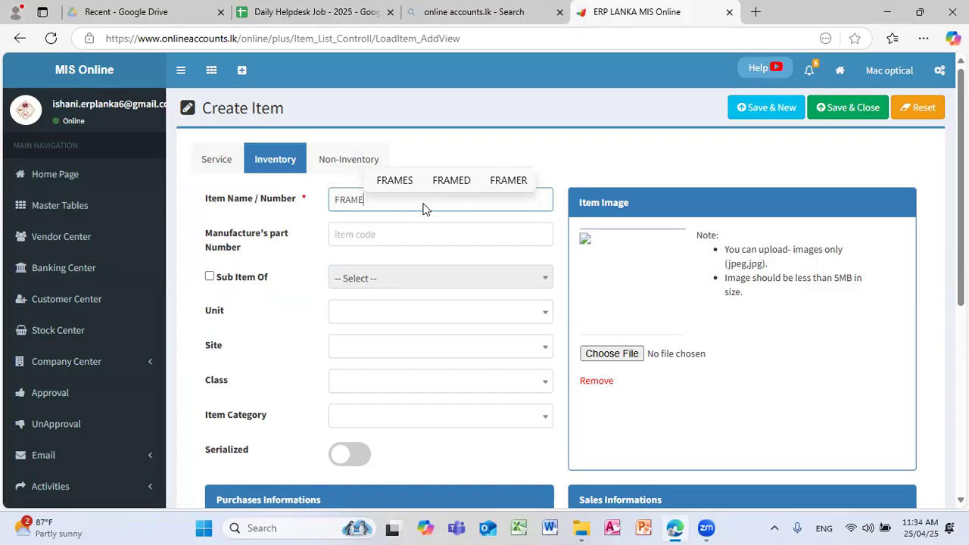
pyautogui.write('W')
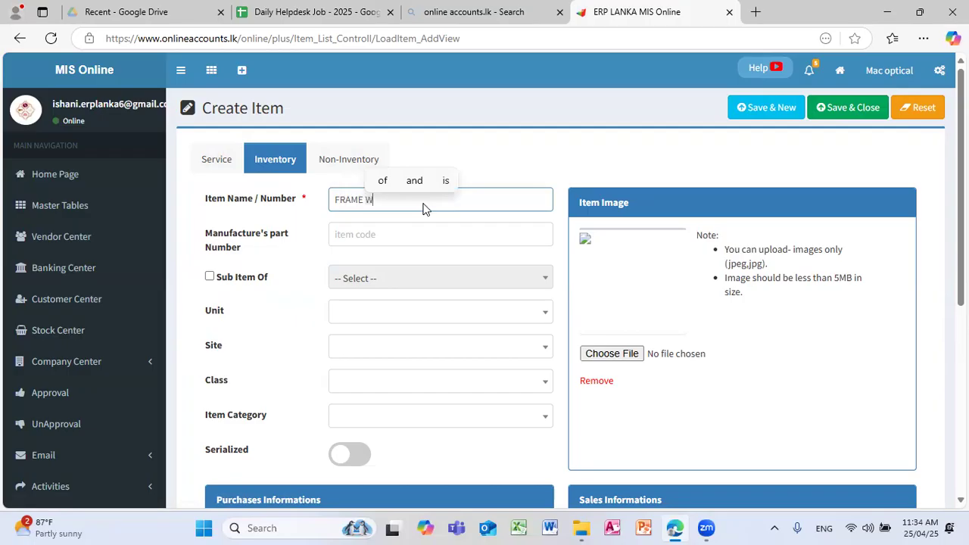
pyautogui.write('ITH D')
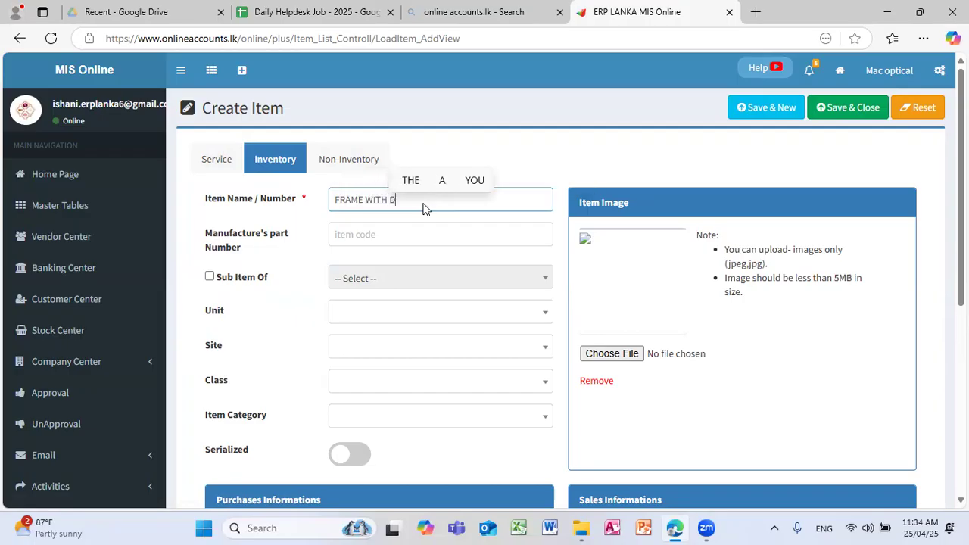
pyautogui.write('ARK ')
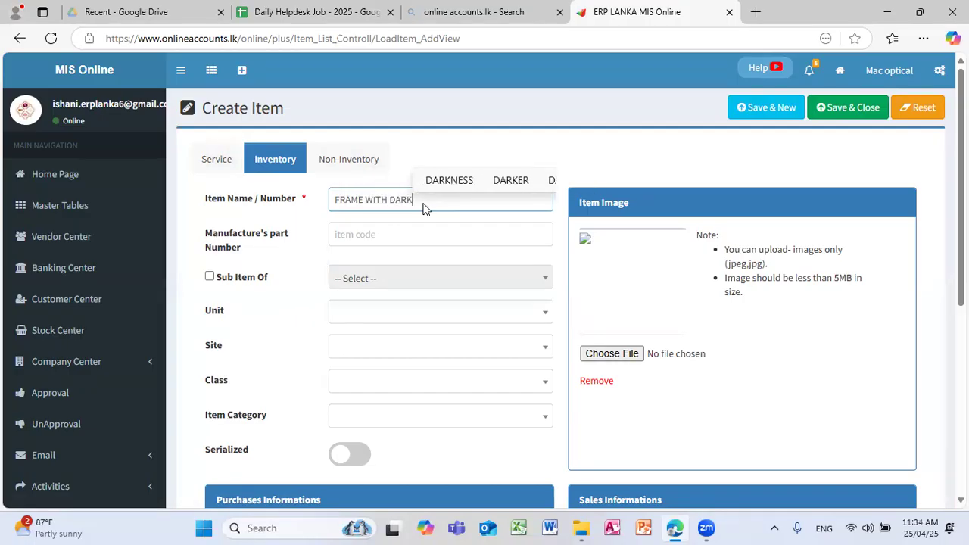
pyautogui.write('GR')
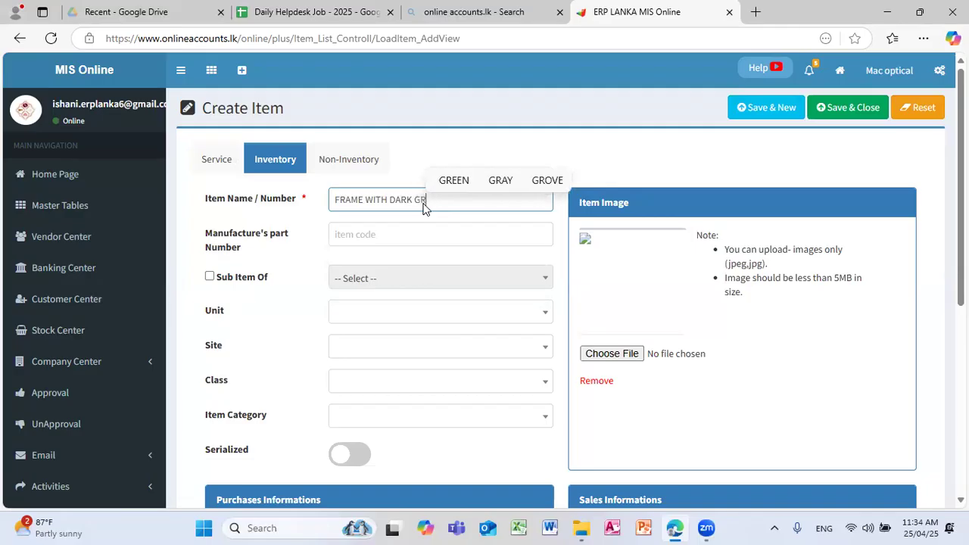
pyautogui.write('AY')
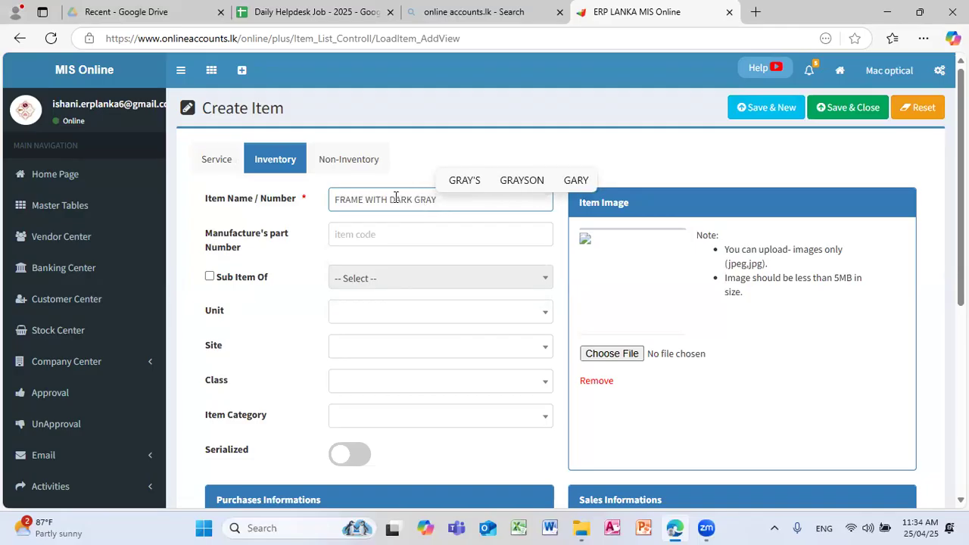
# Change the item name to FRAME -DARK GRAY by replacing the word WITH with a hyphen.
pyautogui.click(391, 199)
pyautogui.press('BackSpace')
pyautogui.press('BackSpace')
pyautogui.press('BackSpace')
pyautogui.press('BackSpace')
pyautogui.press('BackSpace')
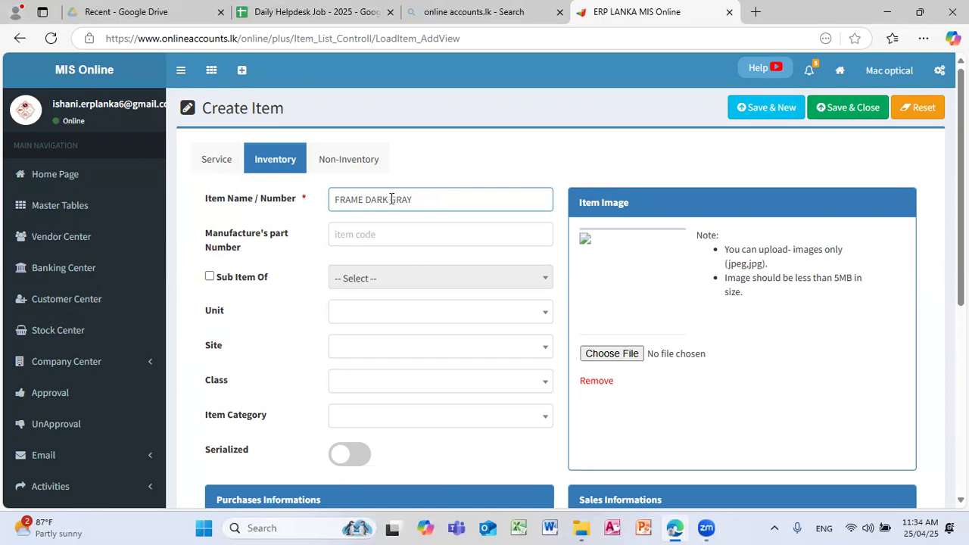
pyautogui.write('-')
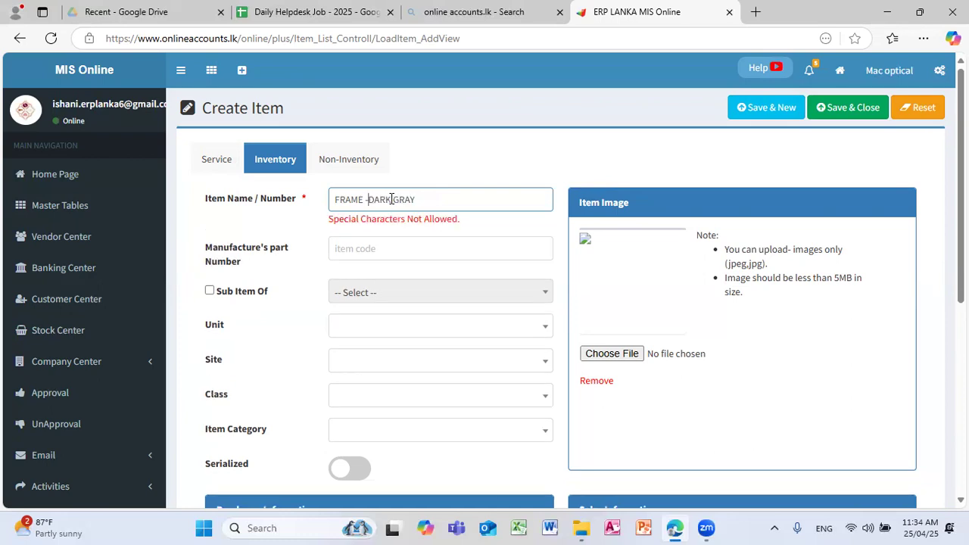
# Leave the part number and unit empty and set the item's purchase cost to 150000.00.
pyautogui.click(448, 253)
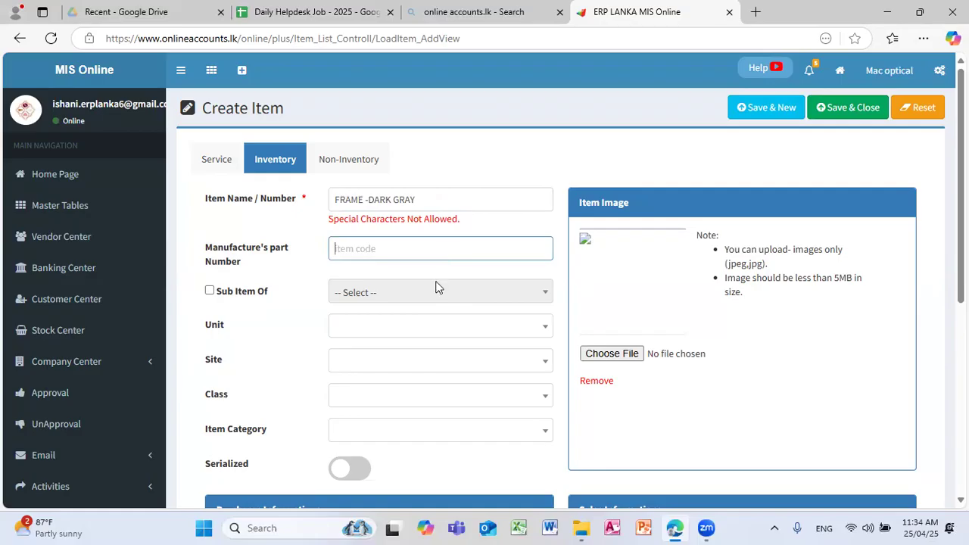
pyautogui.click(417, 326)
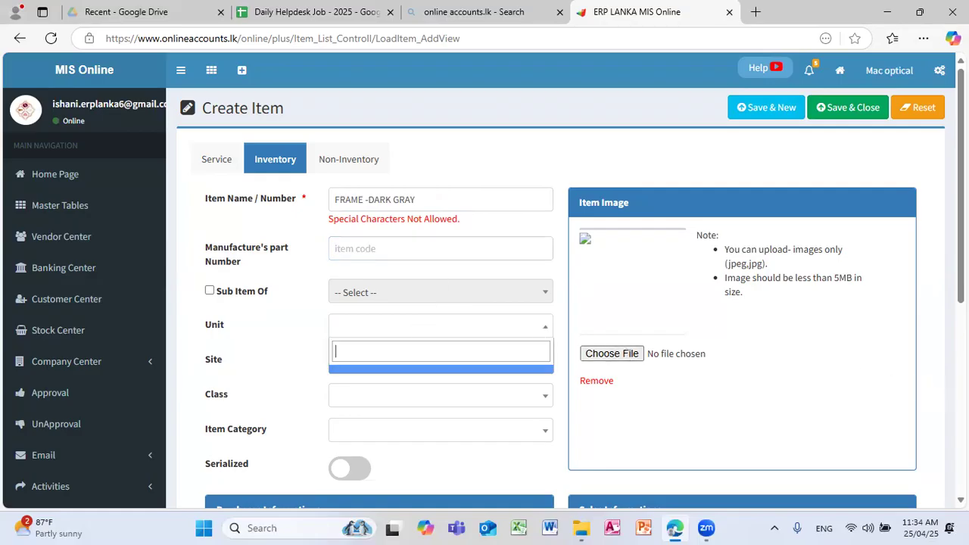
pyautogui.scroll(-5, 462, 327)
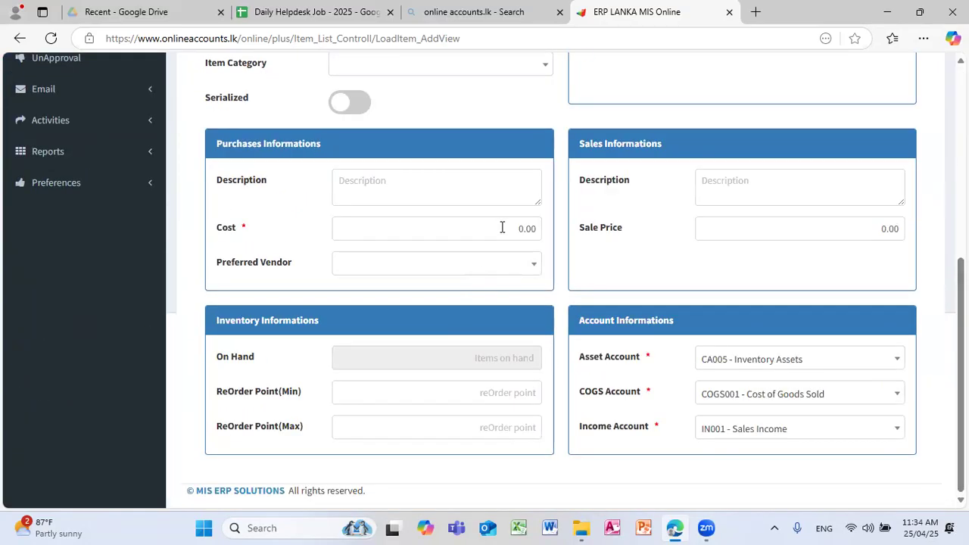
pyautogui.scroll(5, 506, 223)
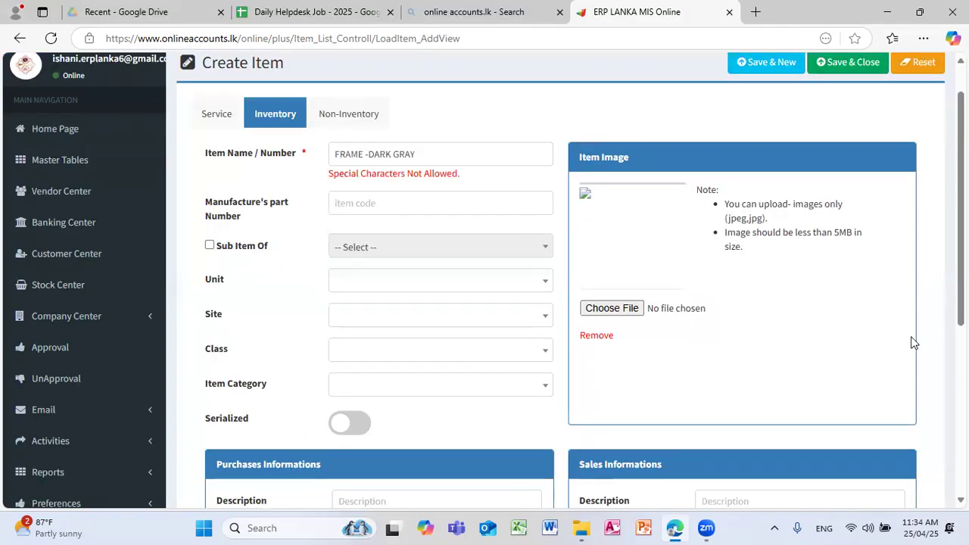
pyautogui.scroll(-4, 530, 303)
pyautogui.click(511, 227)
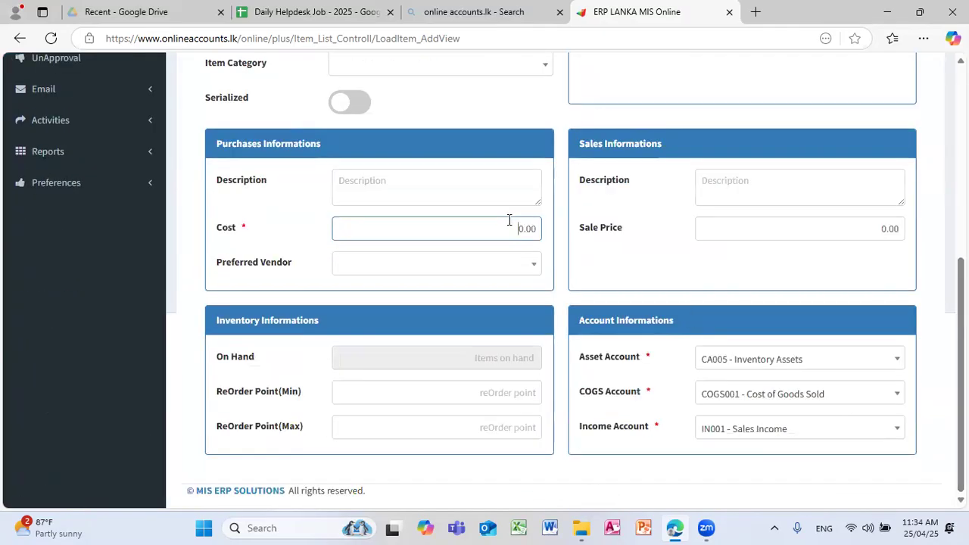
pyautogui.write('150000')
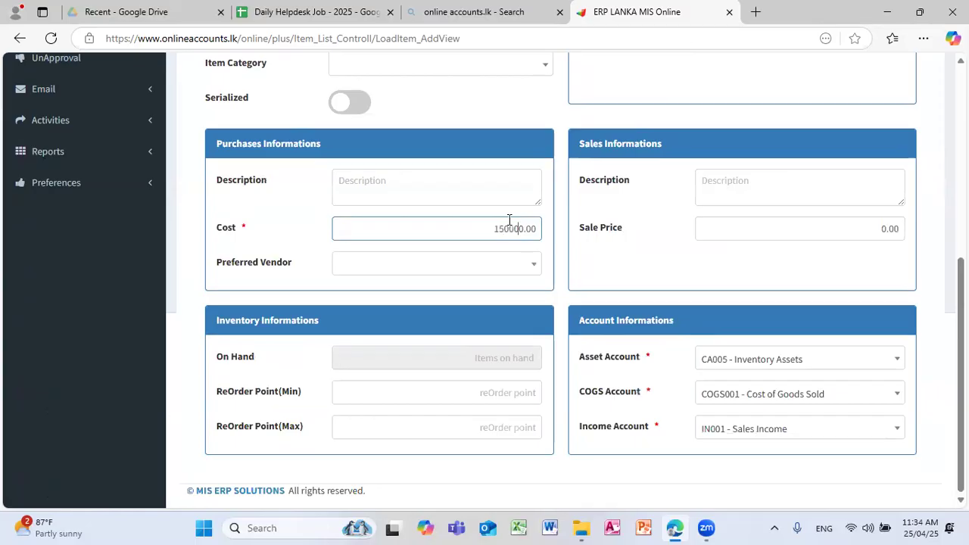
# Correct the item's purchase cost to 15000.00 and enter 2000 as its sale price.
pyautogui.press('Delete')
pyautogui.click(874, 222)
pyautogui.write('2000')
# Submit the new FRAME -DARK GRAY inventory item with save and close.
pyautogui.scroll(5, 873, 222)
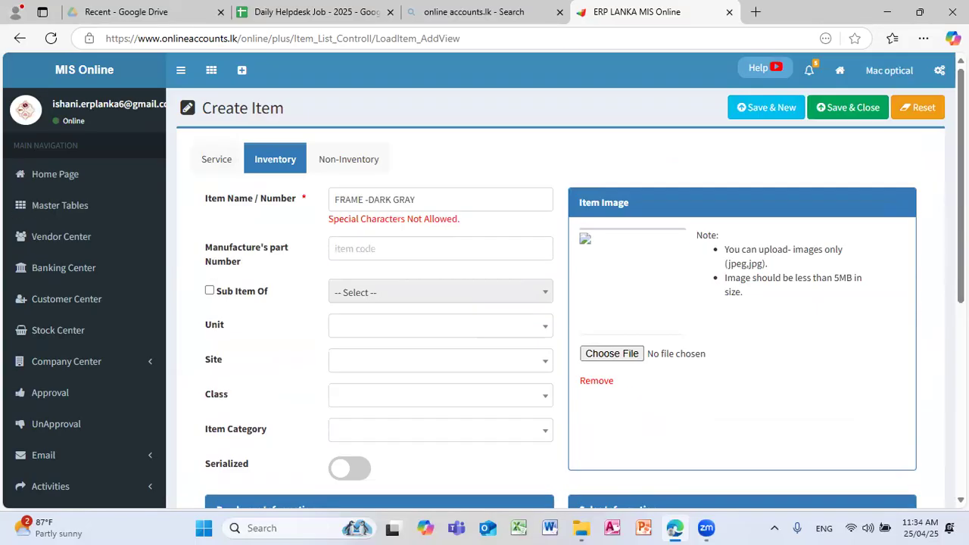
pyautogui.click(850, 106)
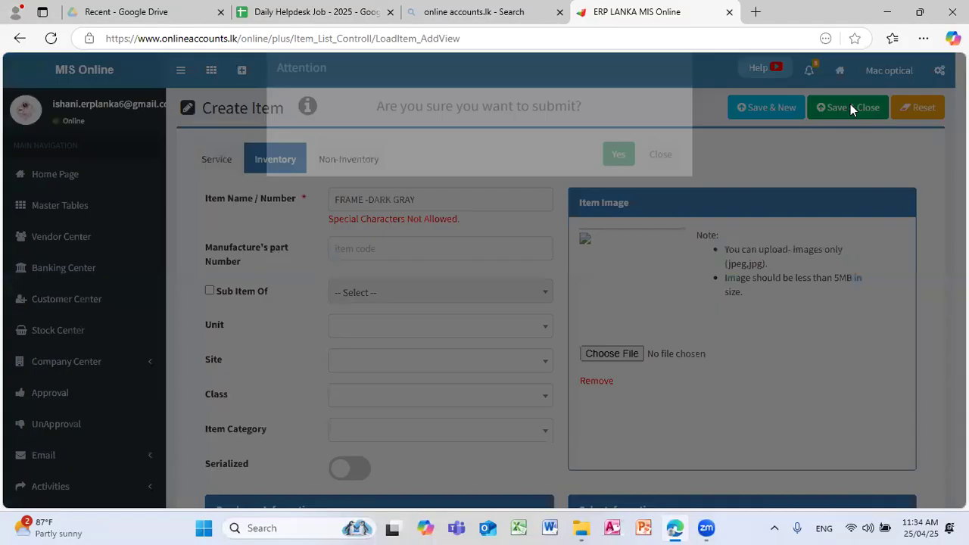
pyautogui.click(624, 181)
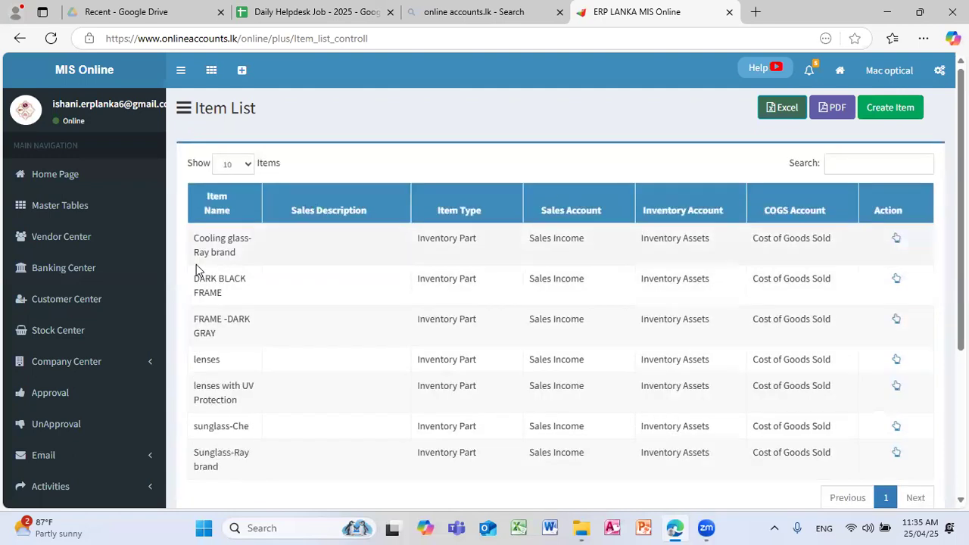
# Start a new purchase requisition from the Vendor Center and choose ask opticals as its vendor.
pyautogui.click(73, 212)
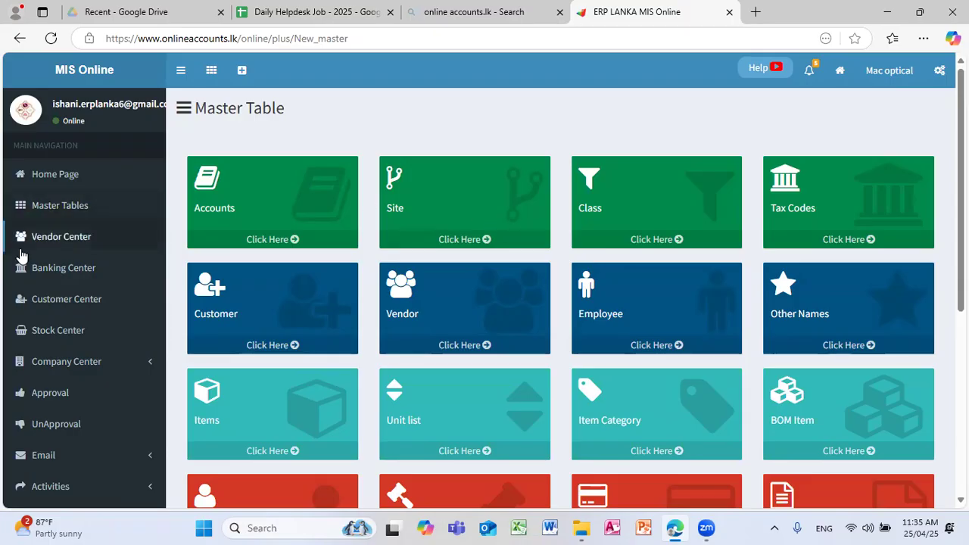
pyautogui.click(52, 238)
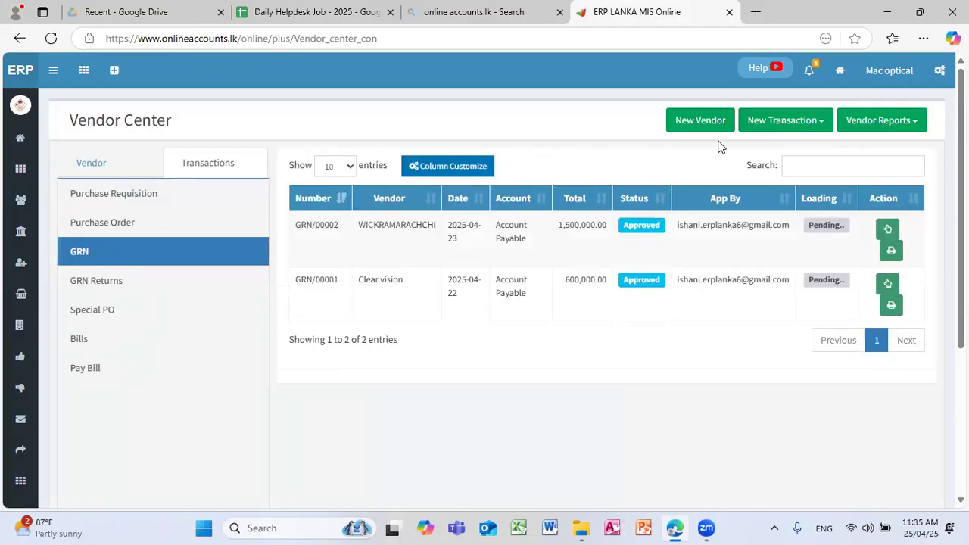
pyautogui.click(819, 126)
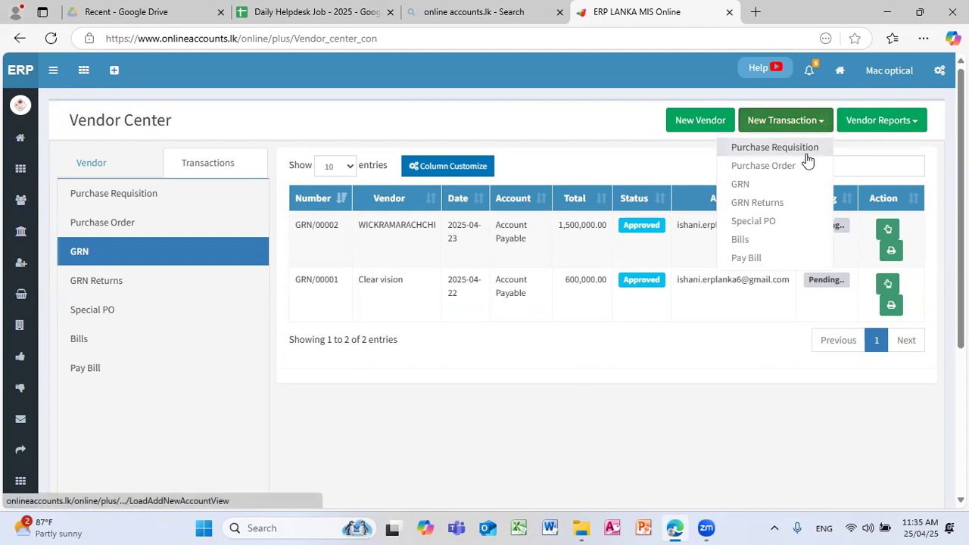
pyautogui.click(807, 156)
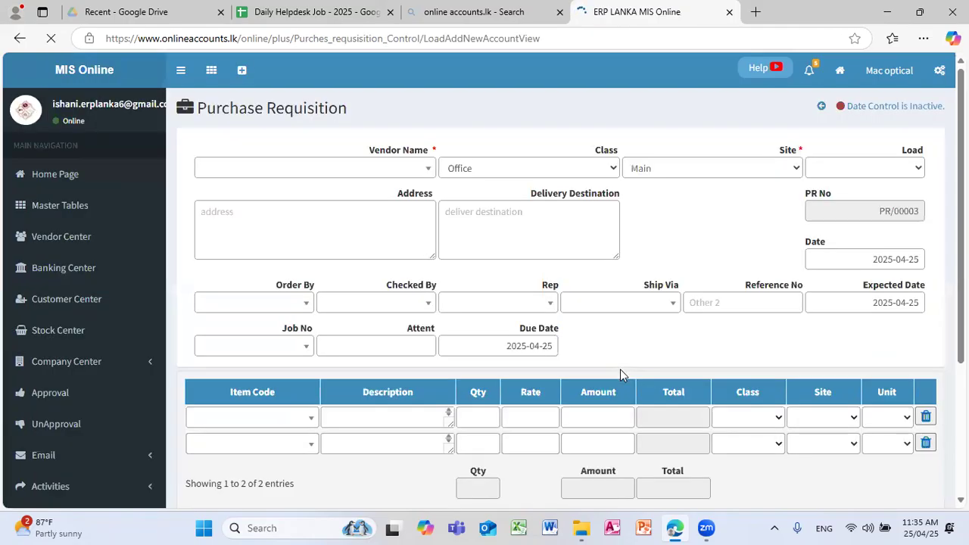
pyautogui.click(427, 171)
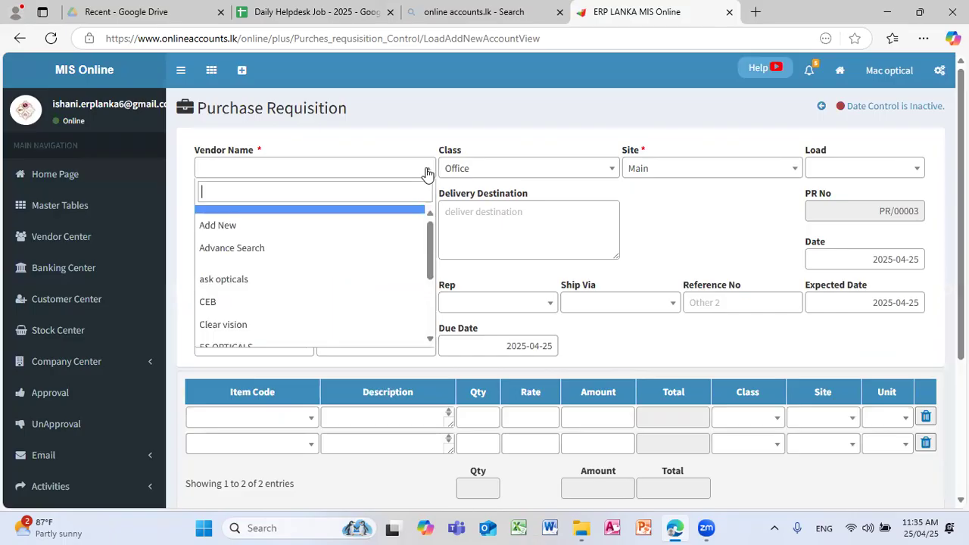
pyautogui.click(370, 279)
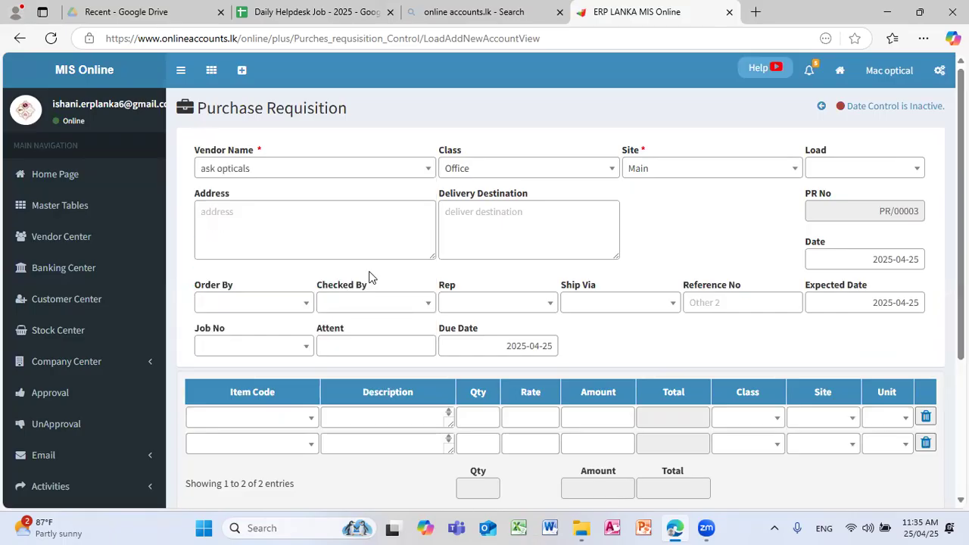
# Add FRAME -DARK GRAY and DARK BLACK FRAME to the requisition lines with a quantity of 100 each.
pyautogui.click(312, 418)
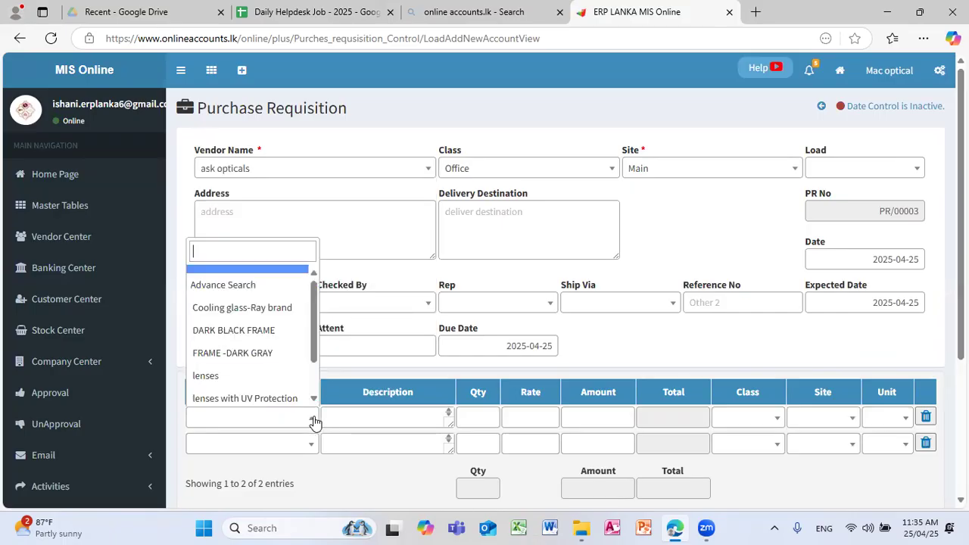
pyautogui.click(281, 354)
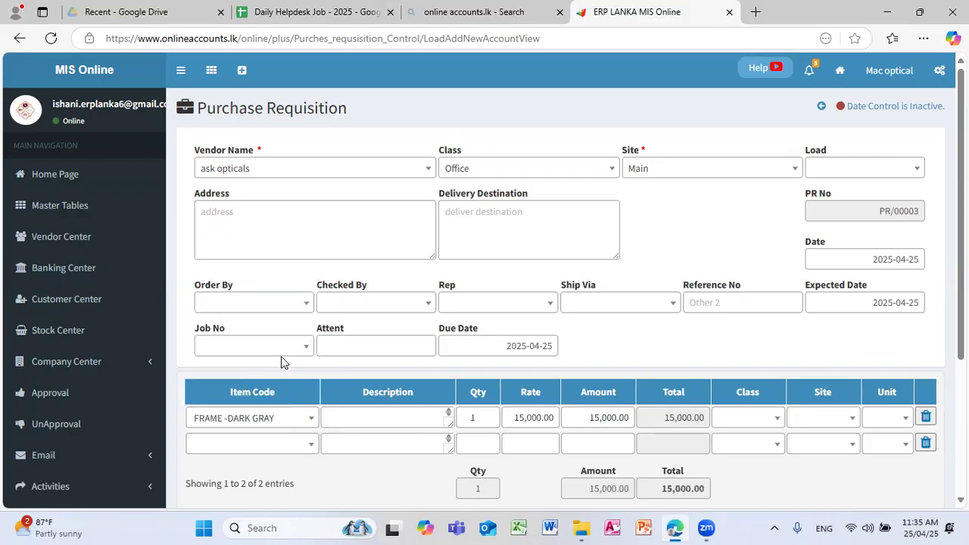
pyautogui.click(307, 453)
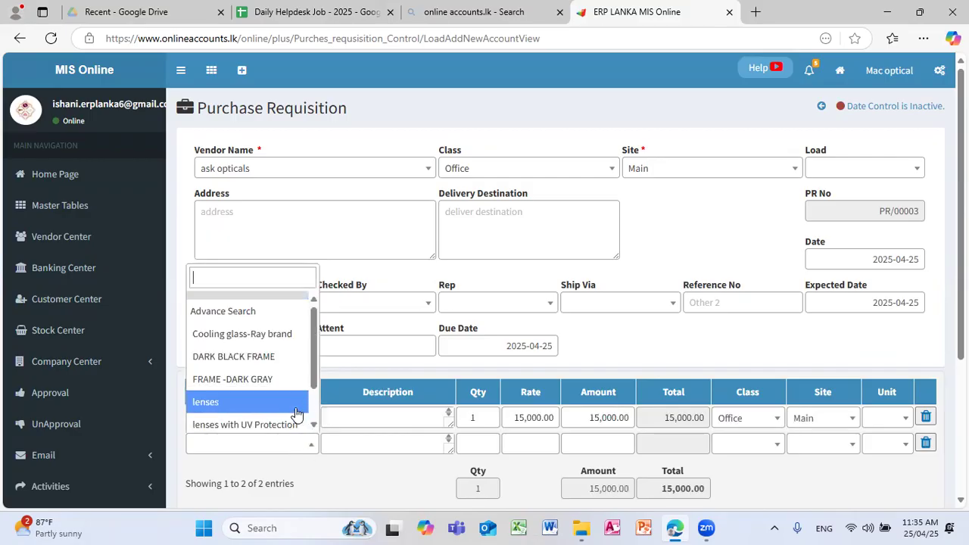
pyautogui.click(284, 356)
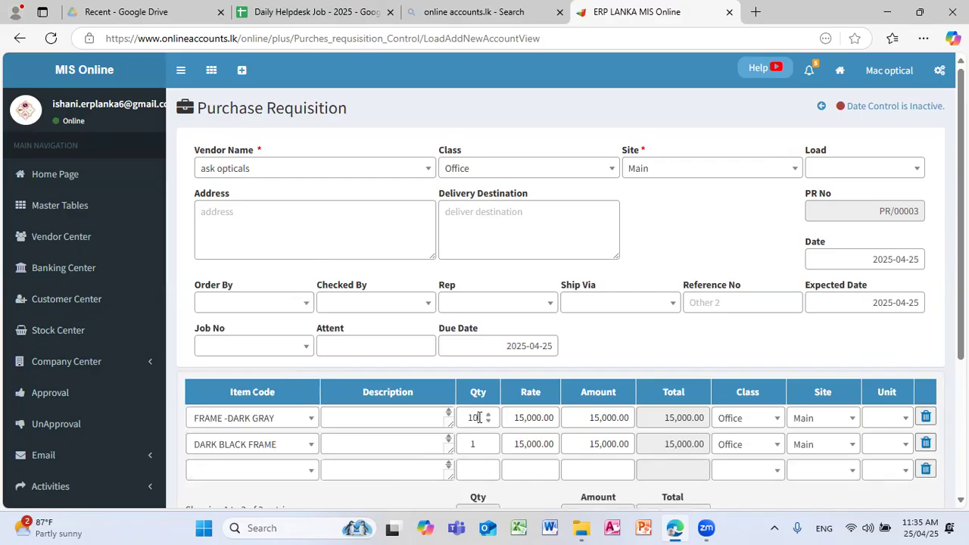
pyautogui.click(486, 447)
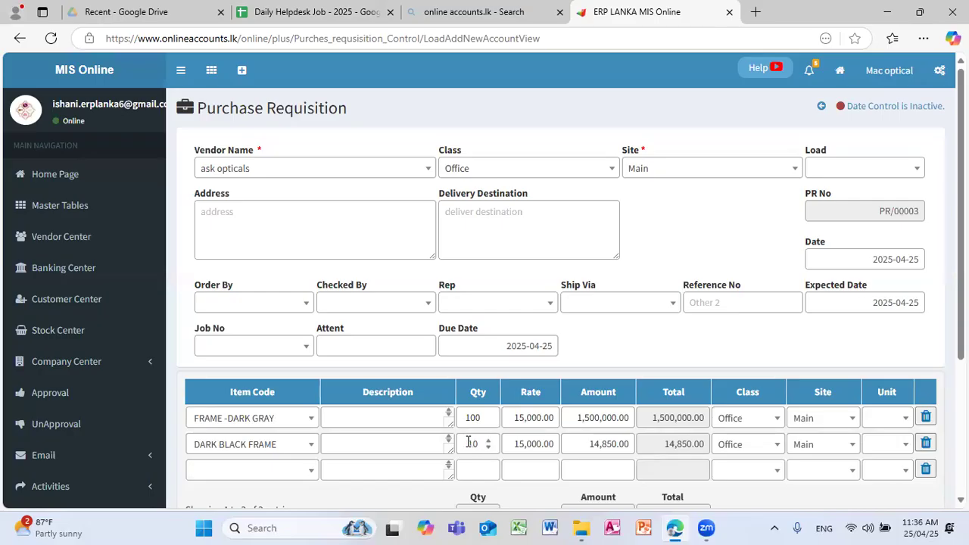
pyautogui.click(570, 441)
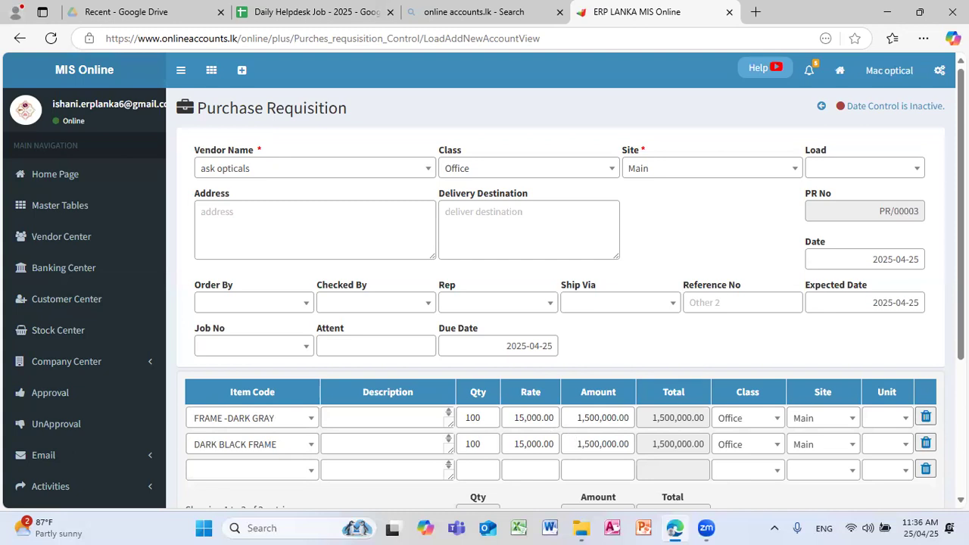
# Submit the purchase requisition for ask opticals with save and close.
pyautogui.scroll(-3, 576, 444)
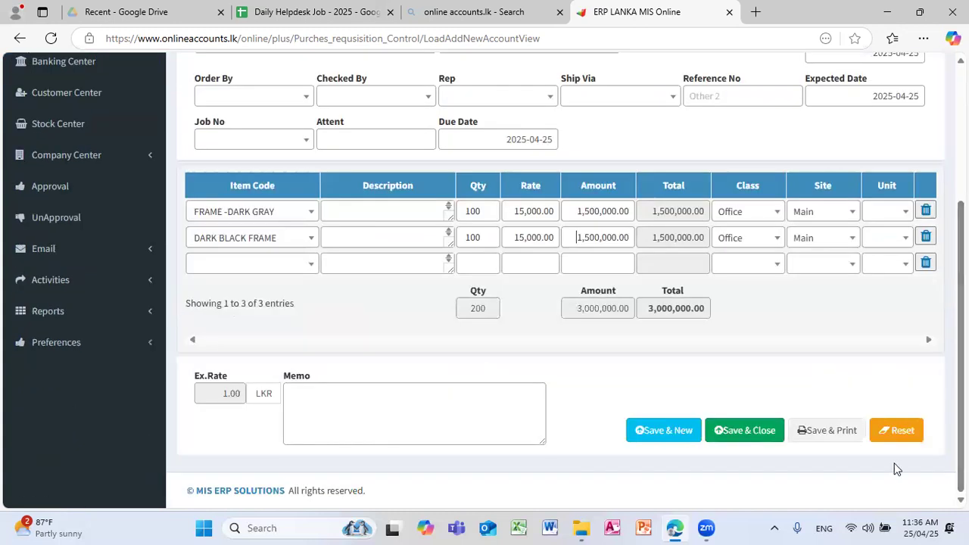
pyautogui.click(768, 439)
pyautogui.click(618, 182)
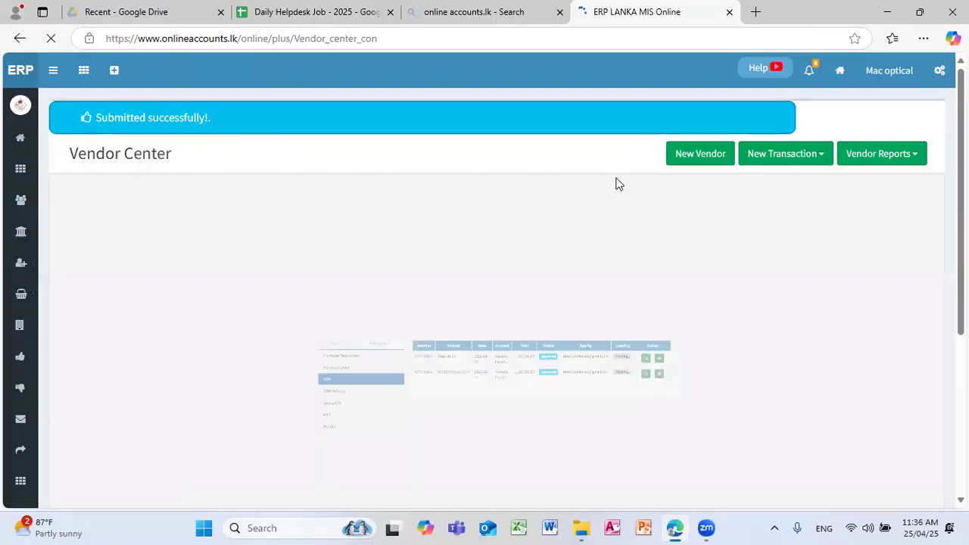
# Approve the pending ask opticals purchase requisition in the Approval Center.
pyautogui.click(20, 368)
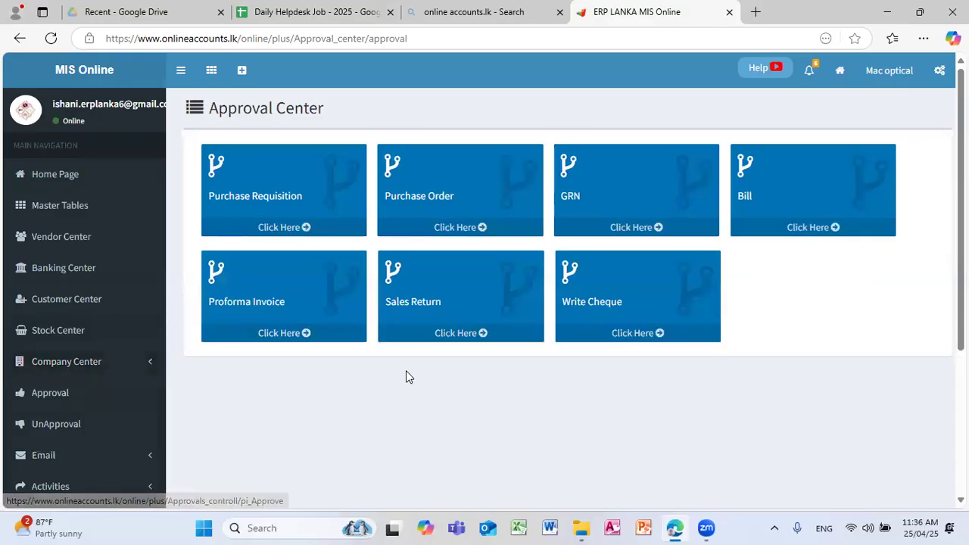
pyautogui.click(308, 227)
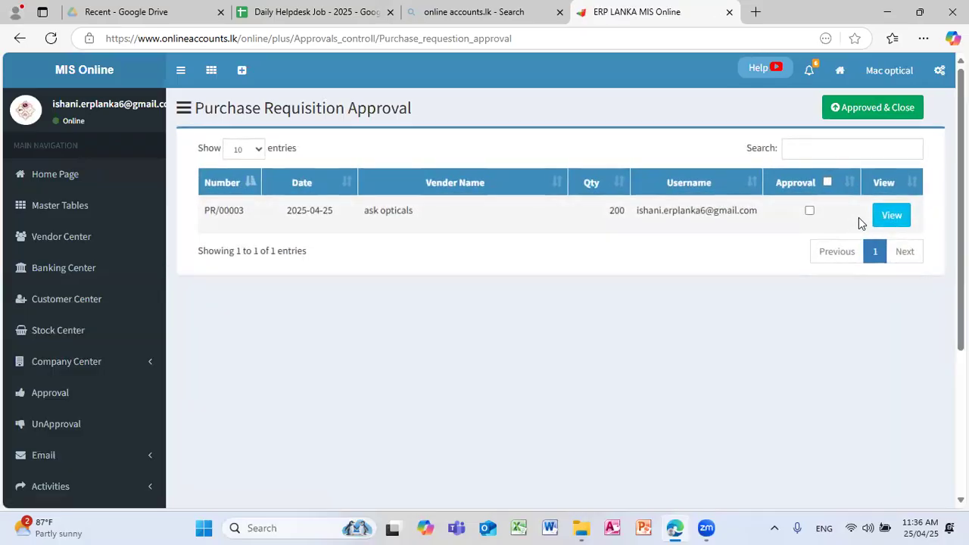
pyautogui.click(810, 212)
pyautogui.click(903, 112)
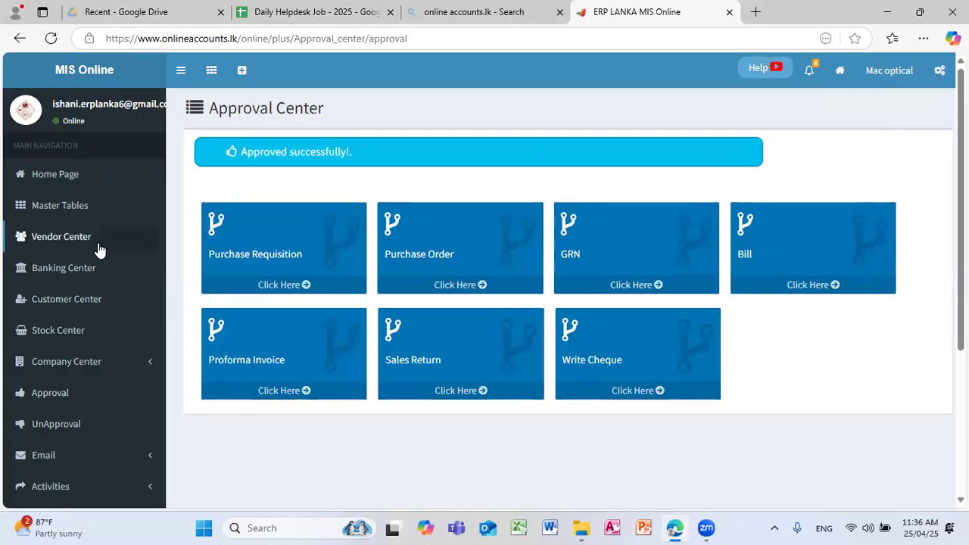
# Start a new purchase order from the Vendor Center and choose ask opticals as its vendor.
pyautogui.click(73, 236)
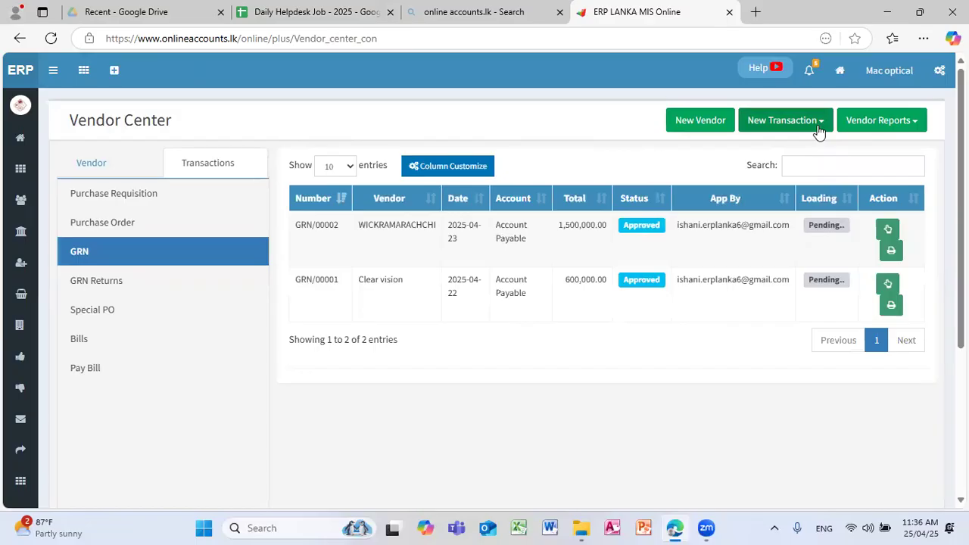
pyautogui.click(817, 131)
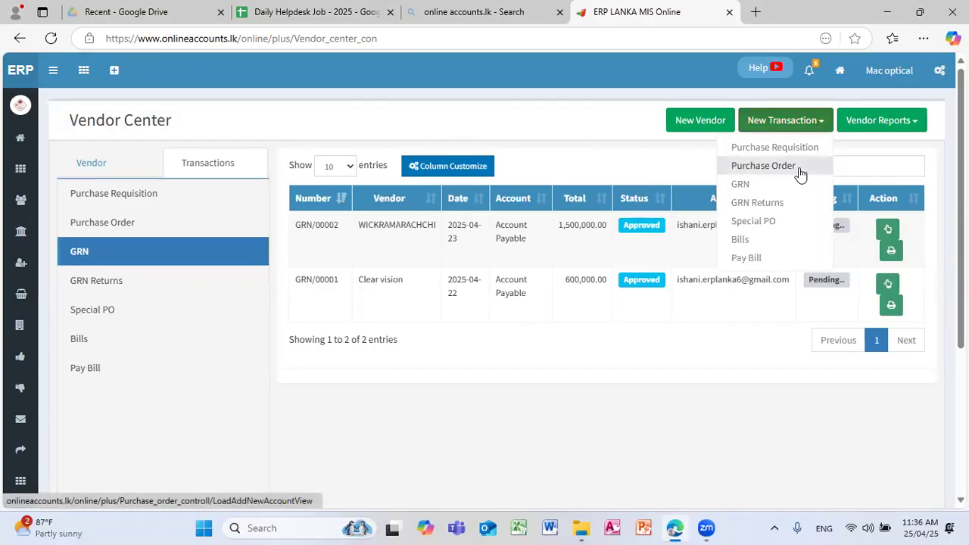
pyautogui.click(763, 166)
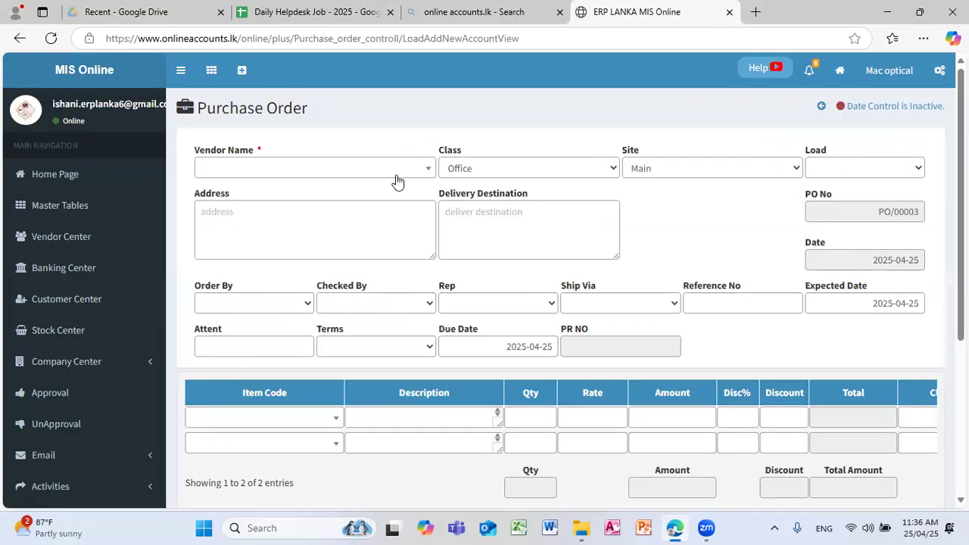
pyautogui.click(421, 174)
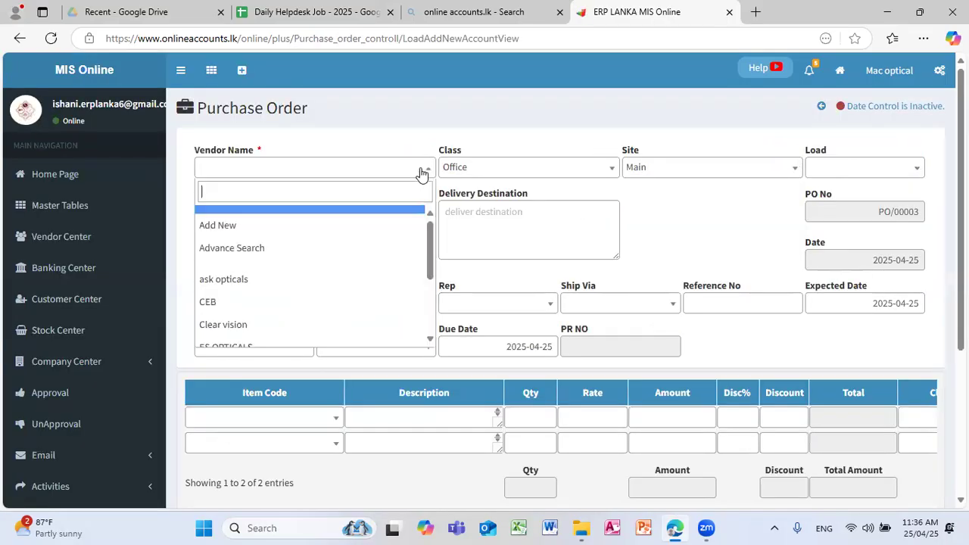
pyautogui.click(362, 275)
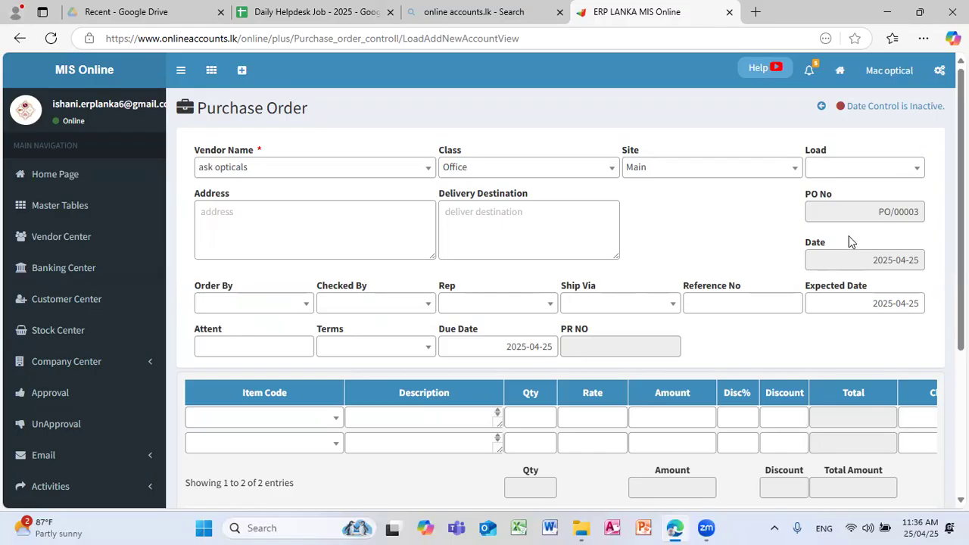
# Load the approved ask opticals purchase requisition into the purchase order.
pyautogui.click(919, 171)
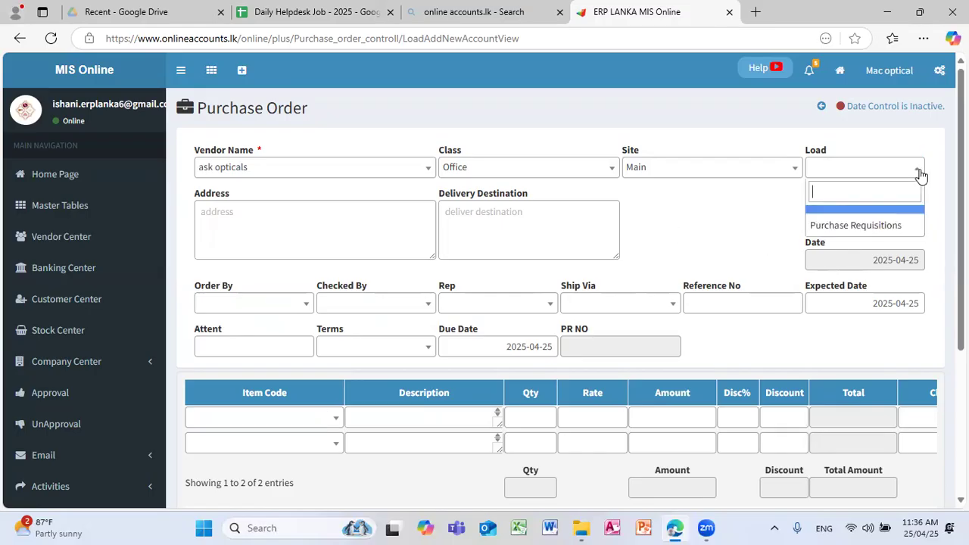
pyautogui.click(902, 225)
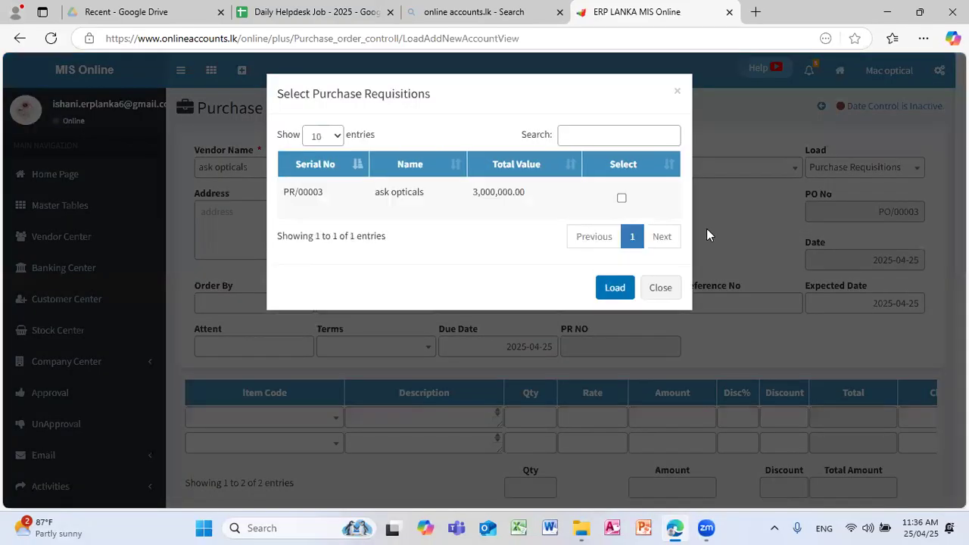
pyautogui.click(622, 198)
pyautogui.click(614, 289)
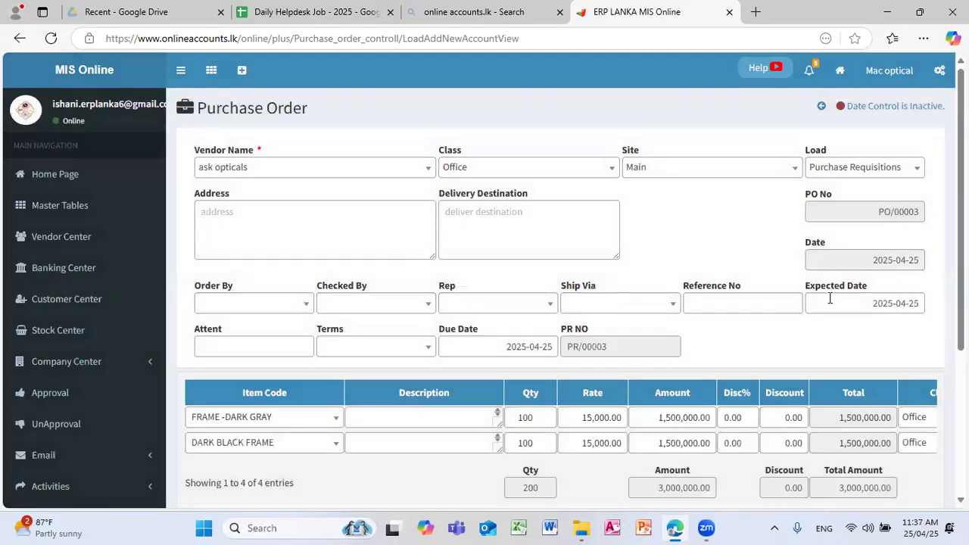
# Submit the purchase order for ask opticals with save and close.
pyautogui.scroll(-3, 808, 403)
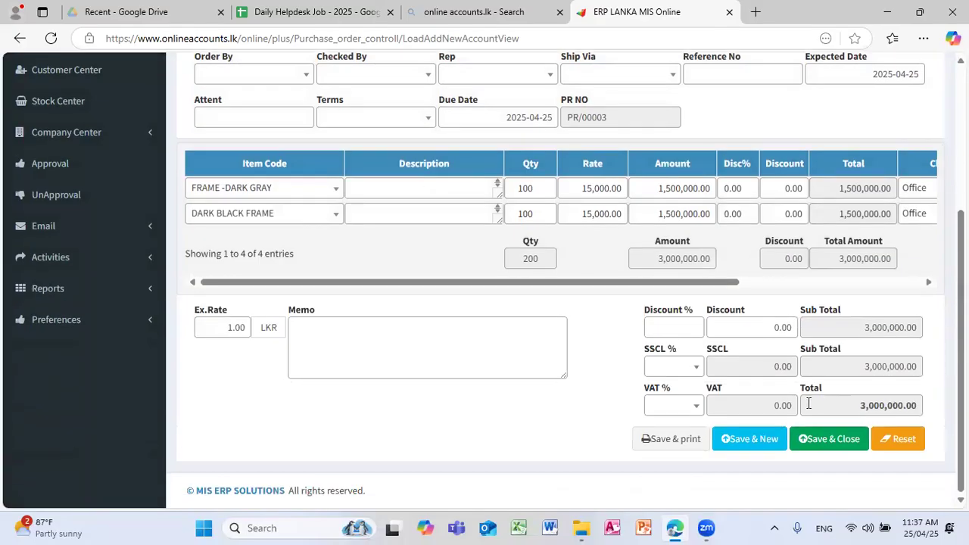
pyautogui.click(839, 441)
pyautogui.click(627, 187)
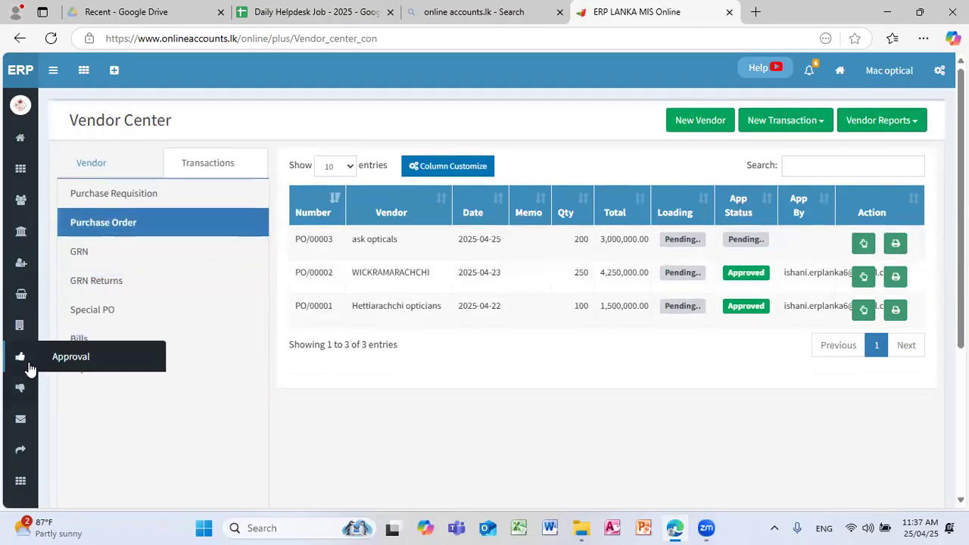
# Approve the pending ask opticals purchase order in the Approval Center.
pyautogui.click(26, 367)
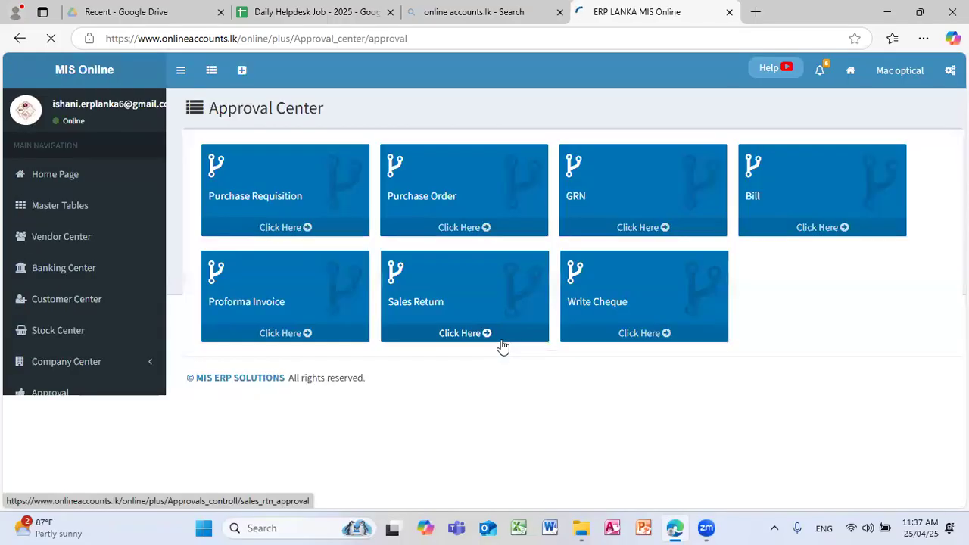
pyautogui.click(480, 232)
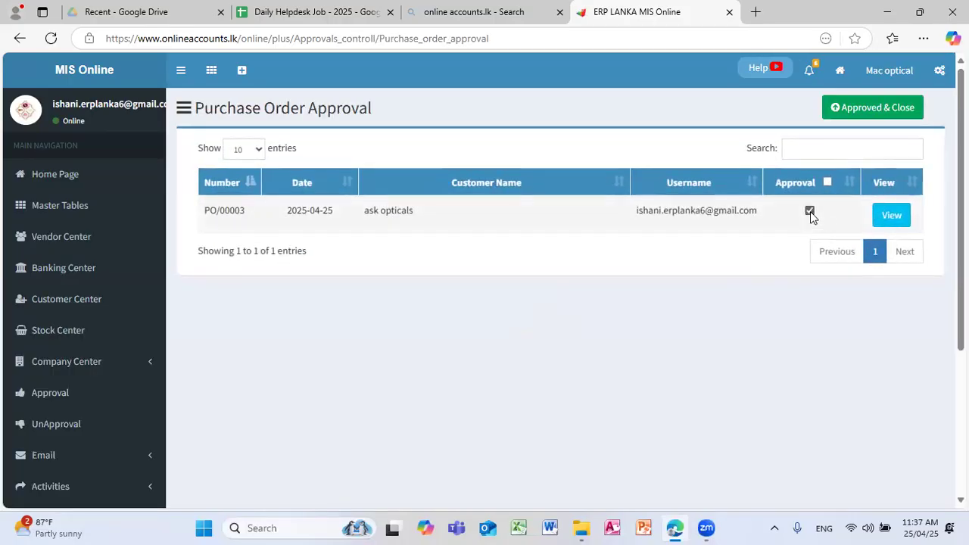
pyautogui.click(878, 109)
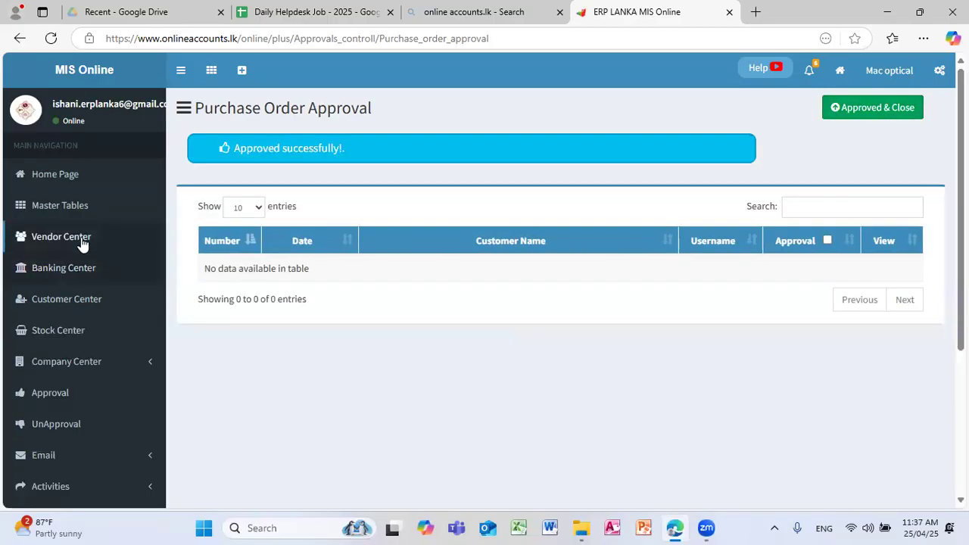
# Start a new GRN from the Vendor Center and choose ask opticals as its vendor.
pyautogui.click(79, 241)
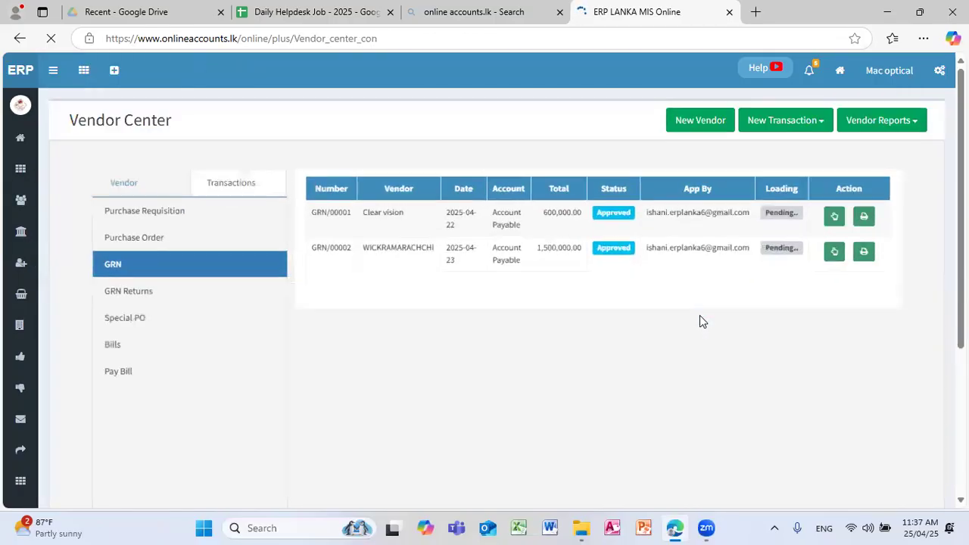
pyautogui.click(822, 124)
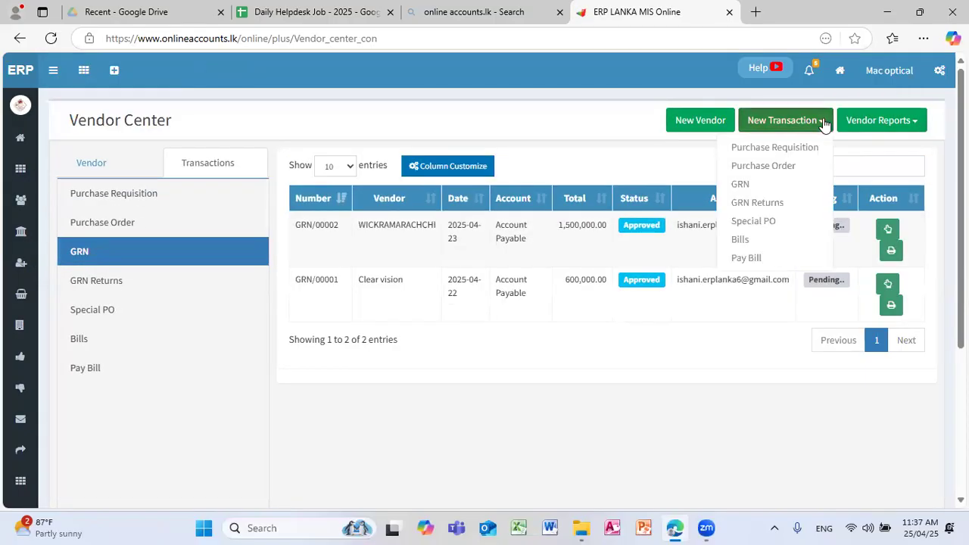
pyautogui.click(792, 186)
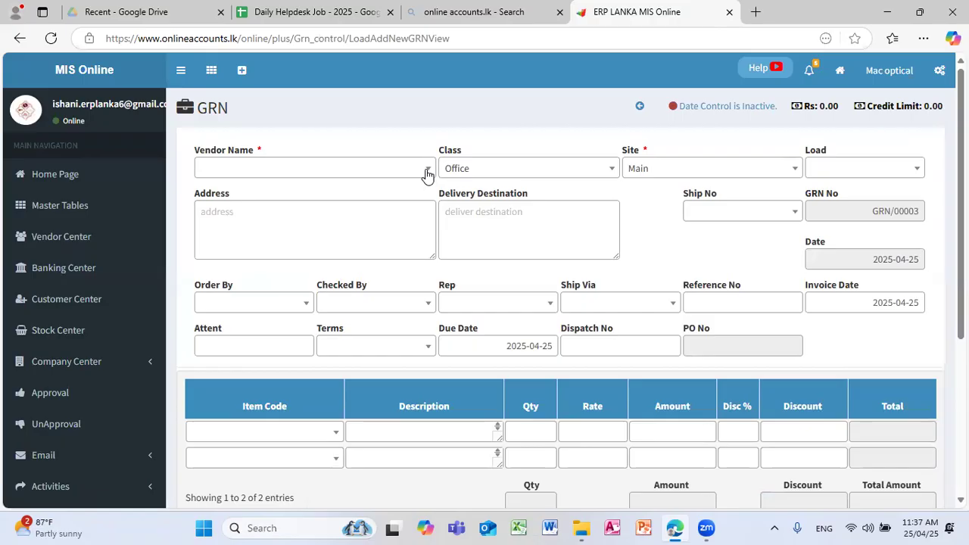
pyautogui.click(428, 172)
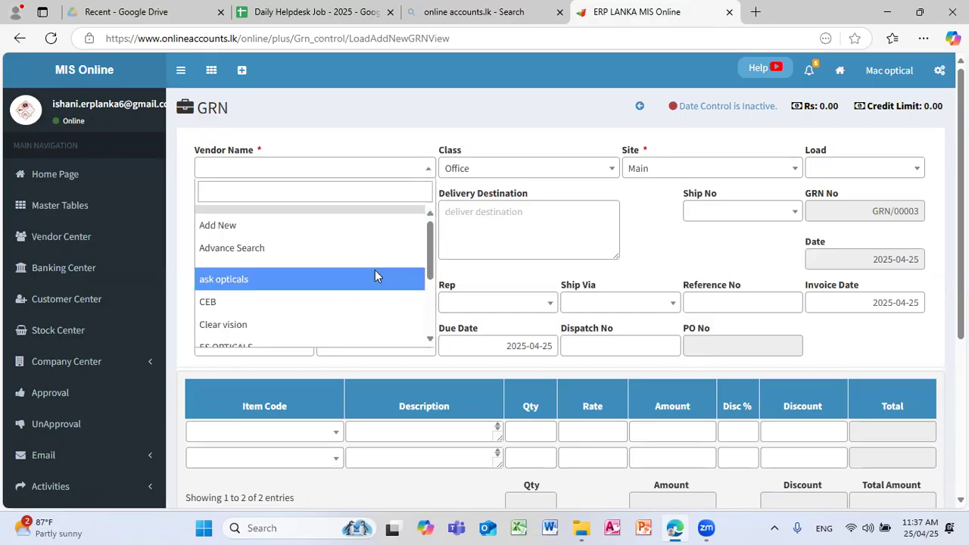
pyautogui.click(375, 277)
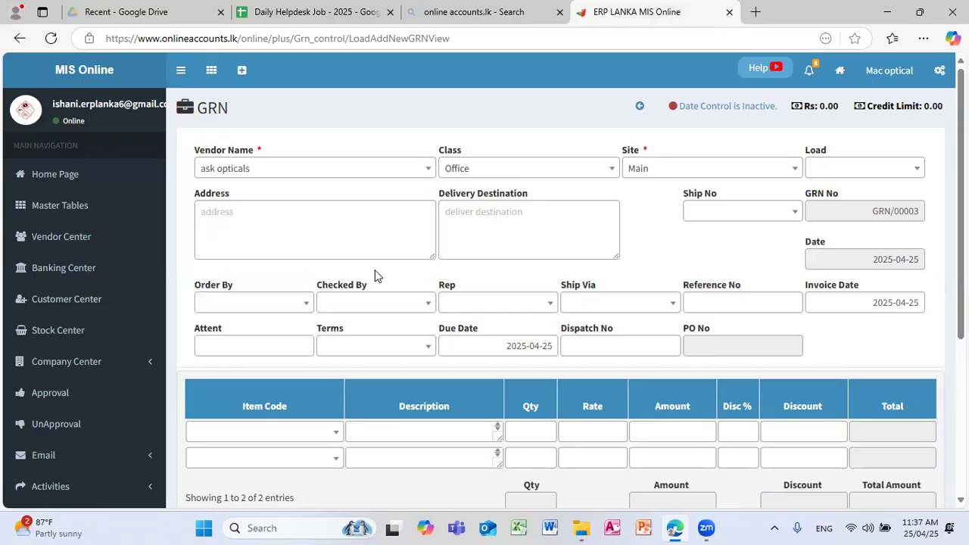
pyautogui.click(613, 170)
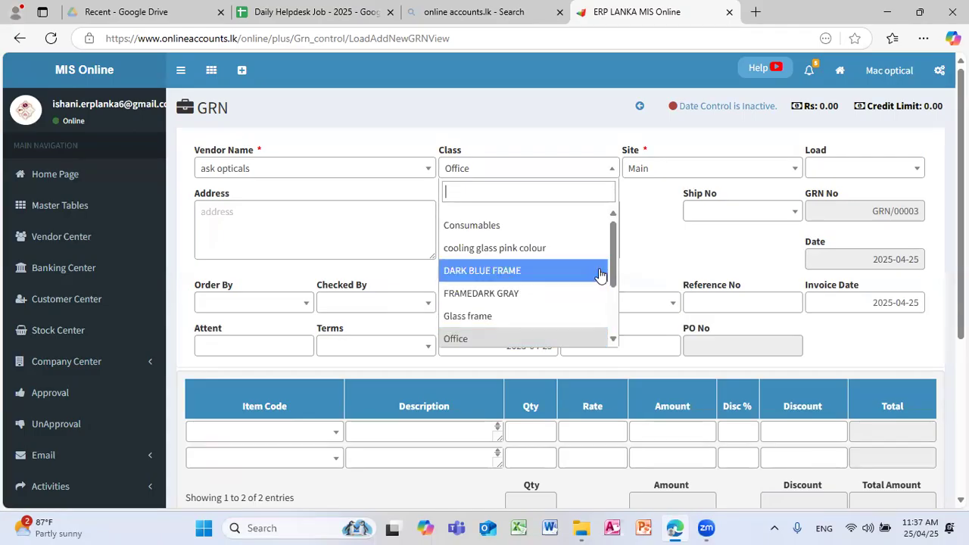
pyautogui.click(639, 269)
pyautogui.click(785, 176)
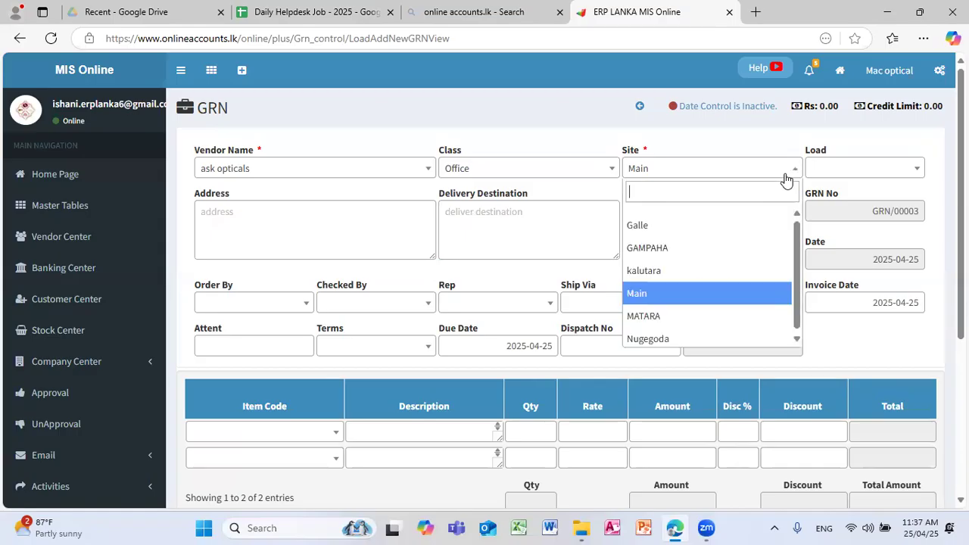
pyautogui.click(875, 190)
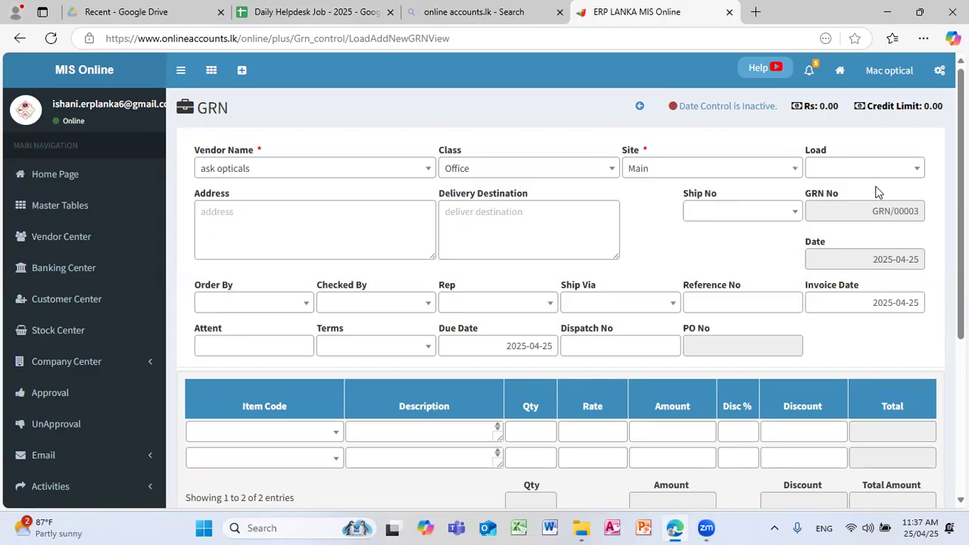
# Load the approved ask opticals purchase order into the GRN.
pyautogui.click(917, 172)
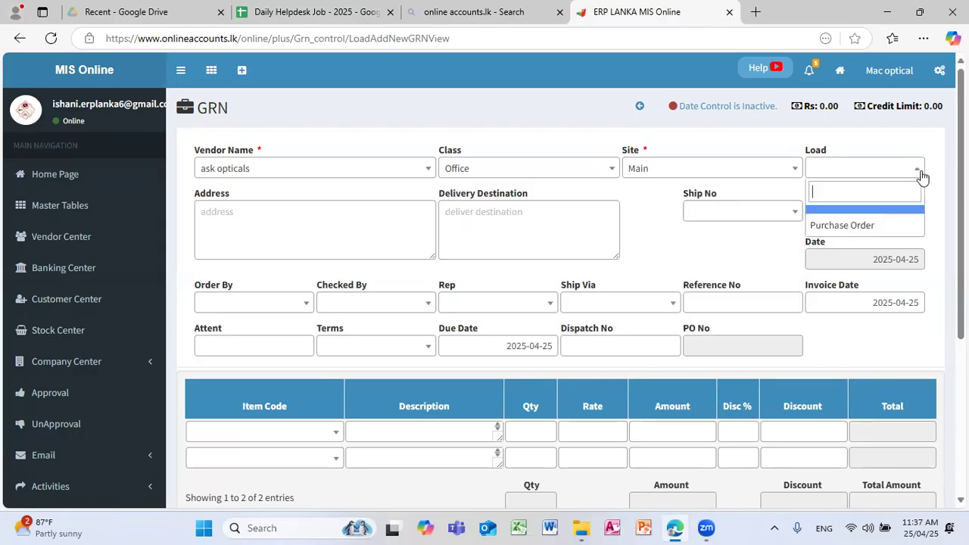
pyautogui.click(895, 225)
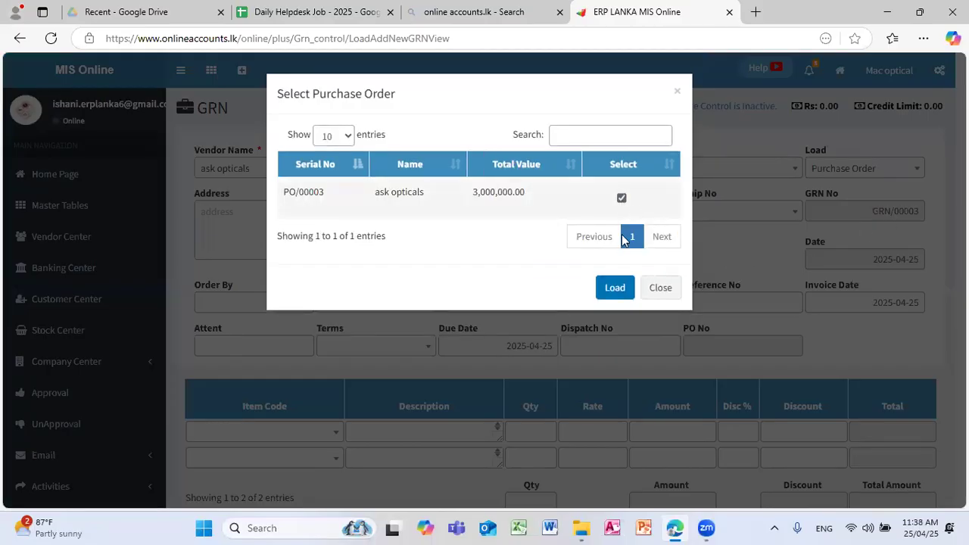
pyautogui.click(615, 288)
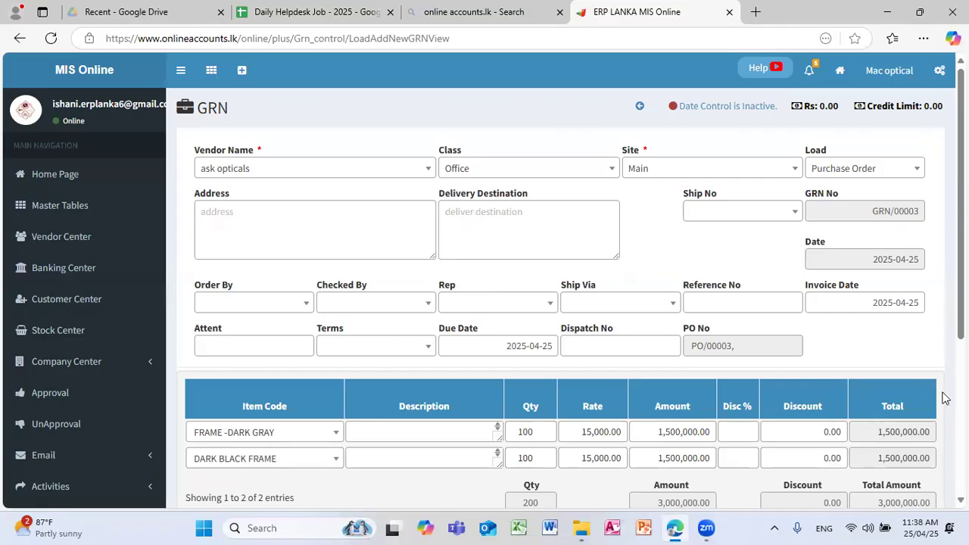
# Submit the GRN for ask opticals with save and close.
pyautogui.scroll(-3, 560, 303)
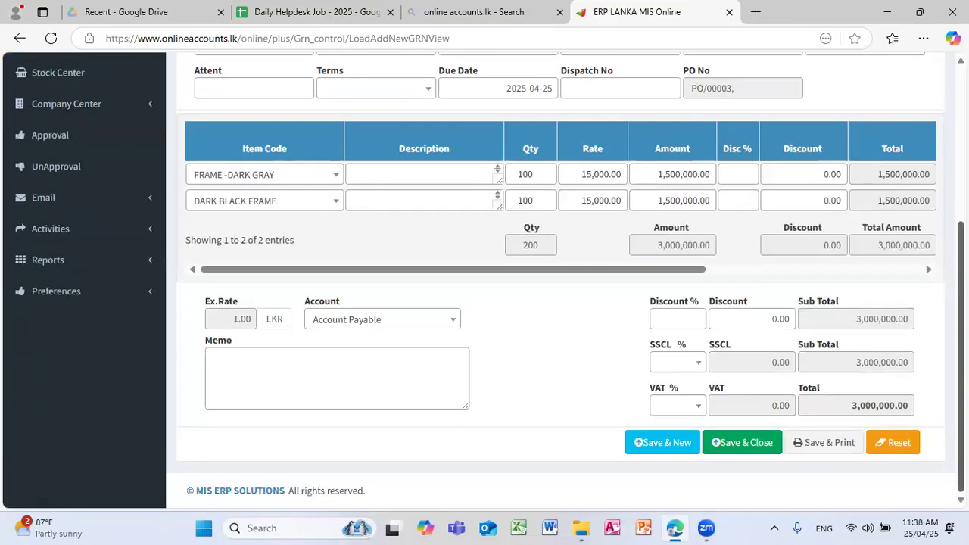
pyautogui.click(749, 446)
pyautogui.click(623, 182)
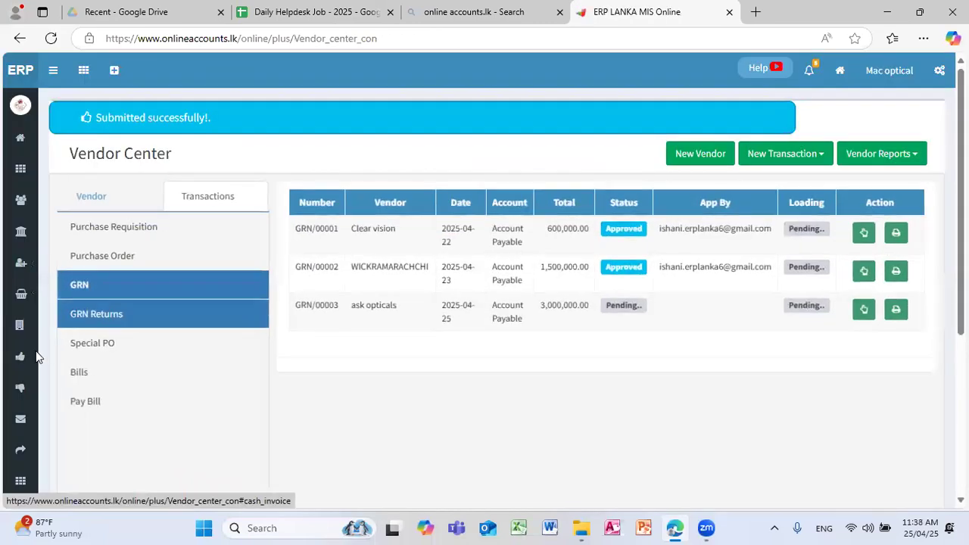
# Approve the pending ask opticals GRN in the Approval Center.
pyautogui.click(17, 370)
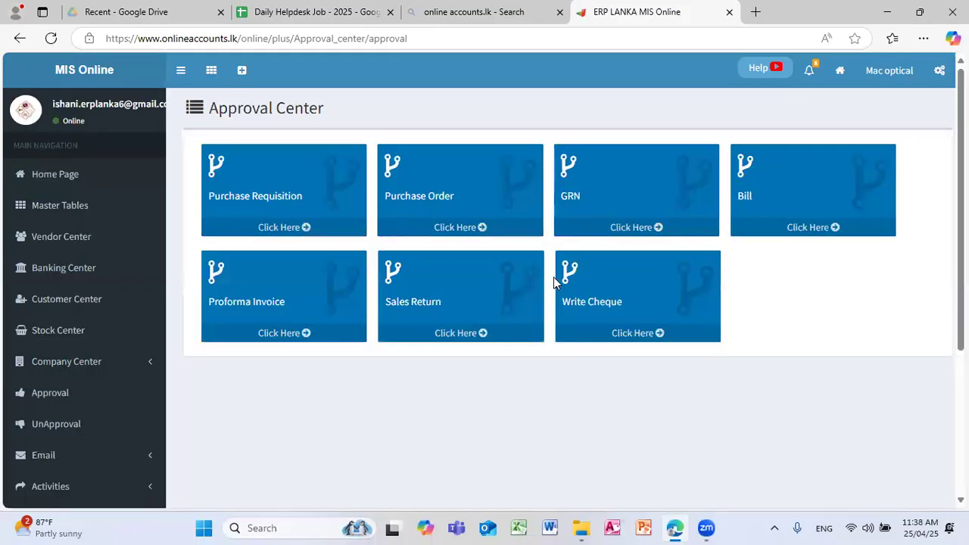
pyautogui.click(658, 231)
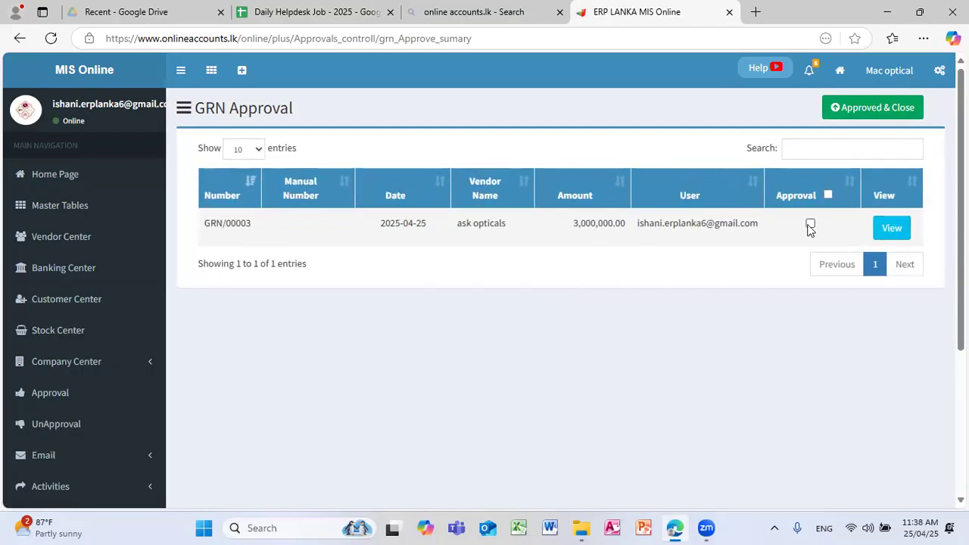
pyautogui.click(810, 226)
pyautogui.click(884, 112)
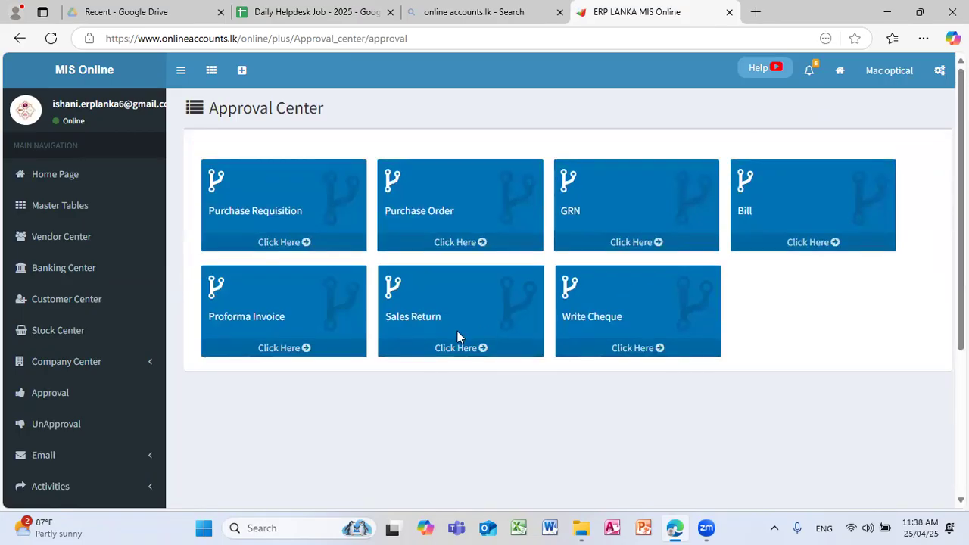
# Start a new bill from the Vendor Center and choose CEB as its vendor.
pyautogui.click(72, 238)
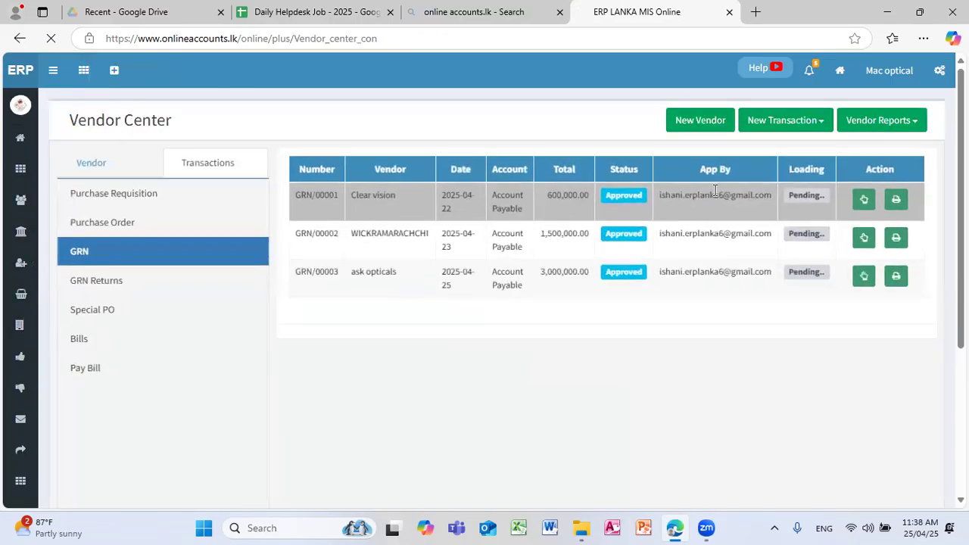
pyautogui.click(816, 129)
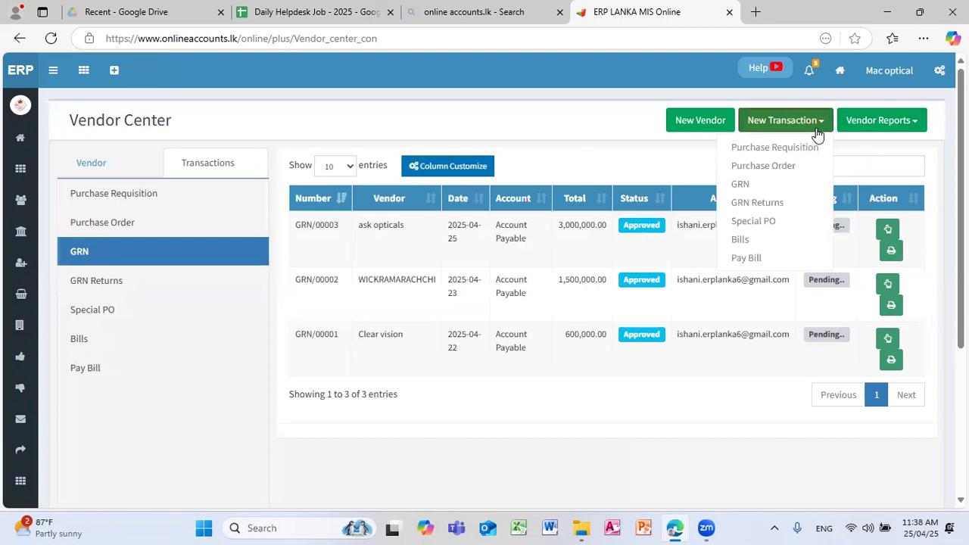
pyautogui.click(799, 239)
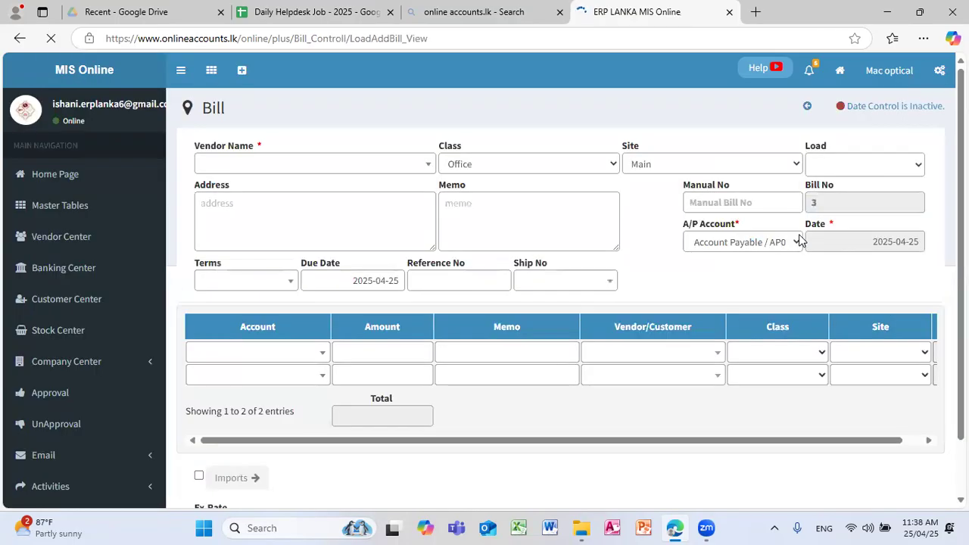
pyautogui.click(427, 164)
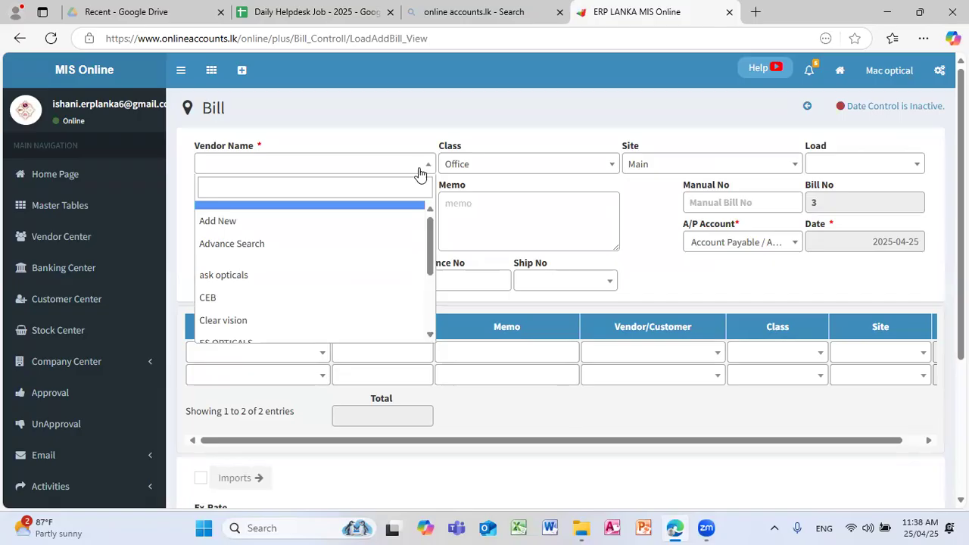
pyautogui.click(361, 297)
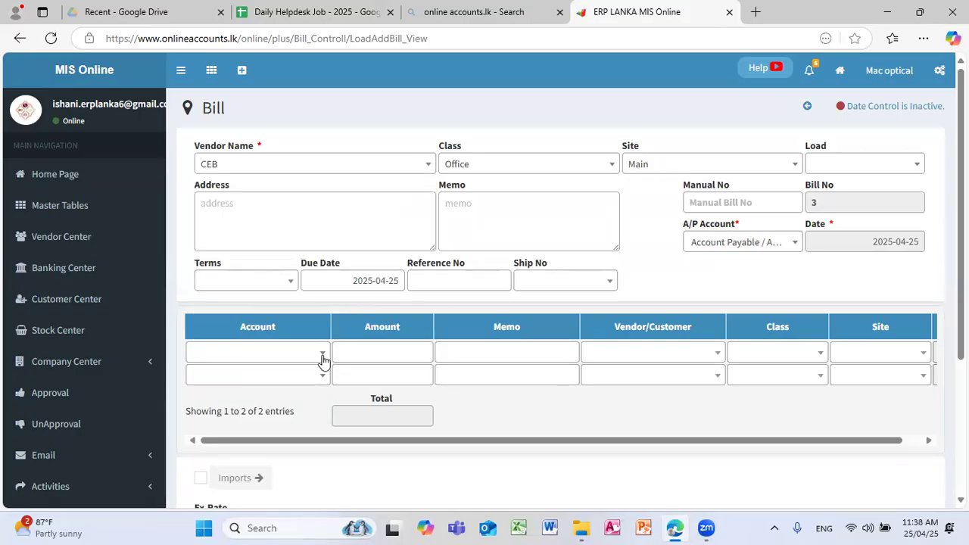
# Fill the first bill line with the Electricity Expense account, an amount of 20,000.00 and CEB as vendor/customer.
pyautogui.click(324, 354)
pyautogui.write('ELE')
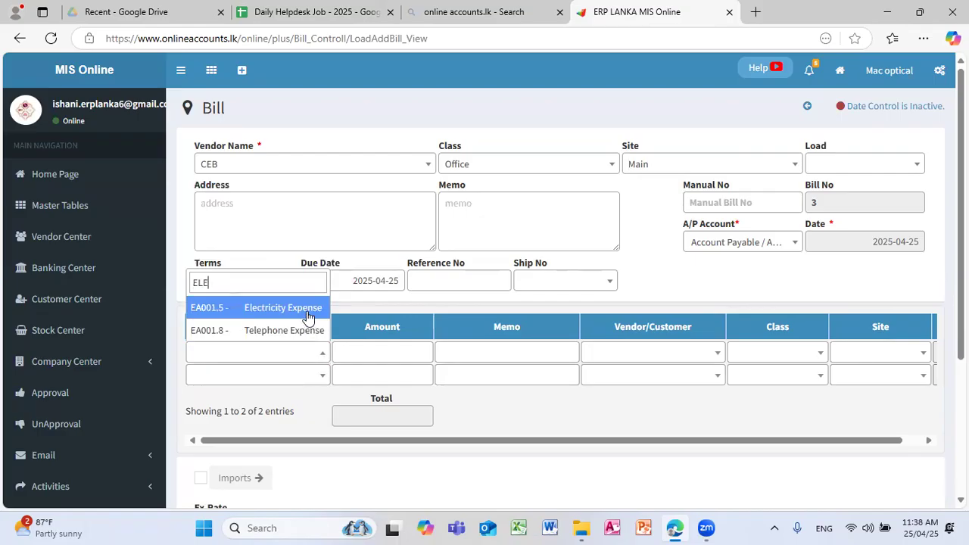
pyautogui.click(308, 316)
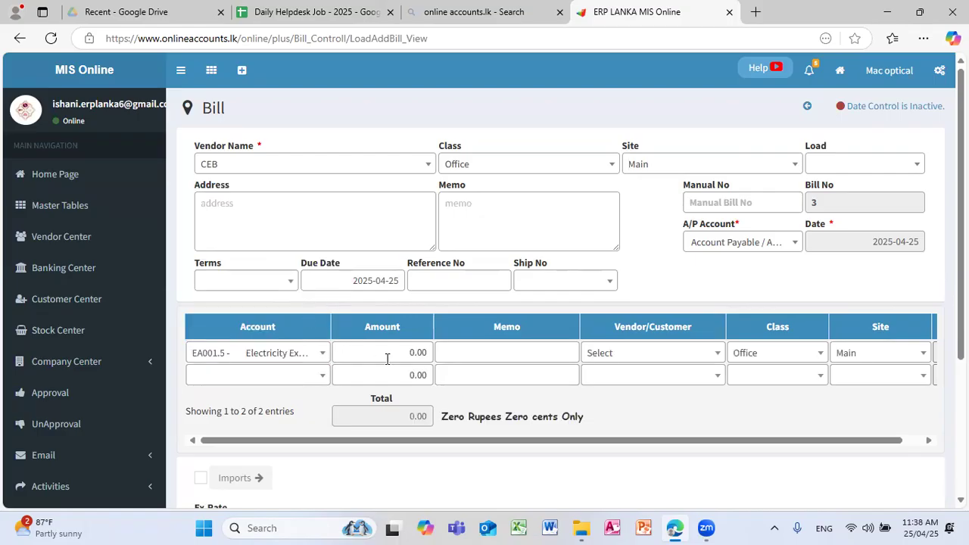
pyautogui.click(532, 356)
pyautogui.click(692, 355)
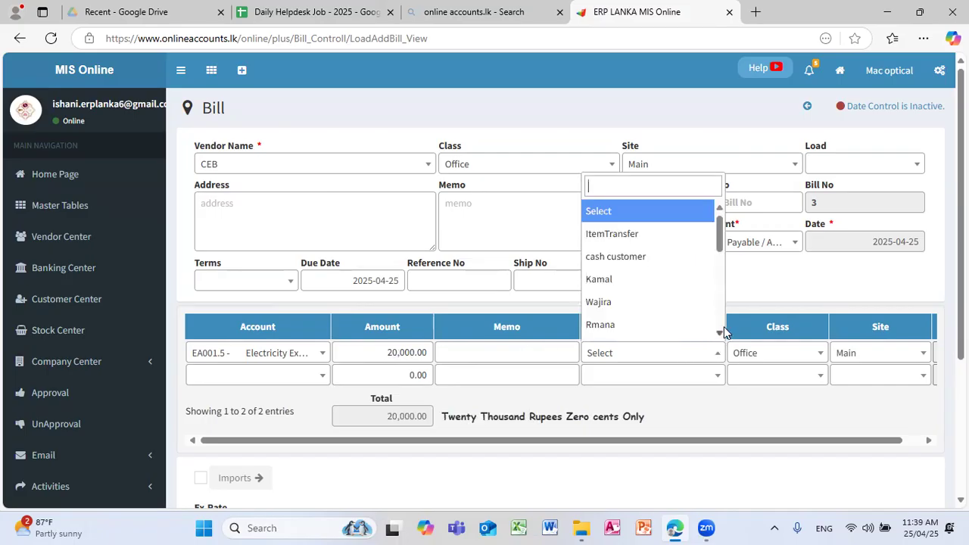
pyautogui.scroll(-3, 721, 326)
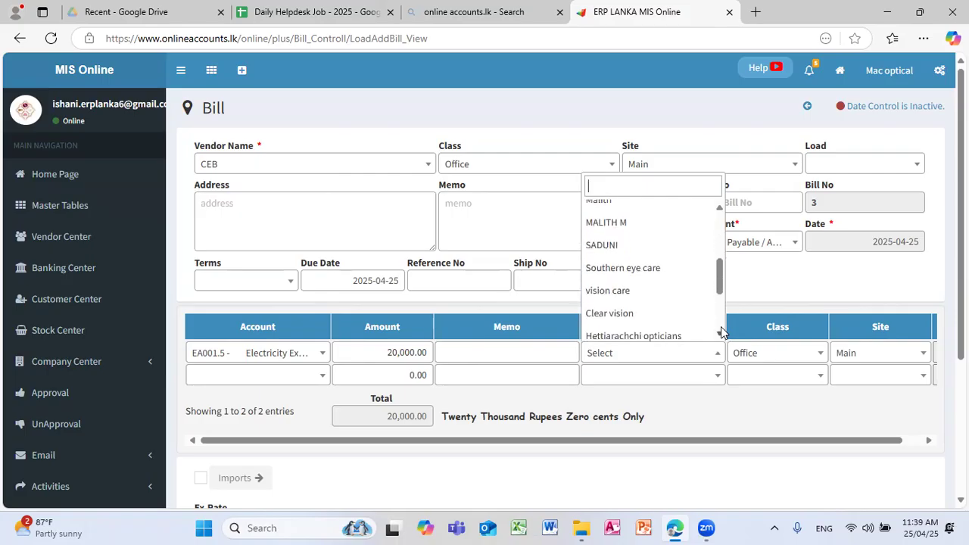
pyautogui.scroll(-2, 721, 327)
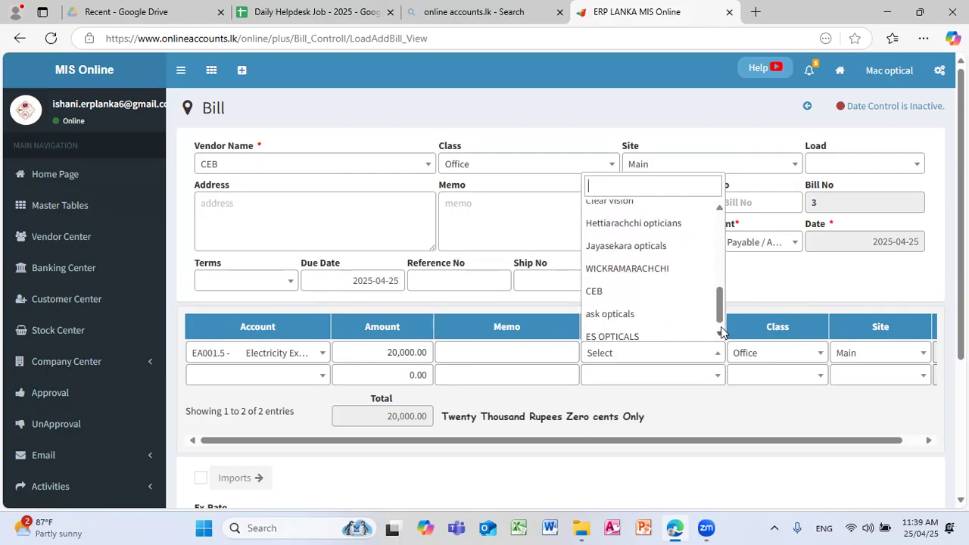
pyautogui.click(595, 286)
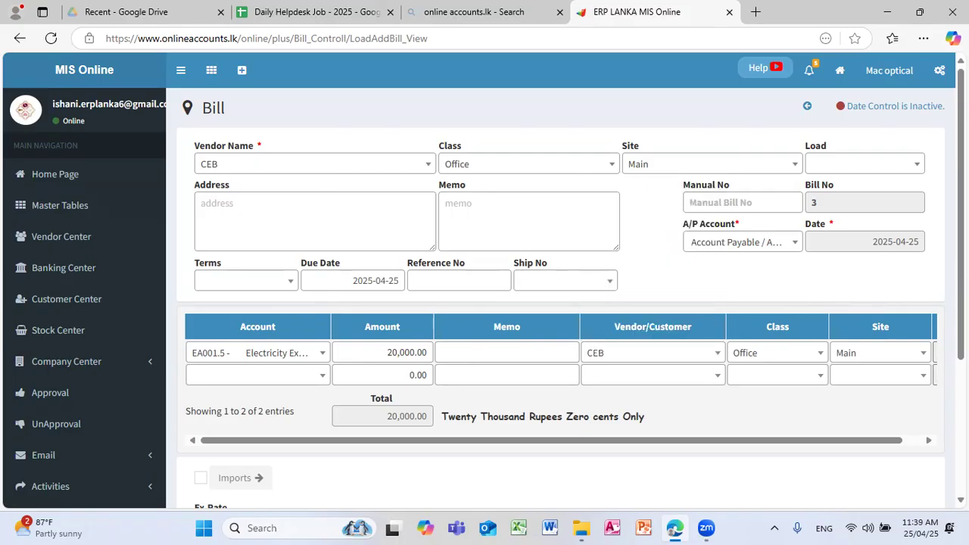
# Submit the CEB bill with save and close.
pyautogui.scroll(-3, 827, 410)
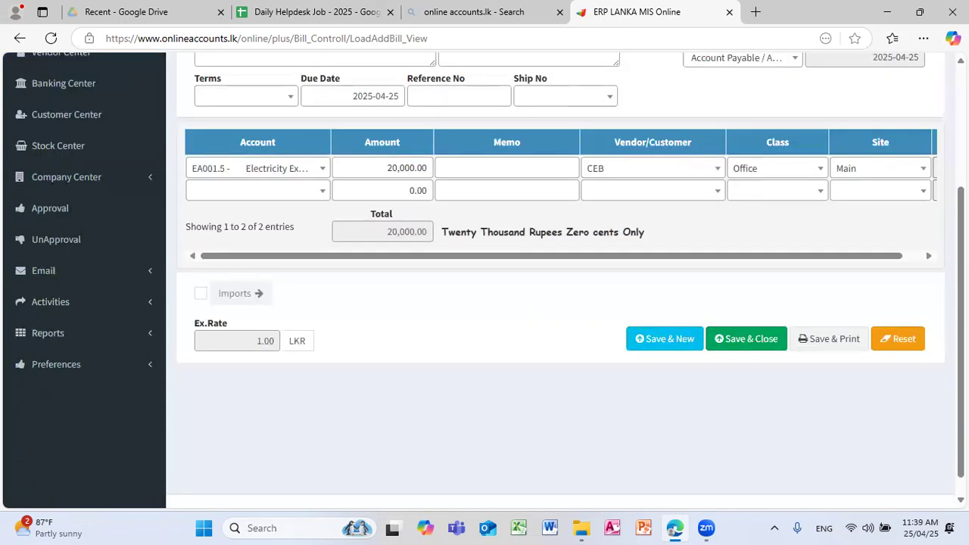
pyautogui.click(748, 318)
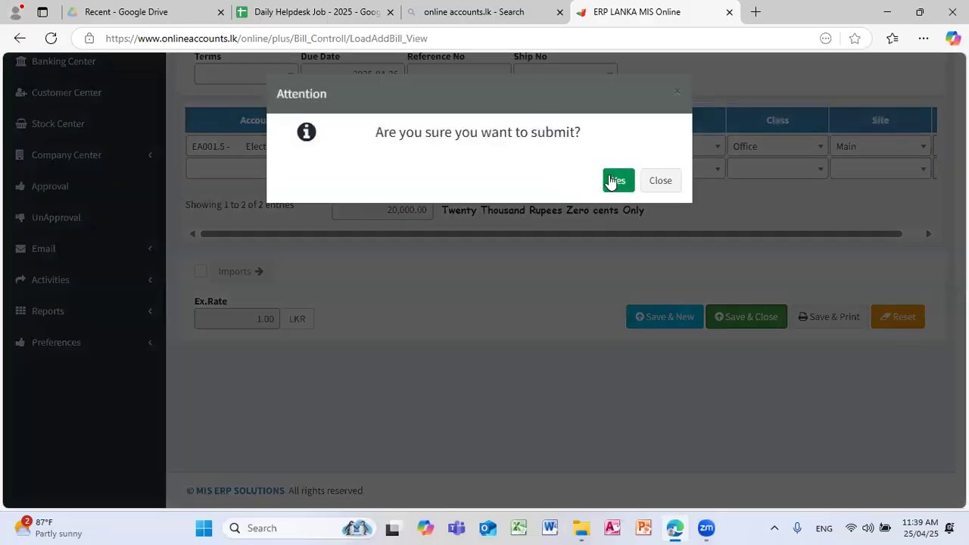
pyautogui.click(618, 183)
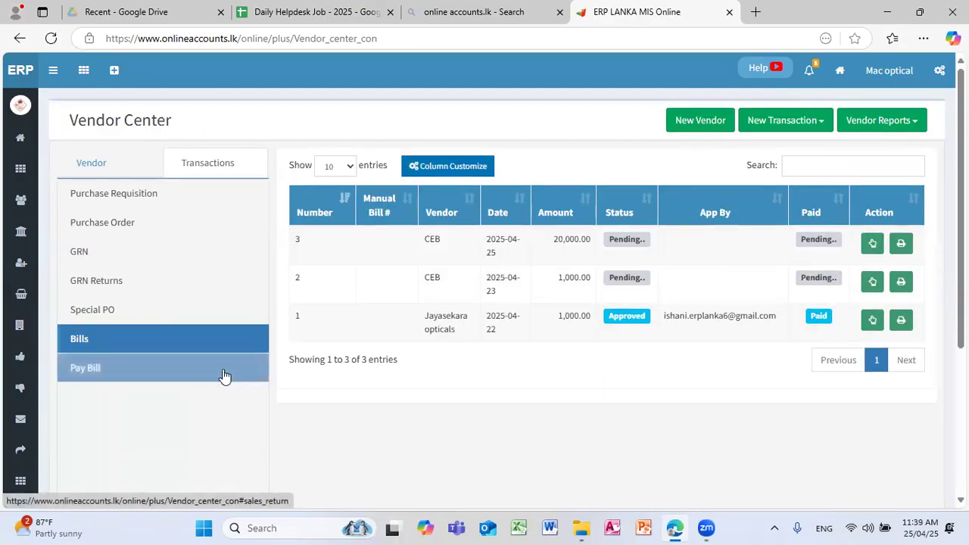
# Approve both pending CEB bills, 20,000.00 and 1,000.00, in the Approval Center.
pyautogui.click(18, 357)
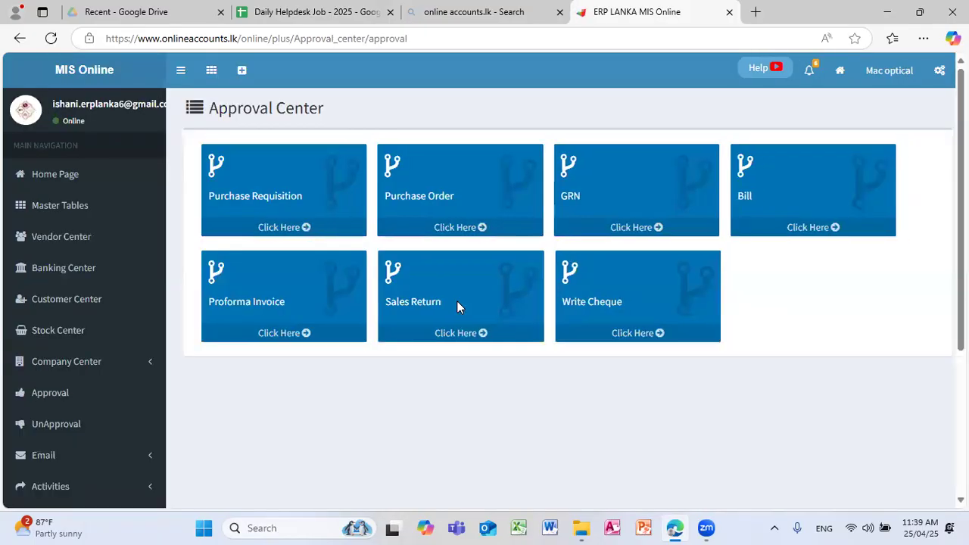
pyautogui.click(834, 230)
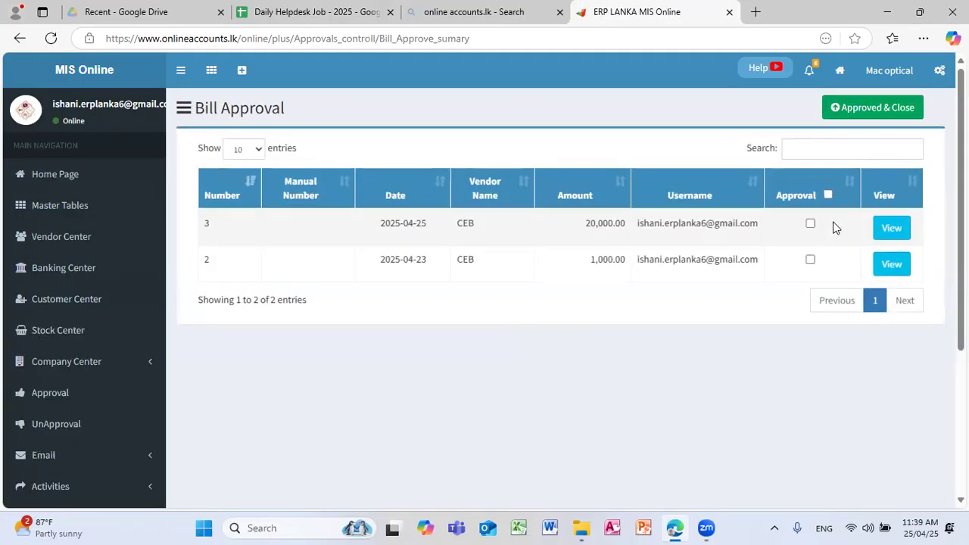
pyautogui.click(810, 226)
pyautogui.click(811, 259)
pyautogui.click(878, 110)
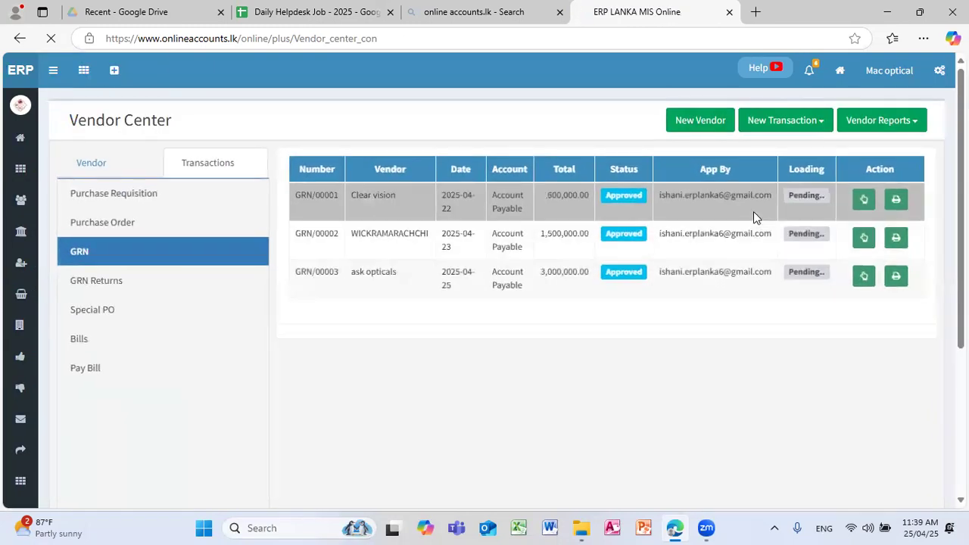
# Start a bill payment from the Vendor Center, choose CEB as vendor and select its 20,000.00 bill for payment.
pyautogui.click(816, 130)
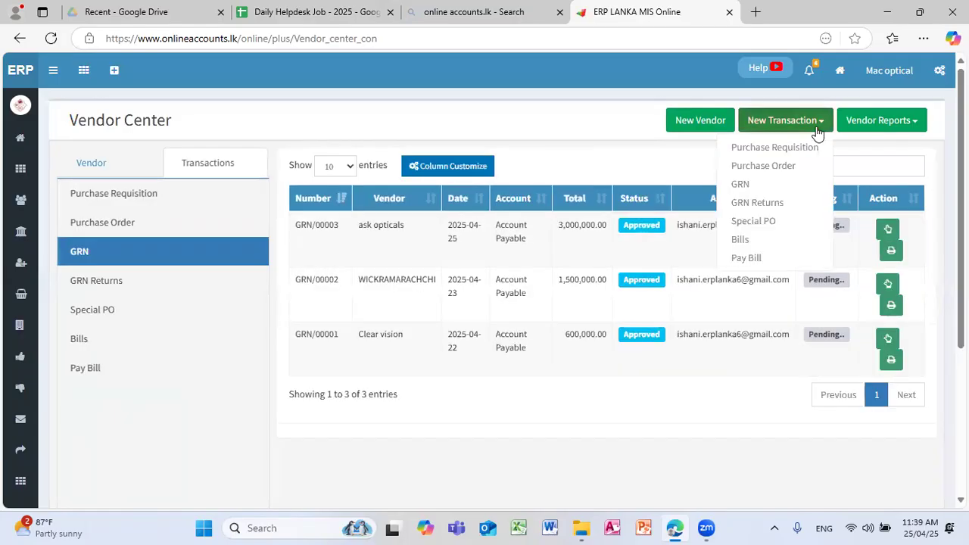
pyautogui.click(773, 263)
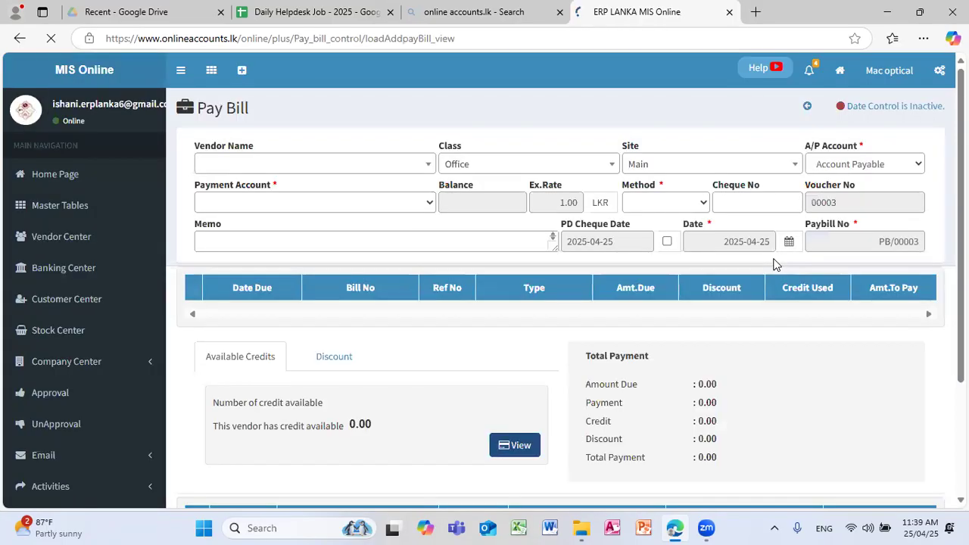
pyautogui.click(425, 167)
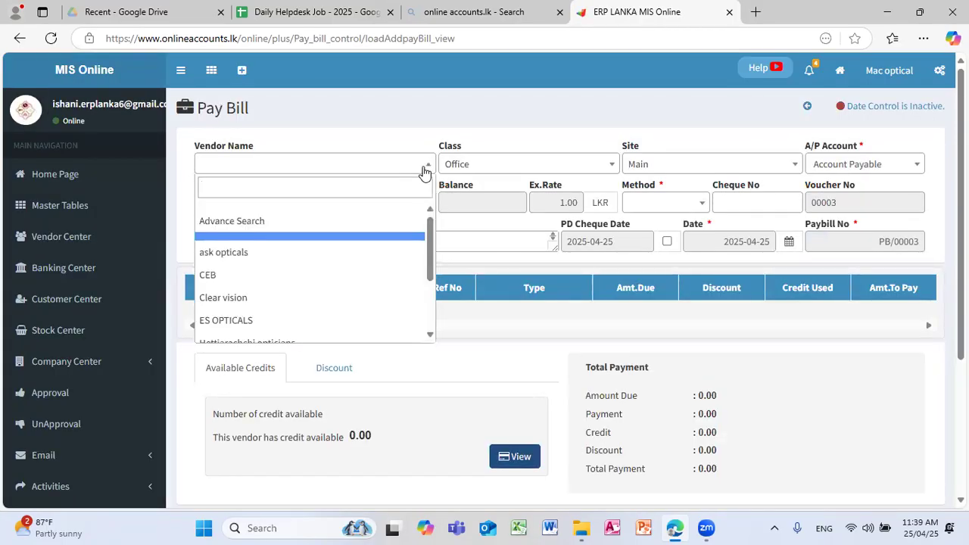
pyautogui.click(358, 275)
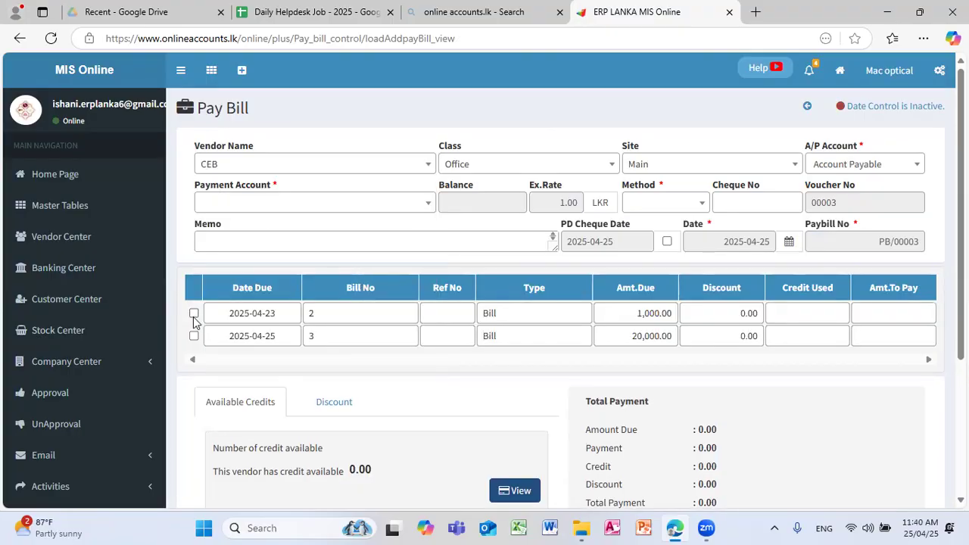
pyautogui.click(194, 336)
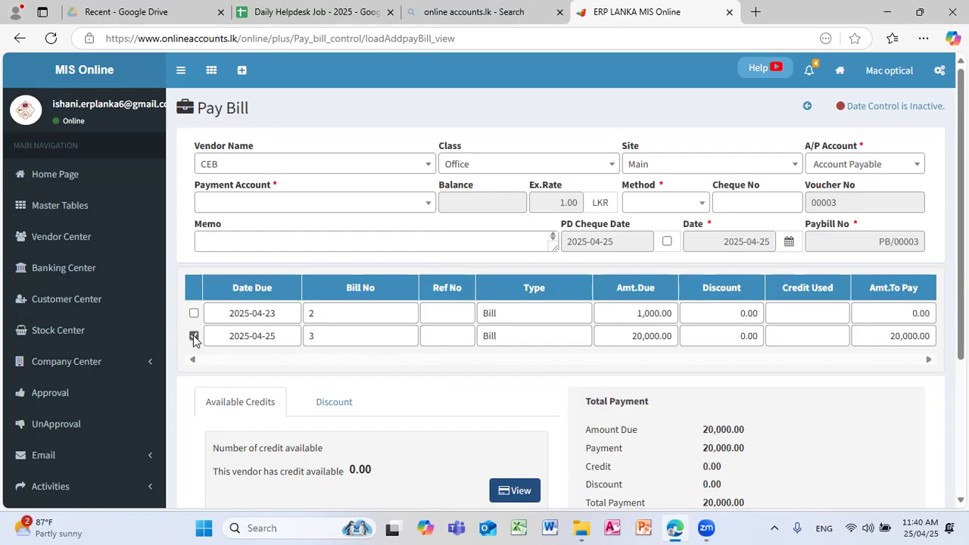
# Set the payment account to Cash in Hand and the method to Cash, then pay the selected bill and confirm the submission.
pyautogui.click(428, 208)
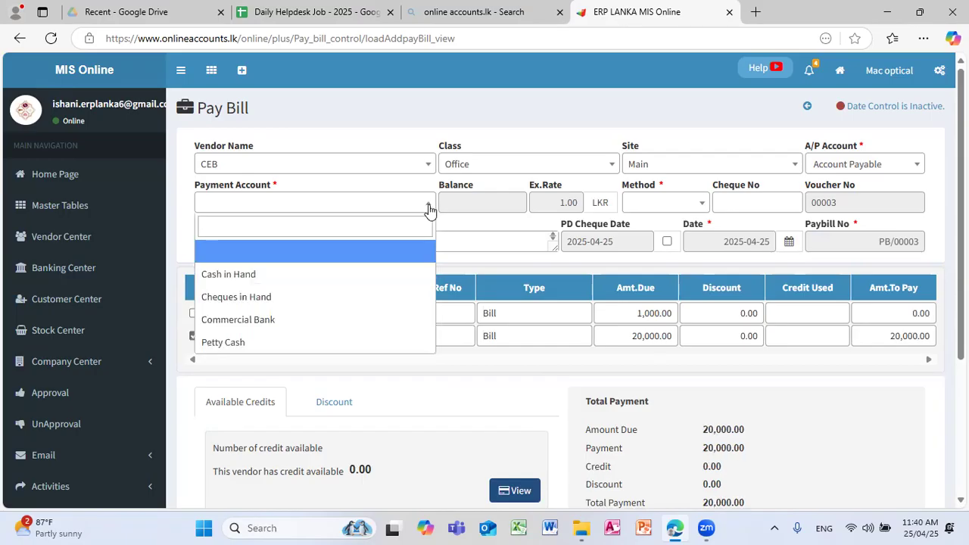
pyautogui.click(388, 276)
pyautogui.click(689, 202)
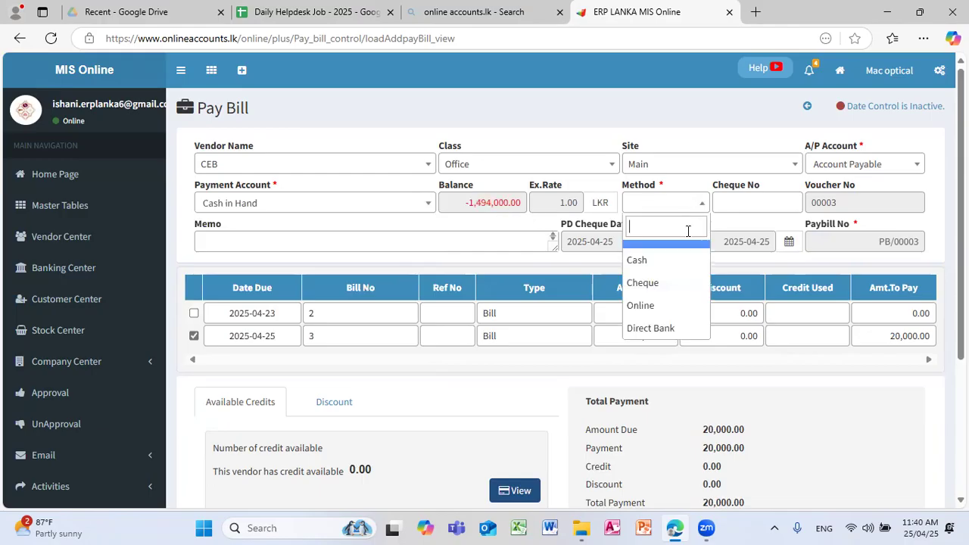
pyautogui.click(682, 262)
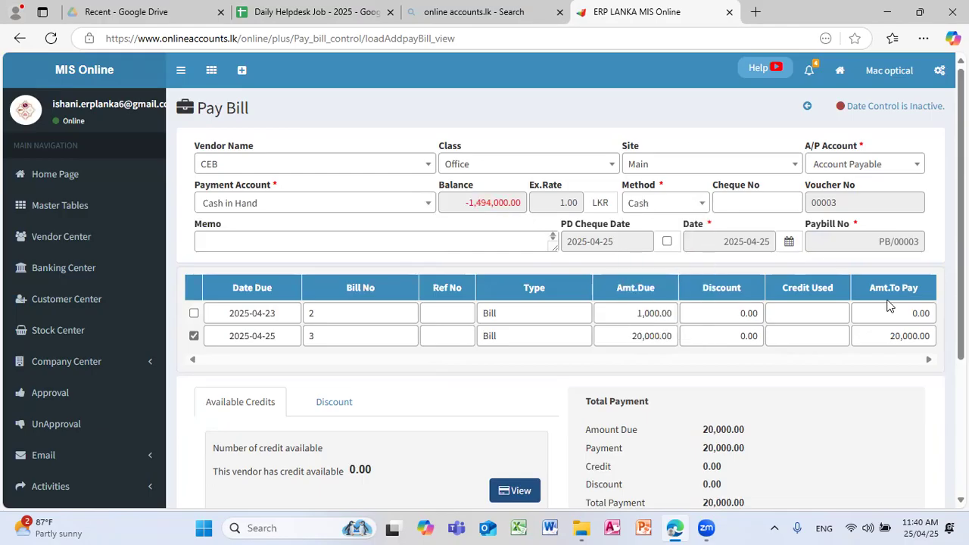
pyautogui.scroll(-2, 947, 367)
pyautogui.scroll(-1, 826, 406)
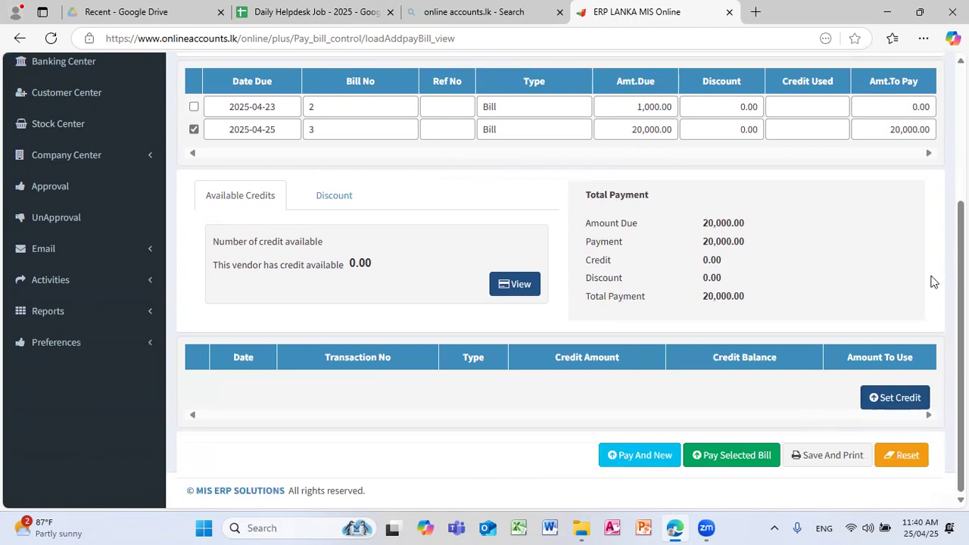
pyautogui.click(746, 459)
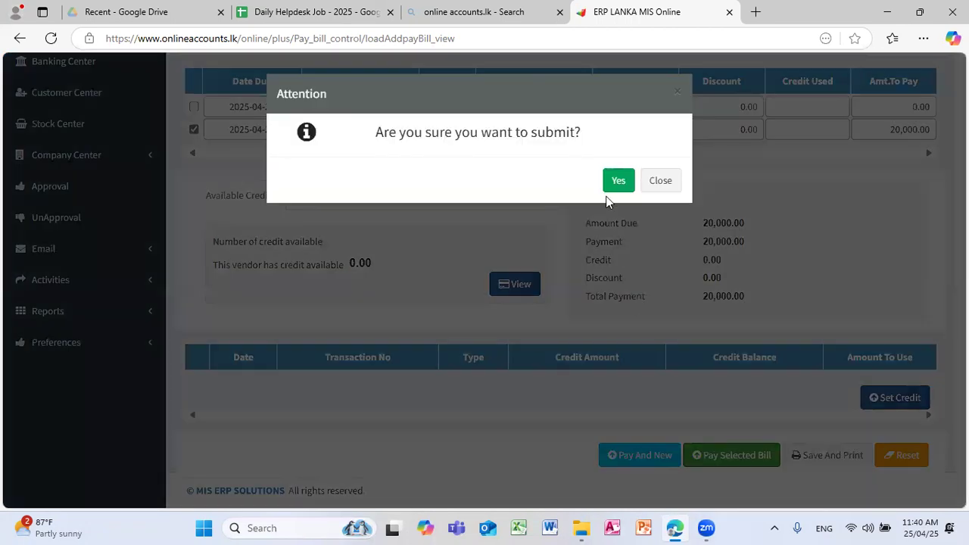
pyautogui.click(617, 181)
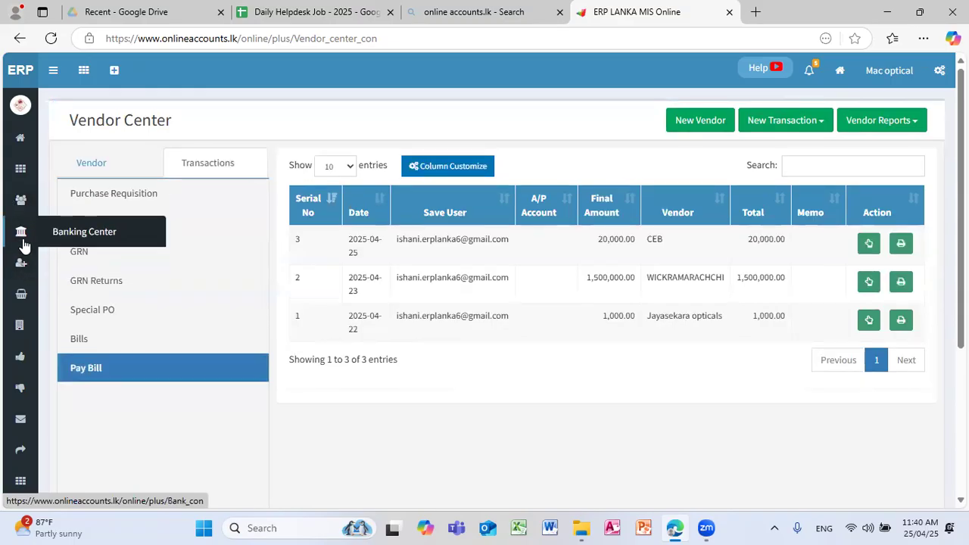
# Start a new job order from the Customer Center and choose the customer found by searching for SA.
pyautogui.click(22, 263)
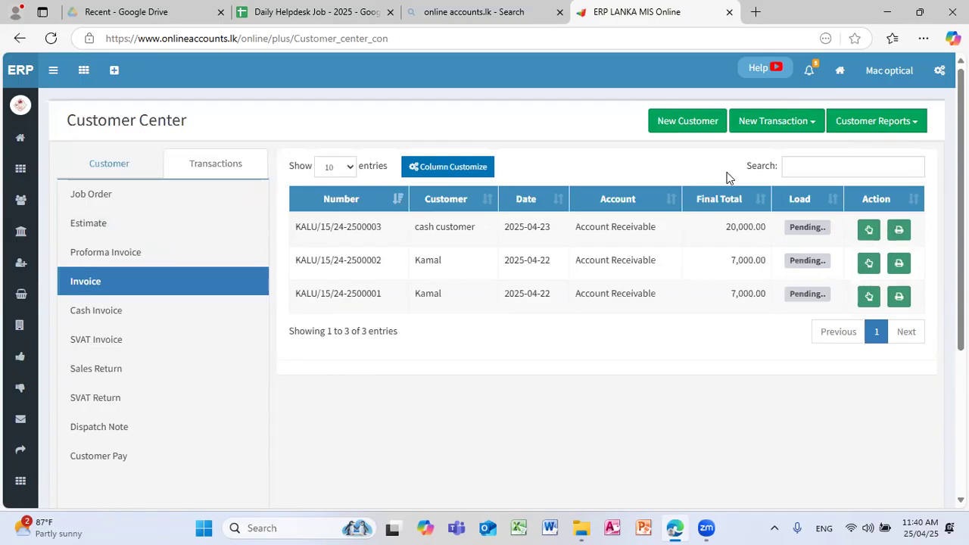
pyautogui.click(810, 131)
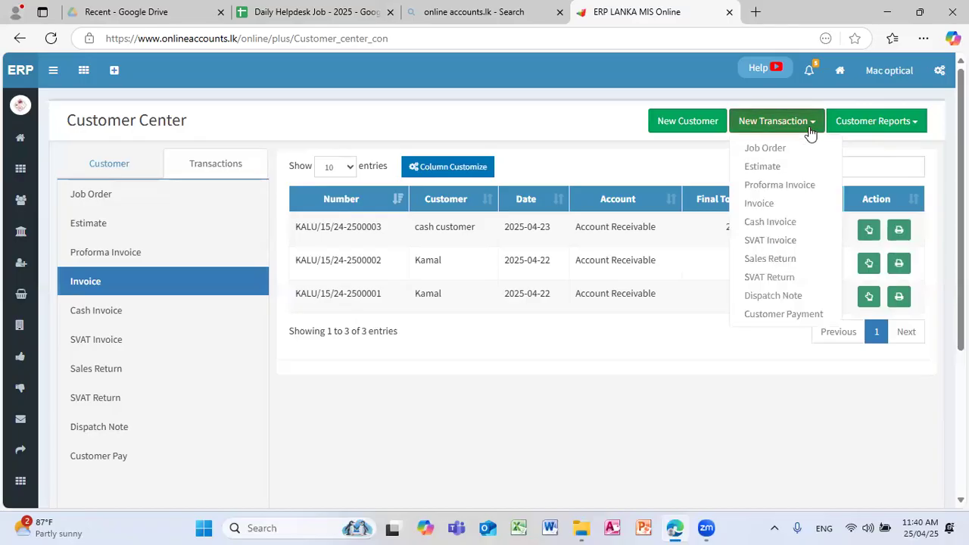
pyautogui.click(775, 153)
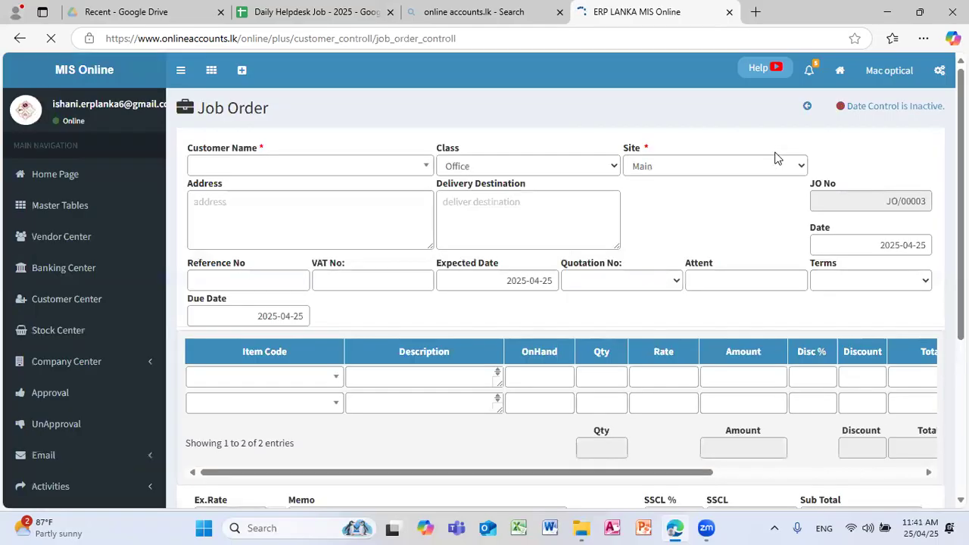
pyautogui.click(381, 169)
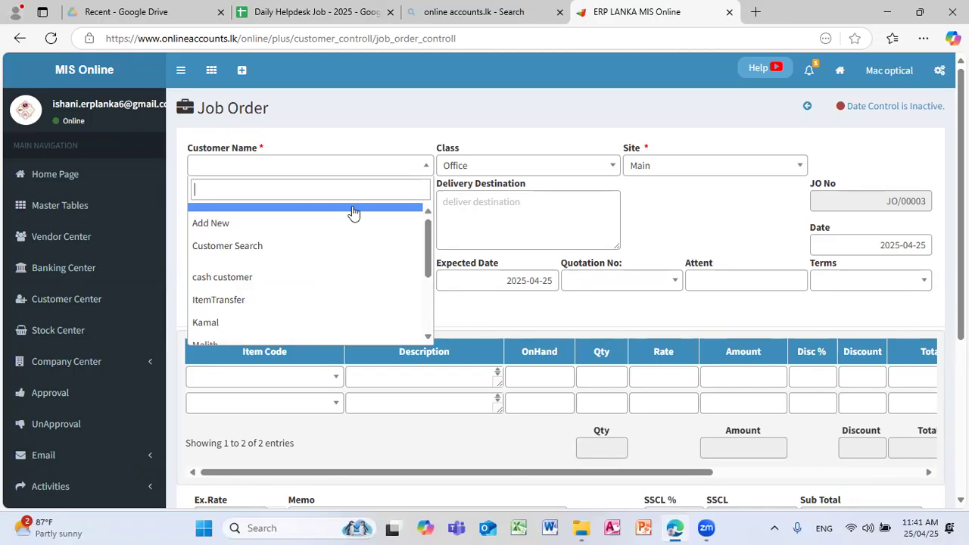
pyautogui.write('SA')
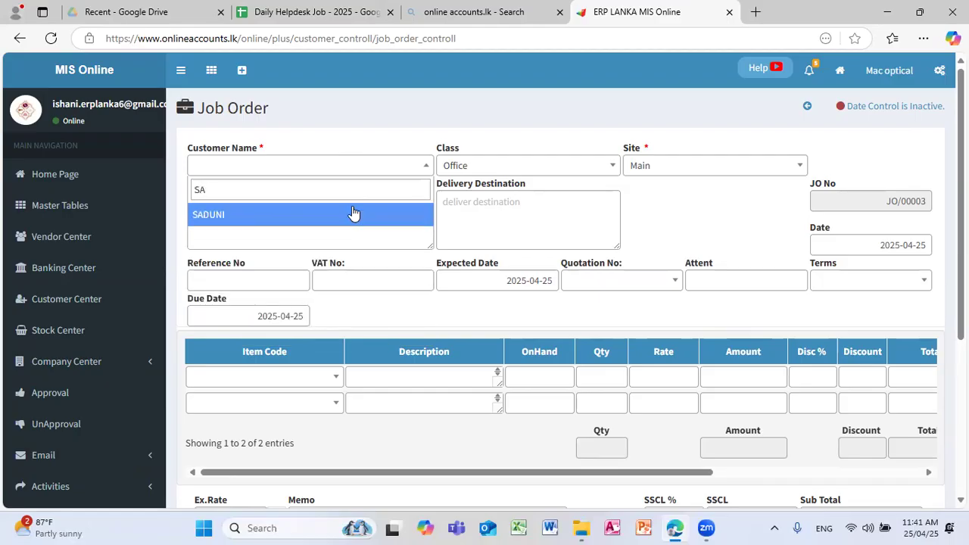
pyautogui.click(356, 215)
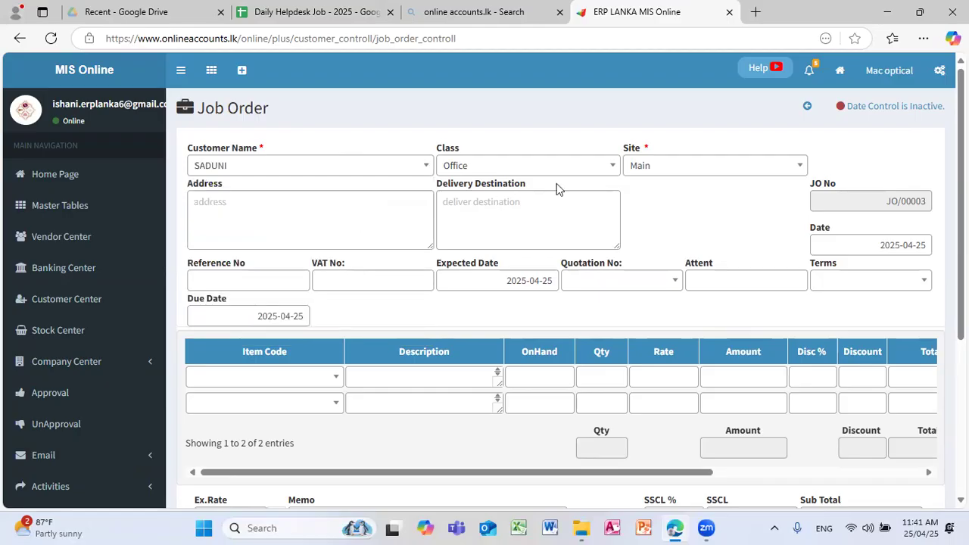
# Add the FRAME -DARK GRAY item to the first job order line and submit the order with save and close.
pyautogui.click(302, 378)
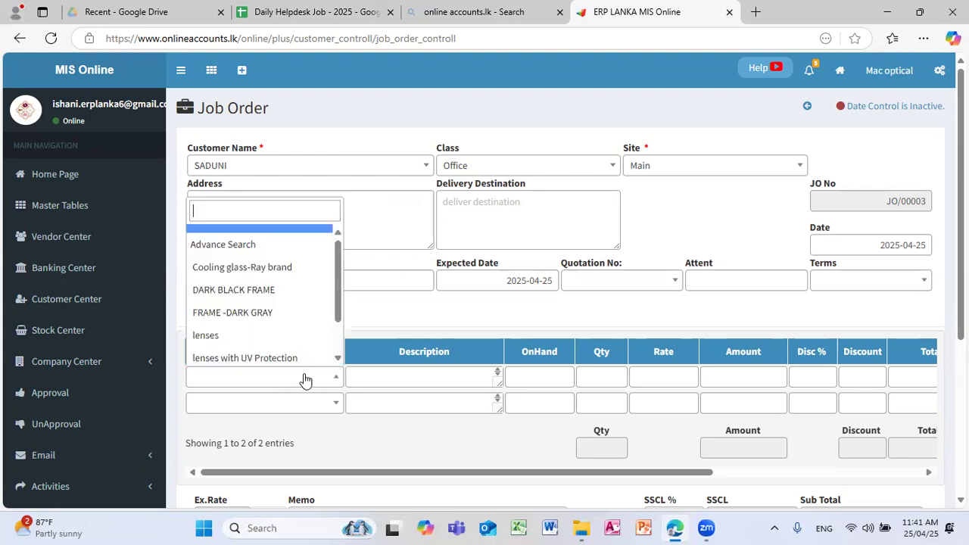
pyautogui.click(298, 313)
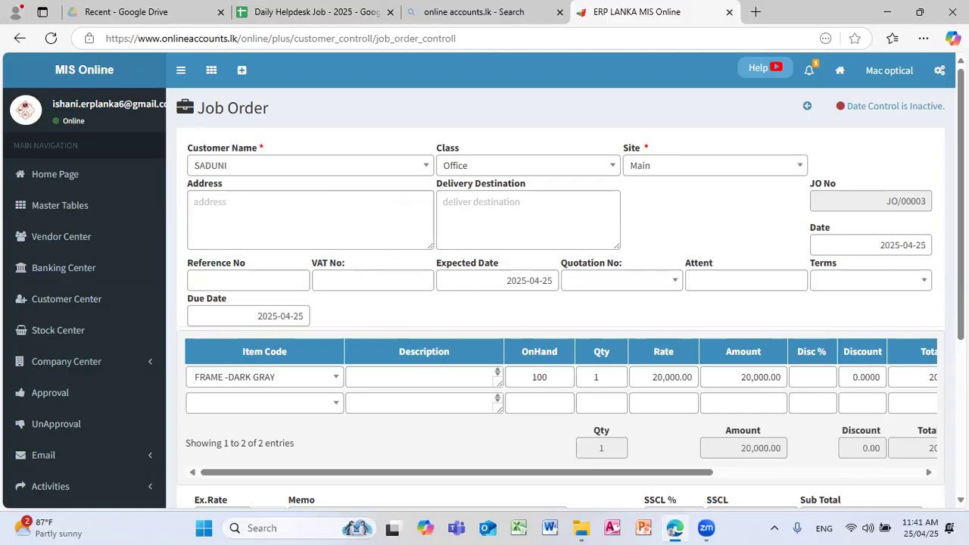
pyautogui.scroll(-3, 837, 415)
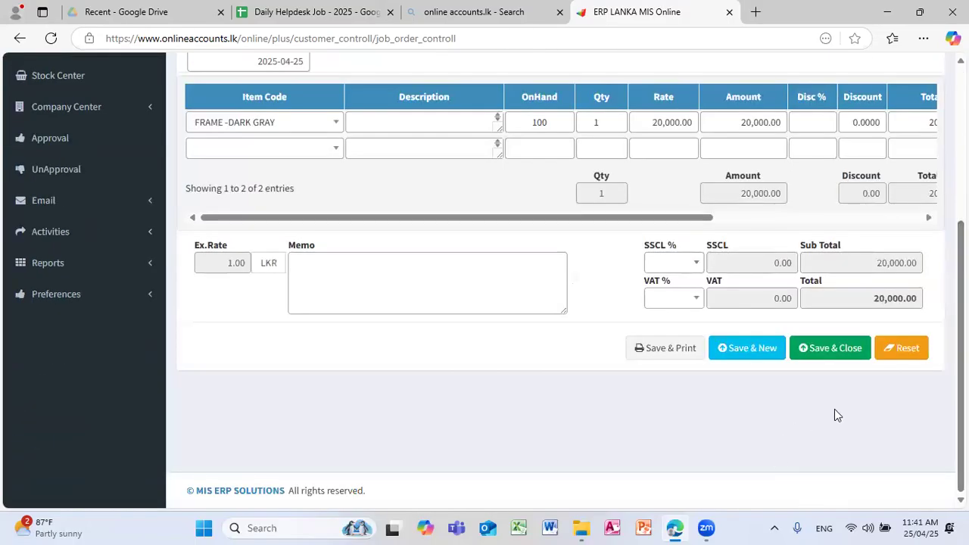
pyautogui.click(834, 359)
pyautogui.click(619, 183)
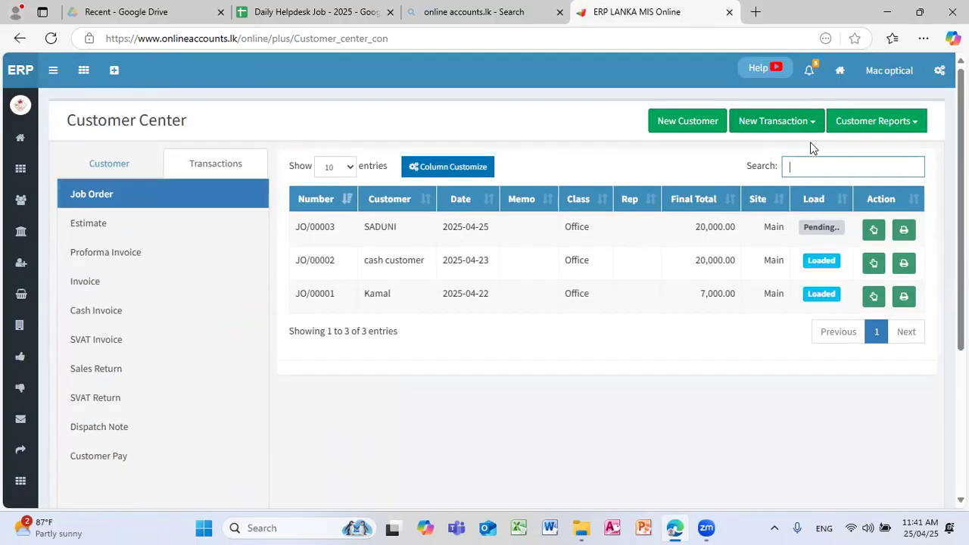
pyautogui.click(807, 124)
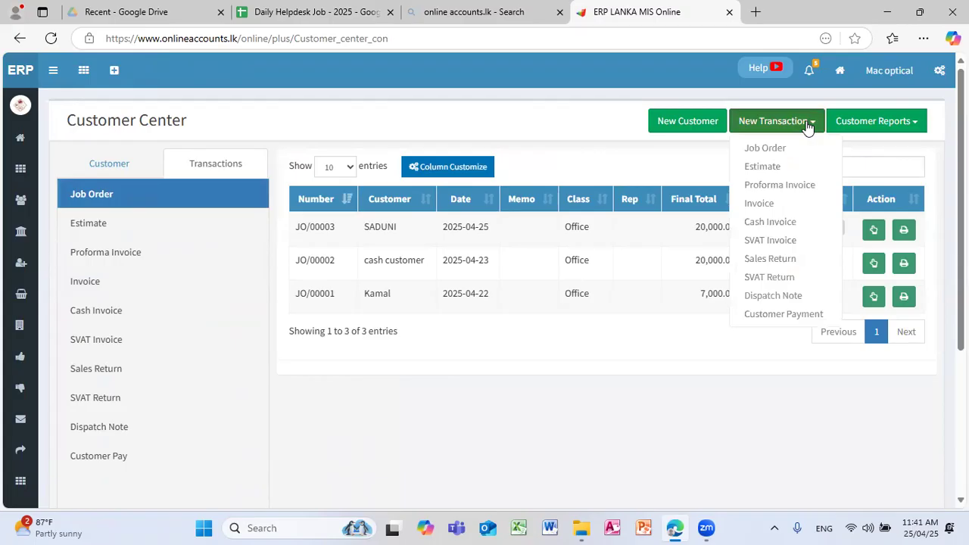
pyautogui.click(785, 166)
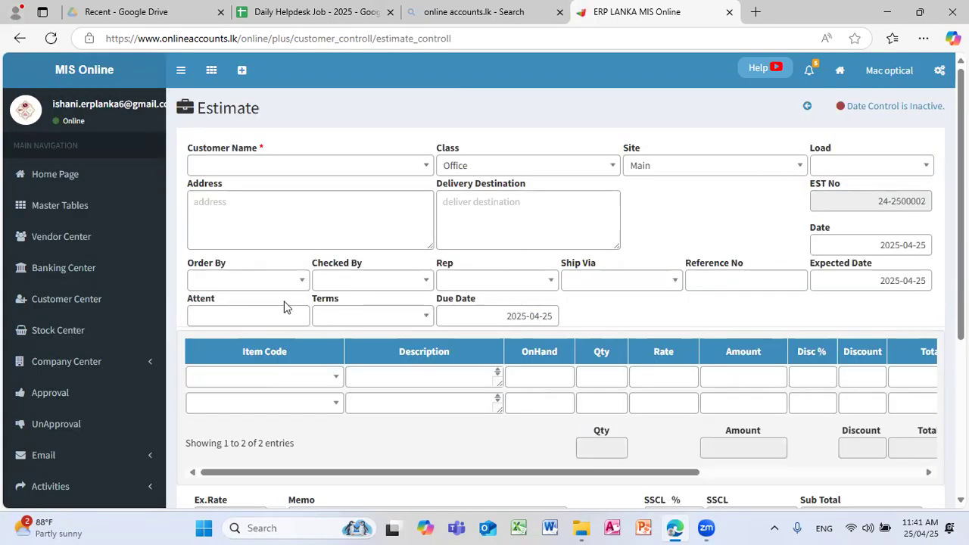
pyautogui.click(71, 298)
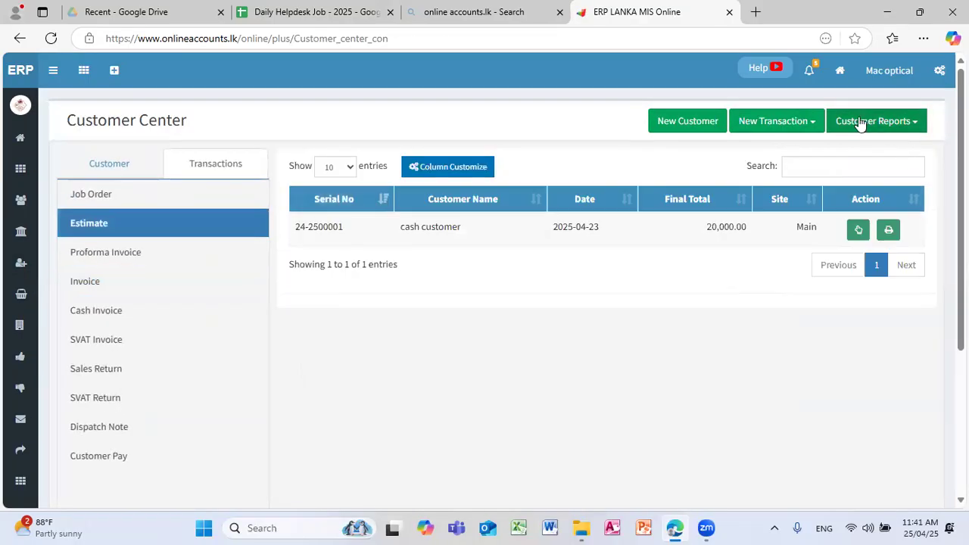
# Start a new invoice from the Customer Center and choose the customer found by searching for SA.
pyautogui.click(814, 129)
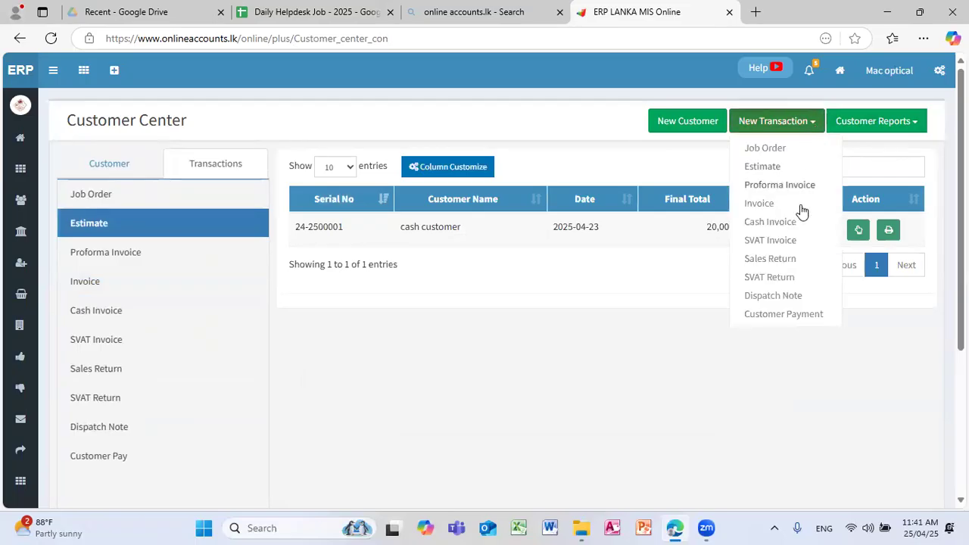
pyautogui.click(760, 203)
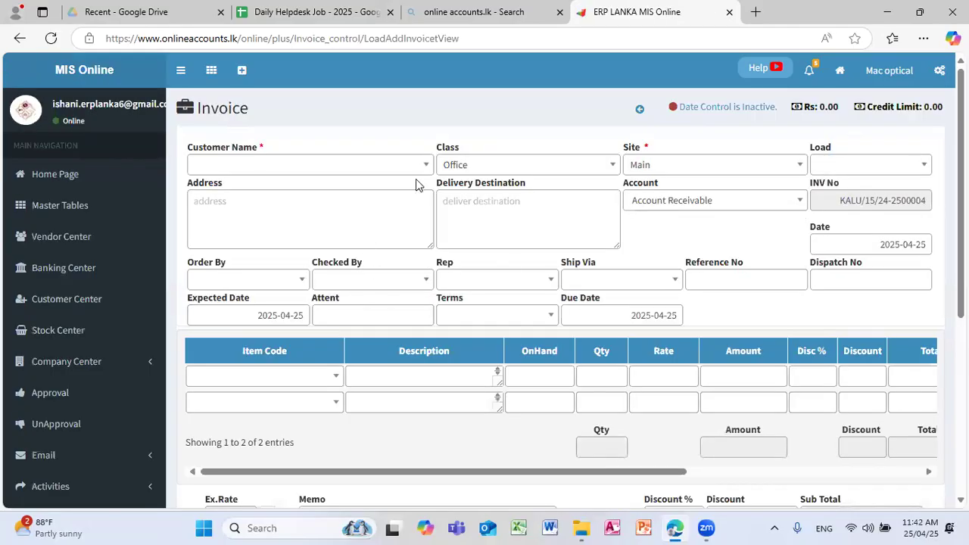
pyautogui.click(426, 166)
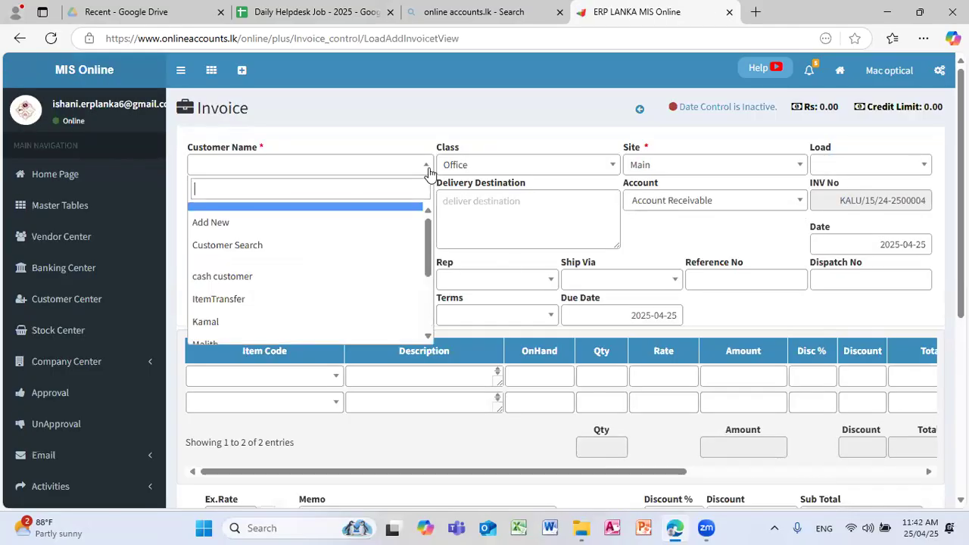
pyautogui.write('SA')
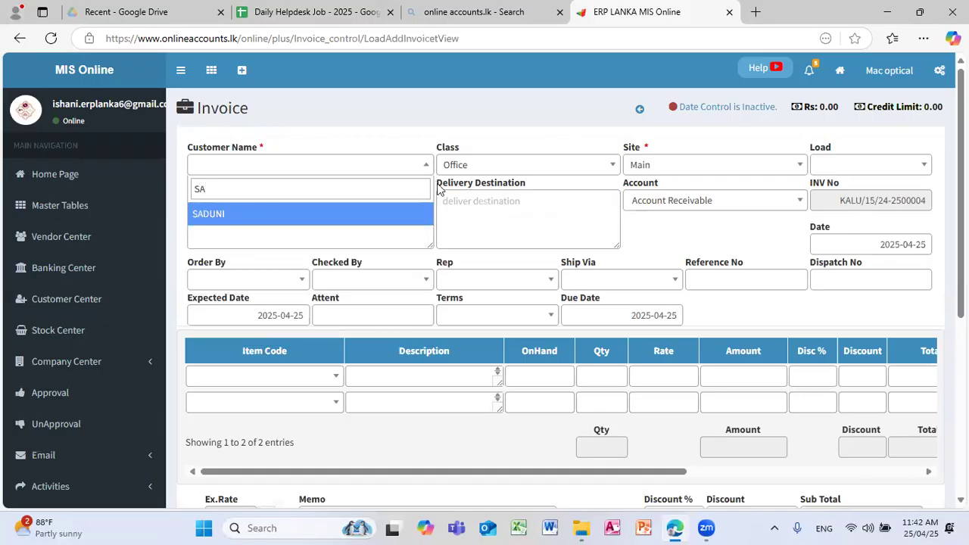
pyautogui.click(414, 215)
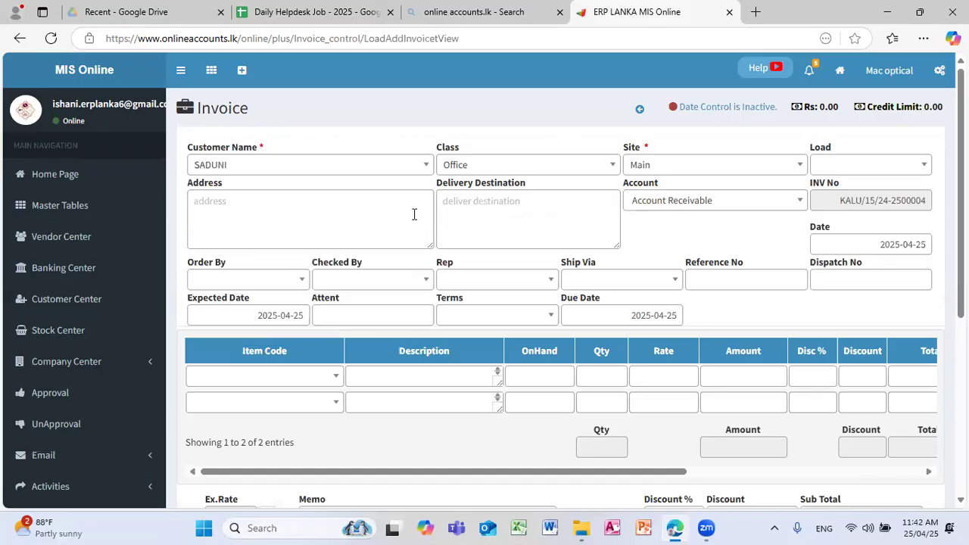
# Load the customer's 20,000.00 job order into the invoice and submit it with save and close.
pyautogui.click(916, 168)
pyautogui.click(899, 224)
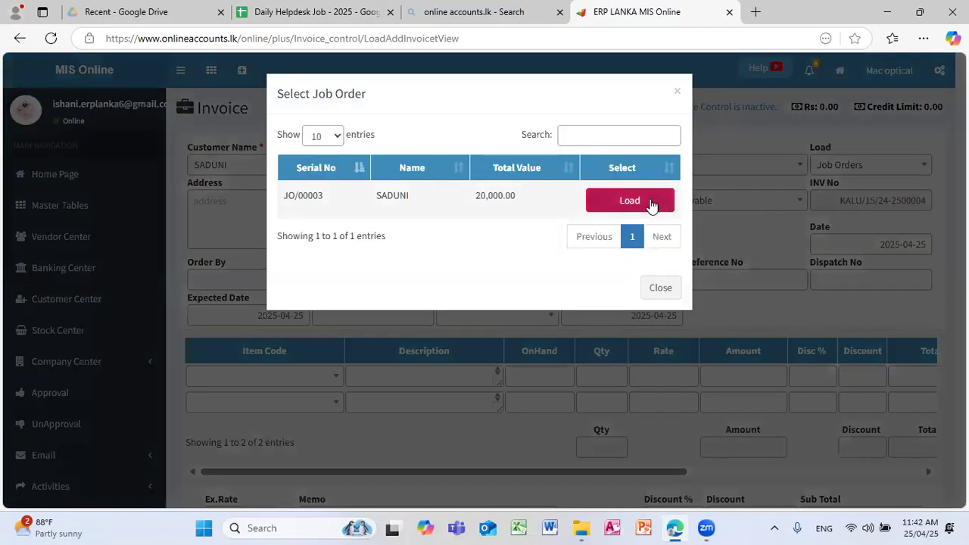
pyautogui.click(649, 199)
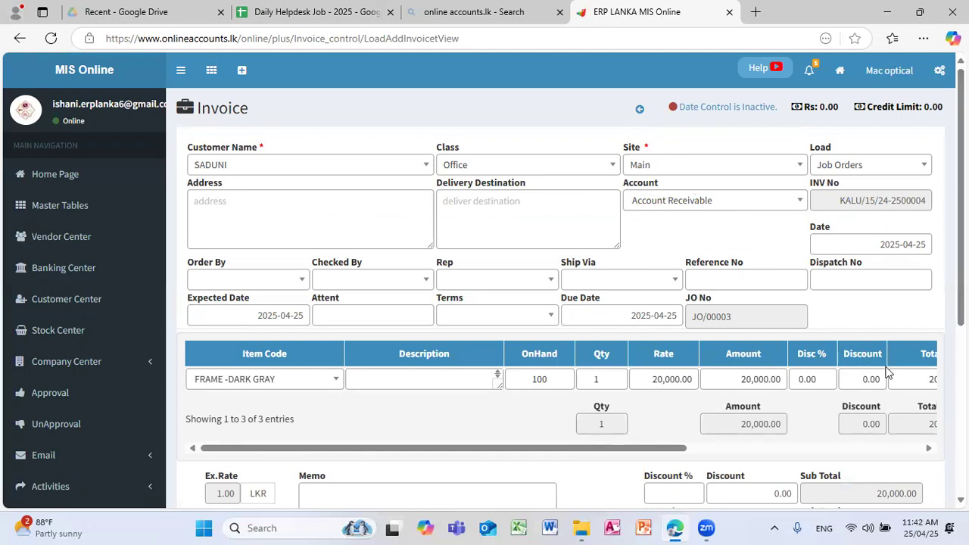
pyautogui.scroll(-5, 835, 434)
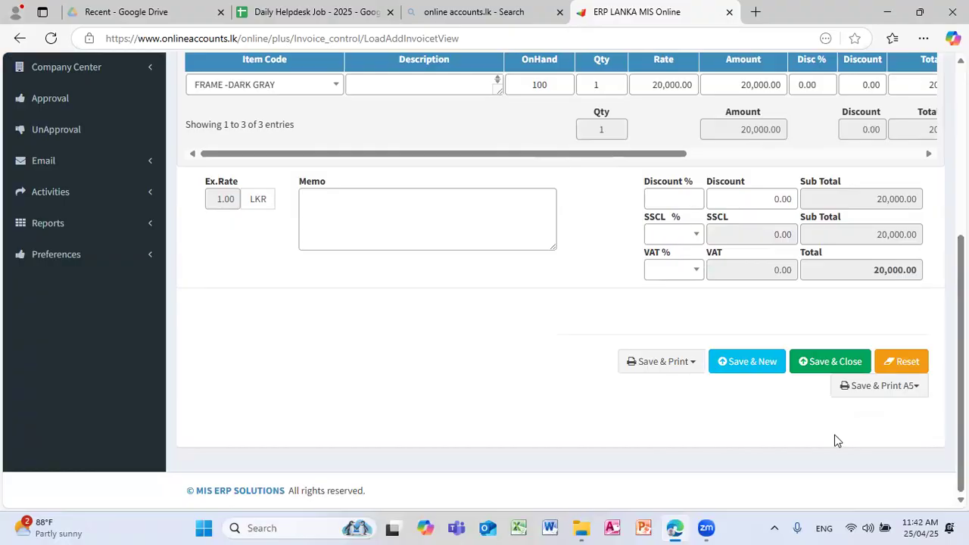
pyautogui.click(834, 373)
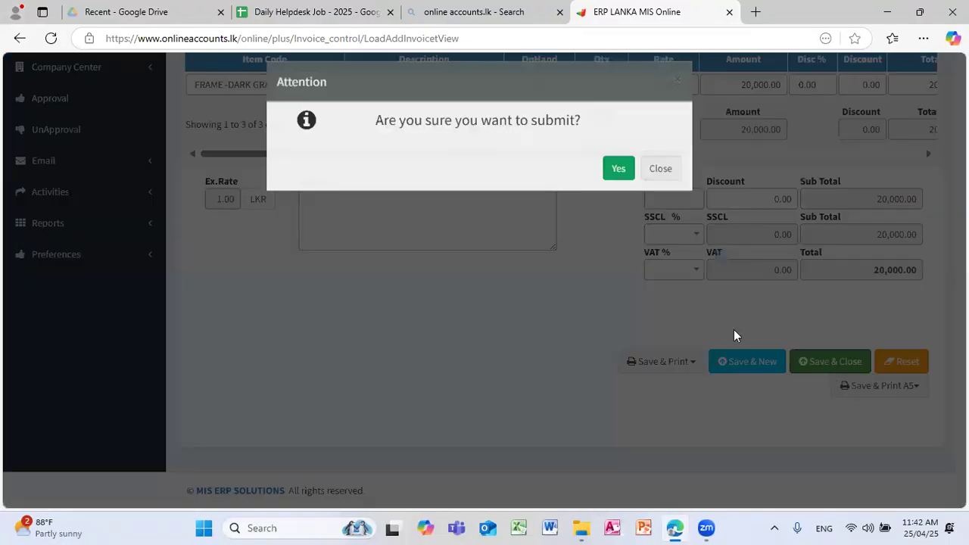
pyautogui.click(618, 182)
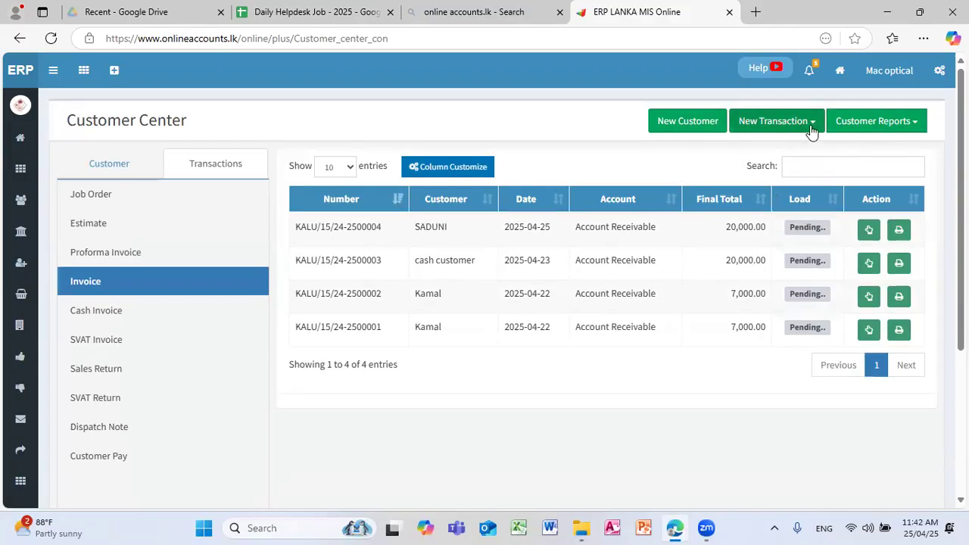
# Start a new customer payment from the Customer Center and choose the customer found by searching for SA.
pyautogui.click(811, 128)
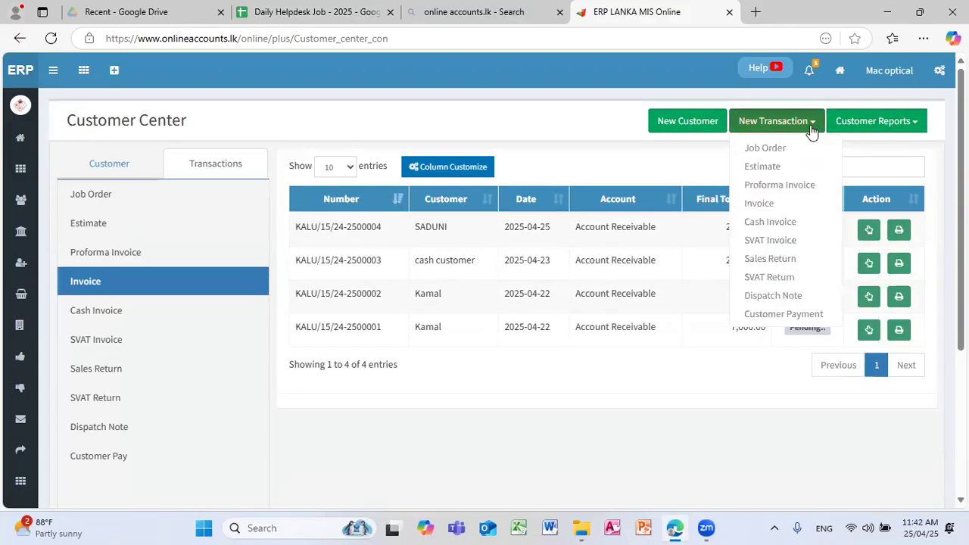
pyautogui.click(804, 315)
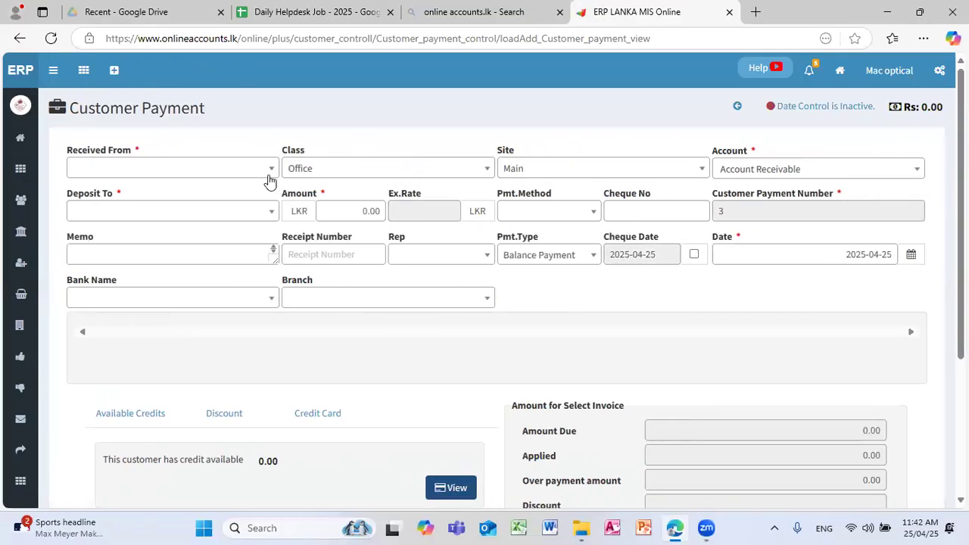
pyautogui.click(271, 170)
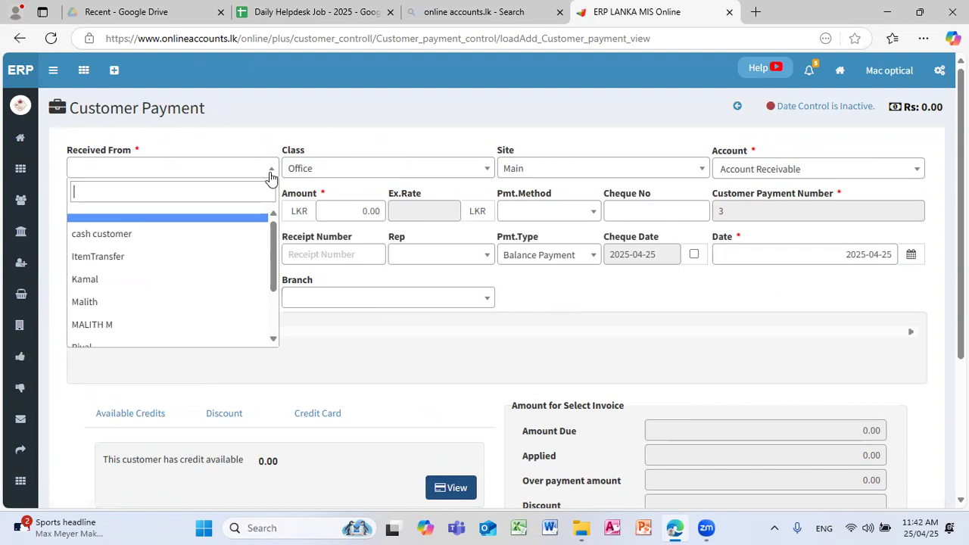
pyautogui.write('sa')
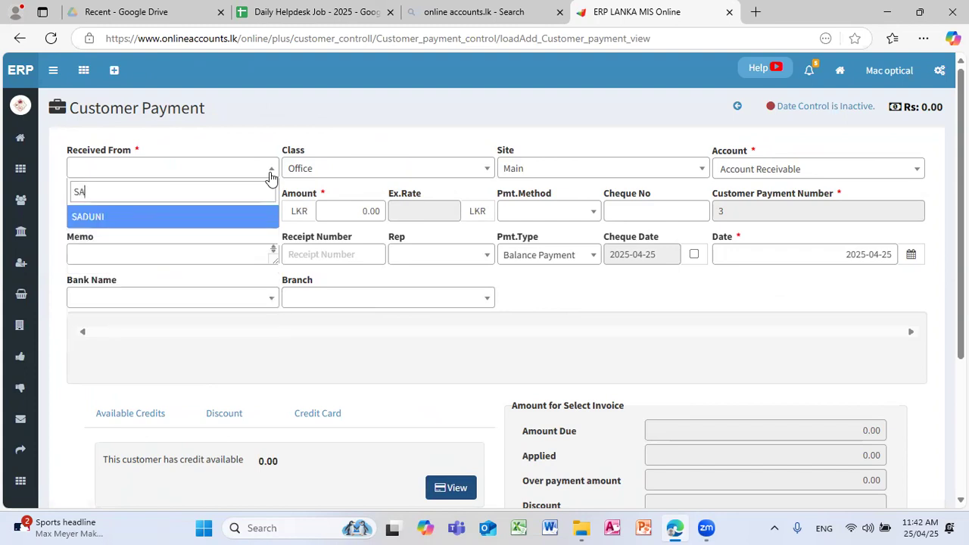
pyautogui.click(252, 218)
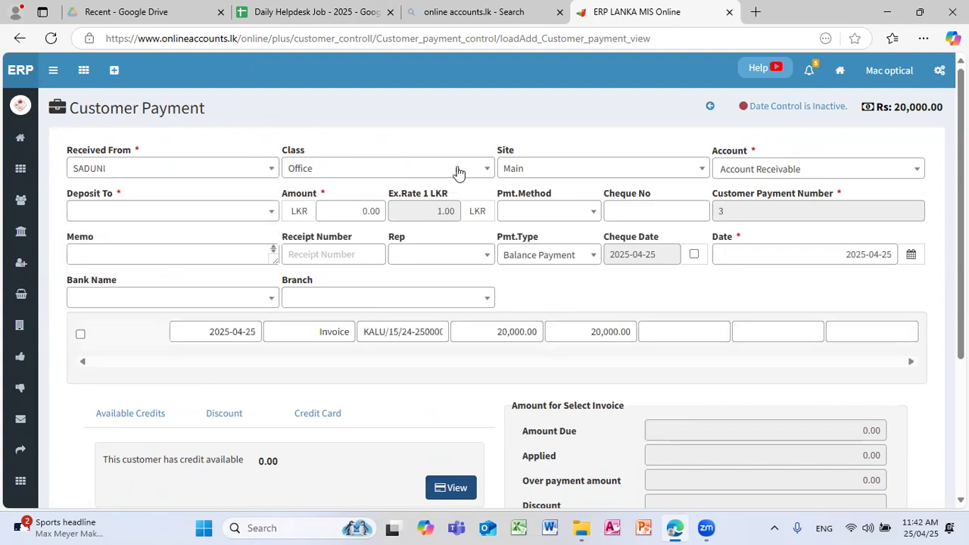
# Enter a payment amount of 1,000.00, apply it to the customer's 20,000.00 invoice, and try to save and close.
pyautogui.click(352, 218)
pyautogui.click(80, 336)
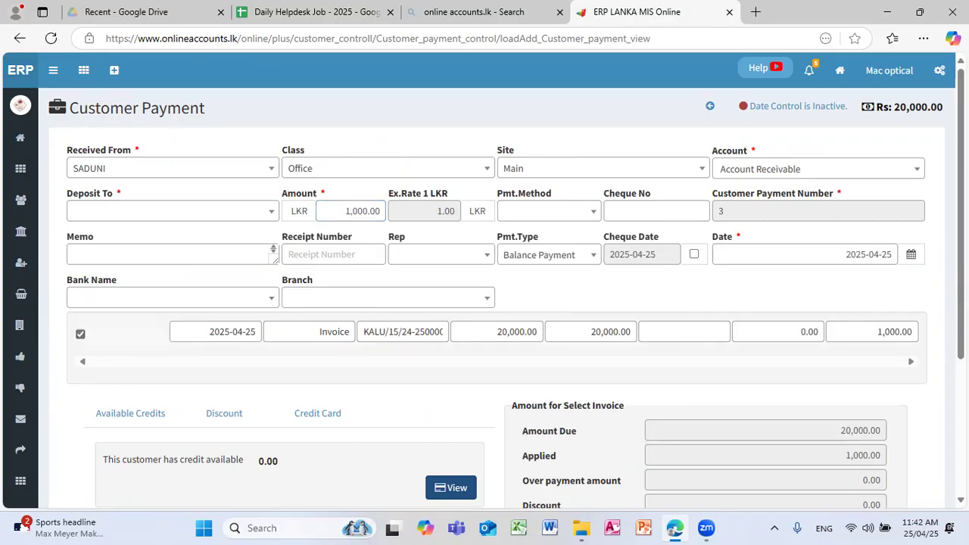
pyautogui.scroll(-3, 485, 303)
pyautogui.click(837, 444)
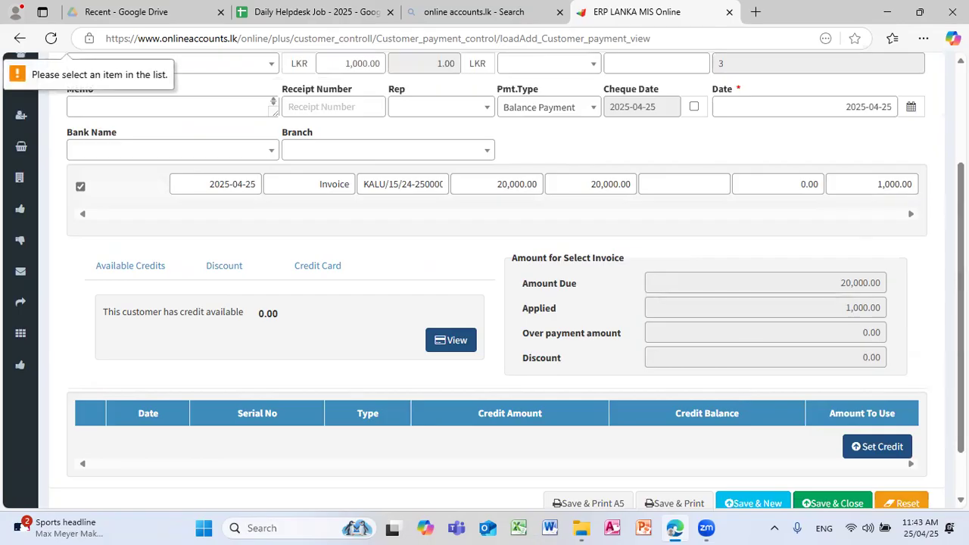
# Set the payment's deposit account to Cash in Hand and try to save and close it.
pyautogui.scroll(2, 295, 286)
pyautogui.click(265, 213)
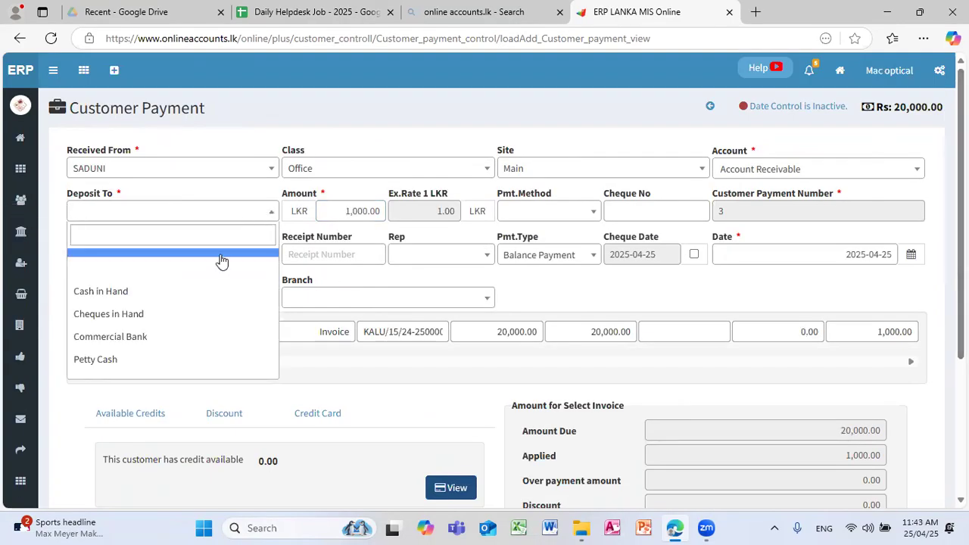
pyautogui.click(205, 292)
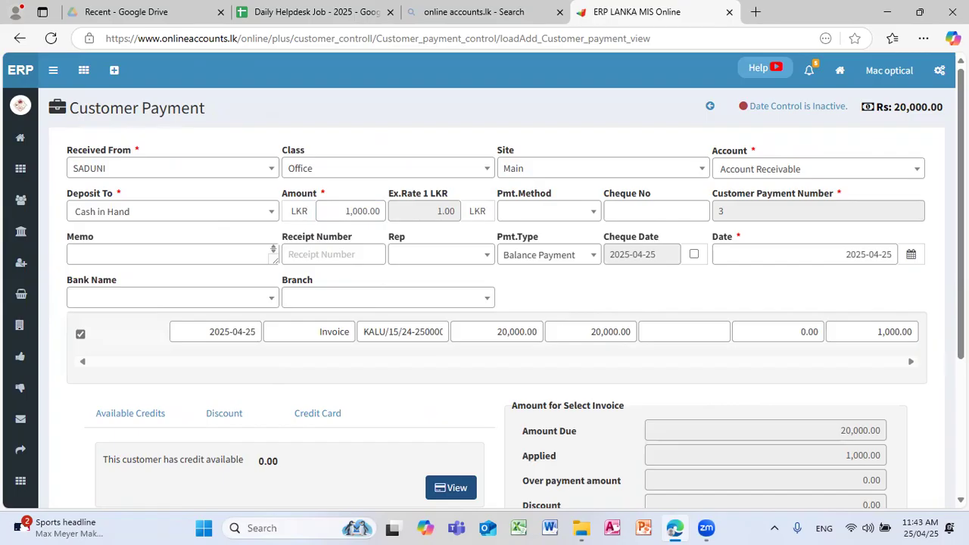
pyautogui.scroll(-5, 485, 303)
pyautogui.click(833, 443)
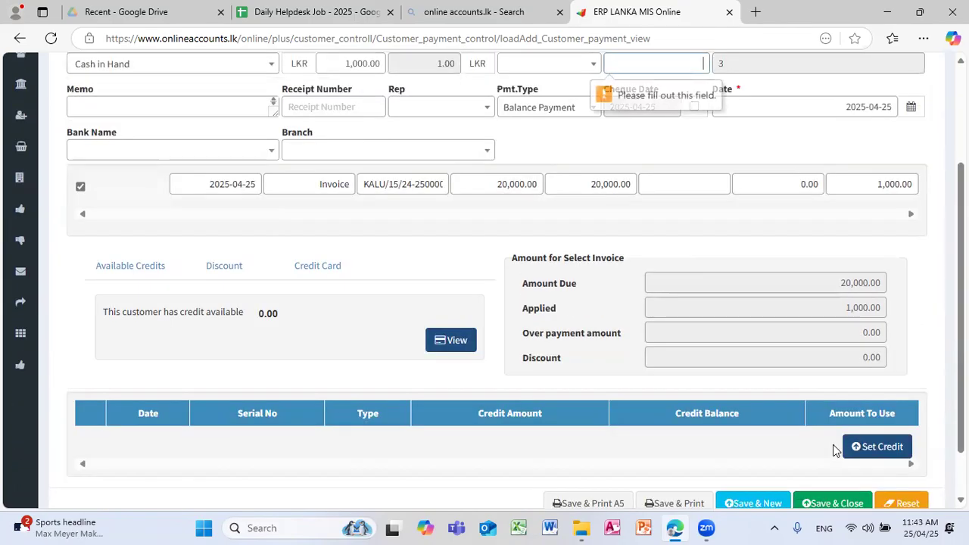
# Set the payment method to Cash and submit the customer payment with save and close.
pyautogui.scroll(2, 687, 212)
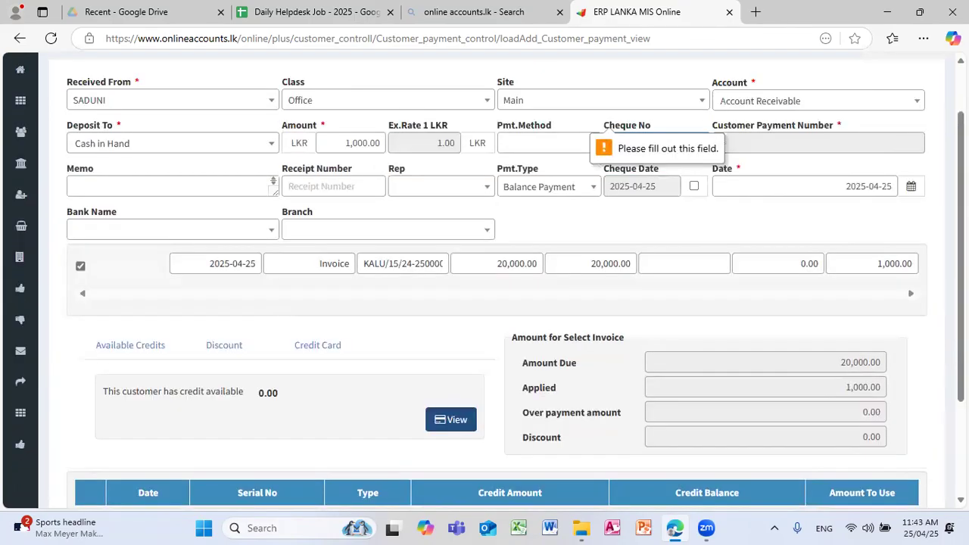
pyautogui.click(576, 219)
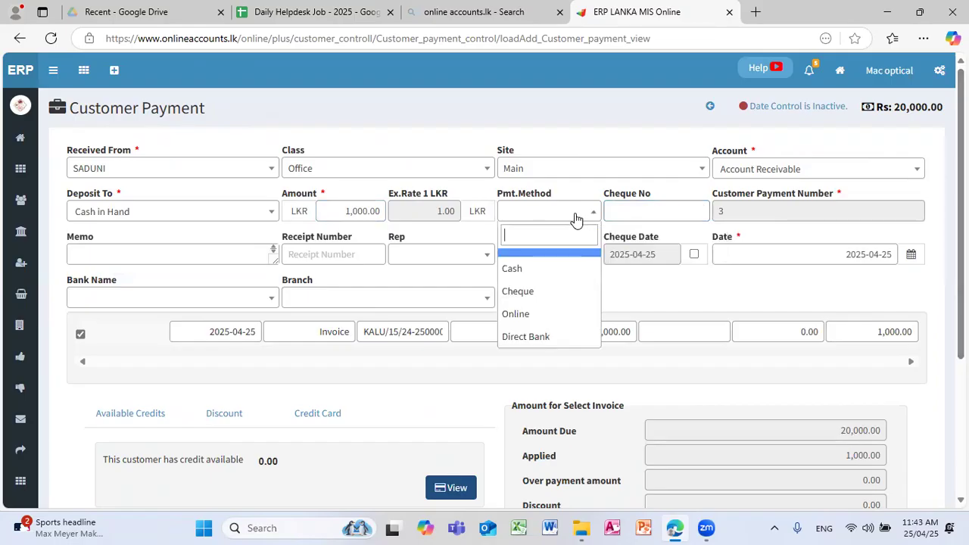
pyautogui.click(558, 269)
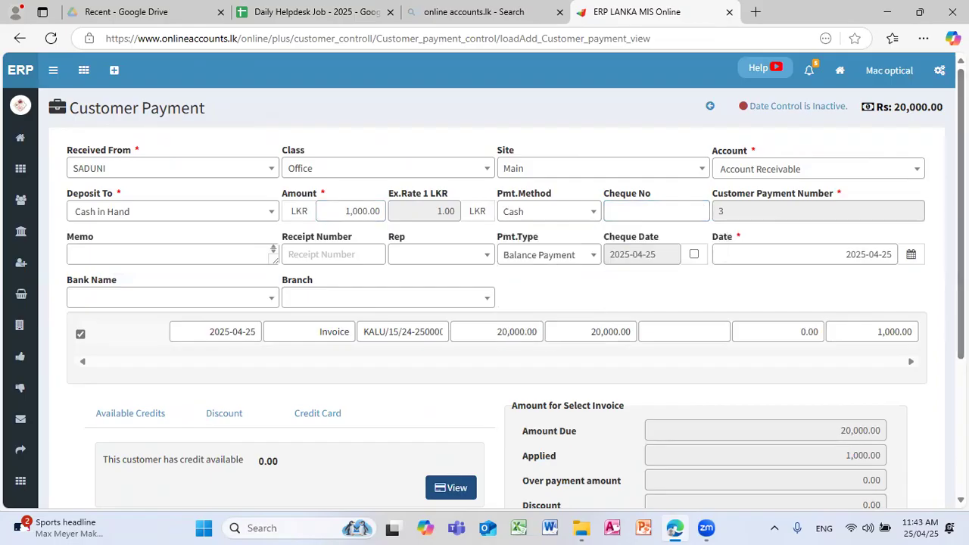
pyautogui.scroll(-3, 919, 378)
pyautogui.click(831, 444)
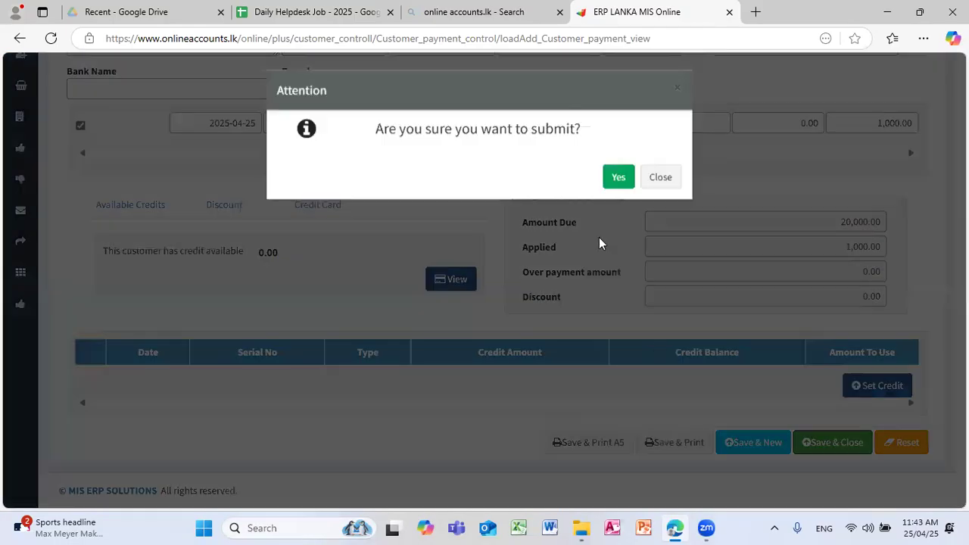
pyautogui.click(616, 182)
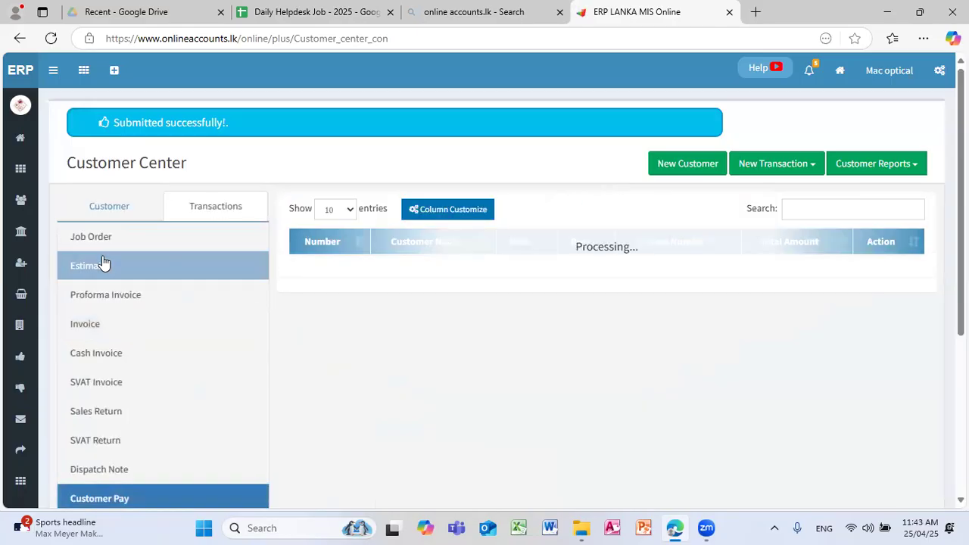
# Start a new Write Cheques transaction from the Banking Center and set its bank account to Cash in Hand.
pyautogui.click(21, 232)
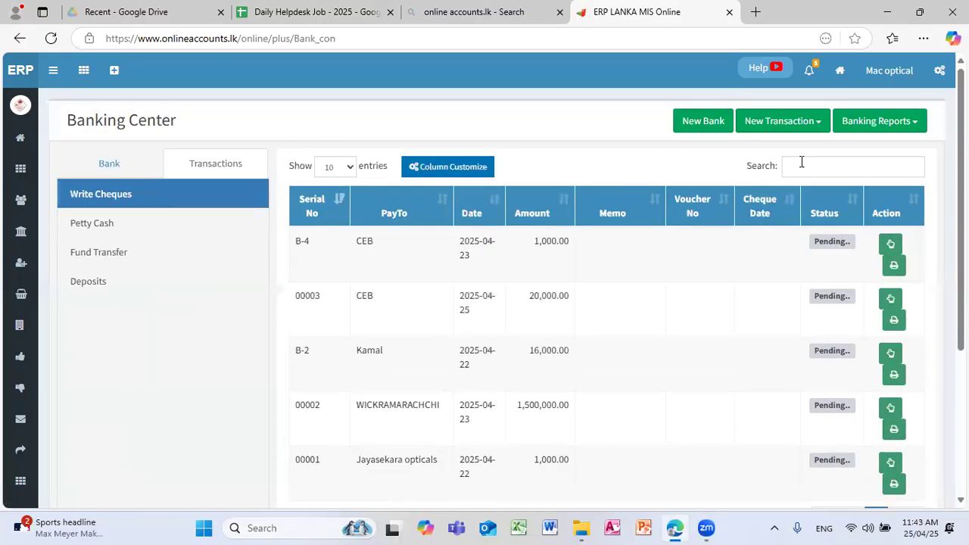
pyautogui.click(817, 124)
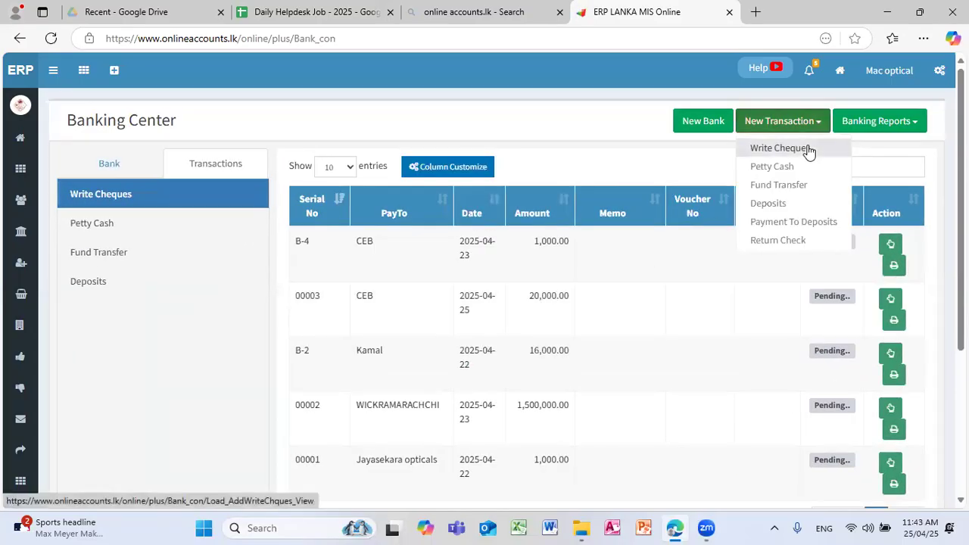
pyautogui.click(807, 149)
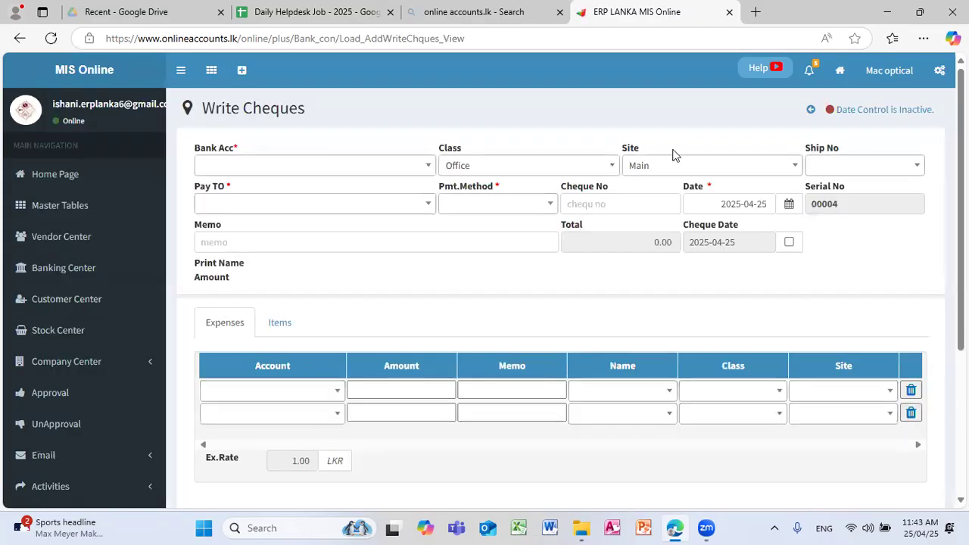
pyautogui.click(422, 170)
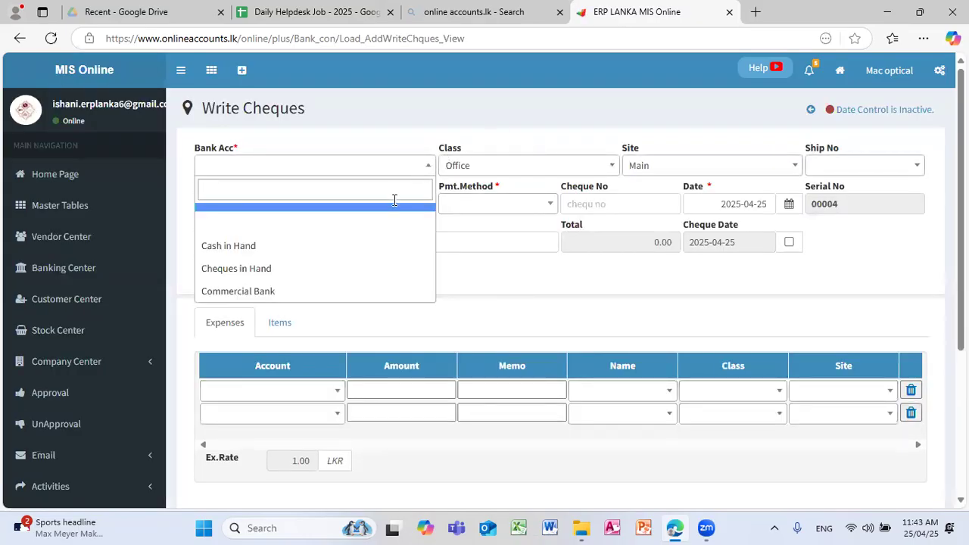
pyautogui.click(371, 266)
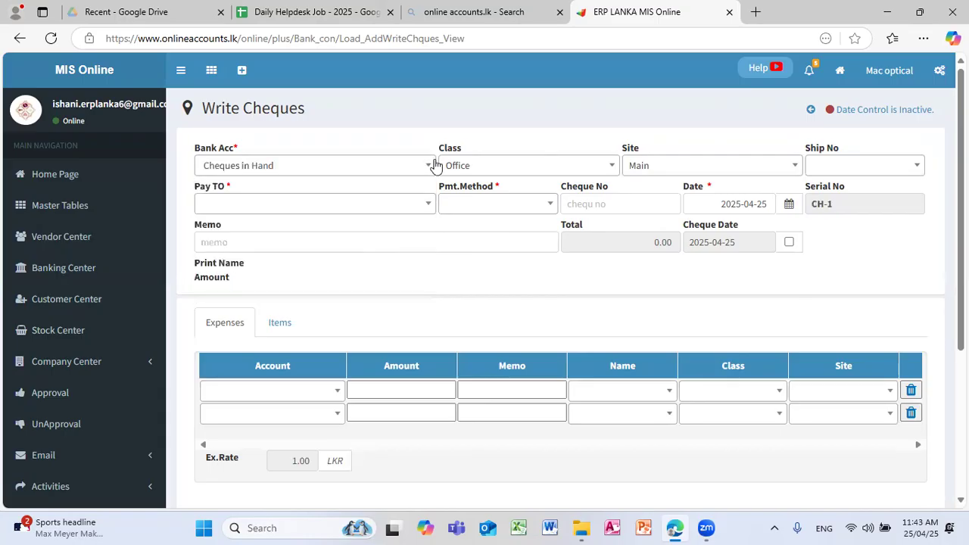
pyautogui.click(433, 165)
pyautogui.click(385, 248)
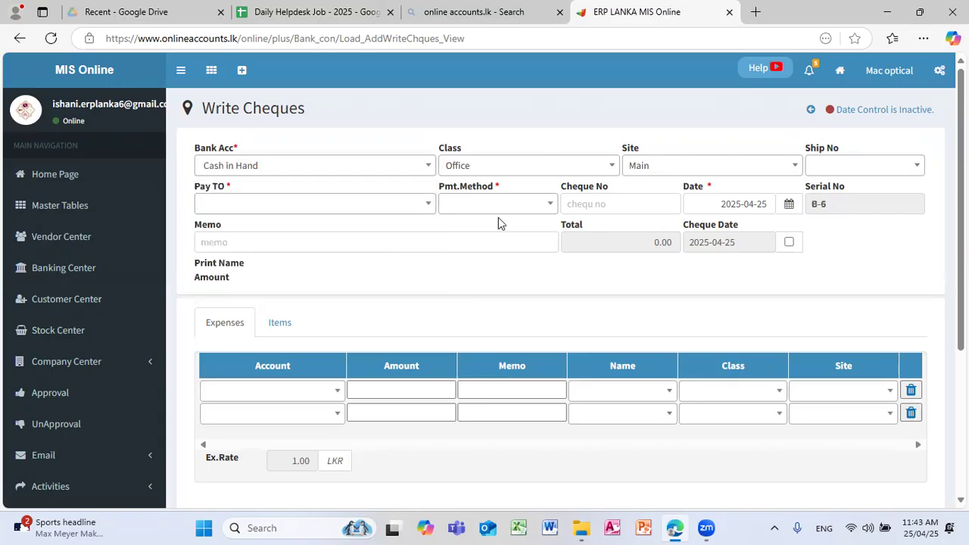
# Set the cheque's payment method to Cash and its payee to CEB.
pyautogui.click(551, 204)
pyautogui.click(521, 260)
pyautogui.click(429, 205)
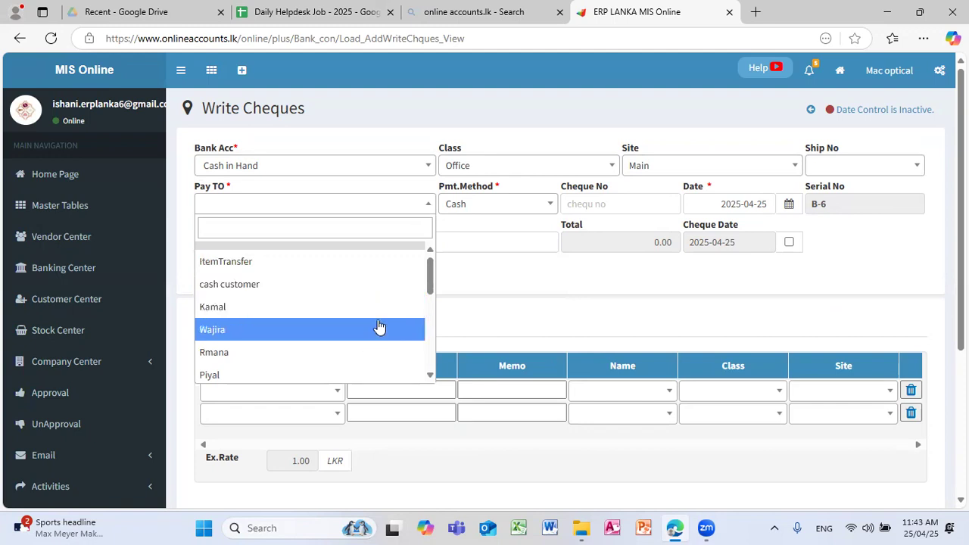
pyautogui.click(430, 303)
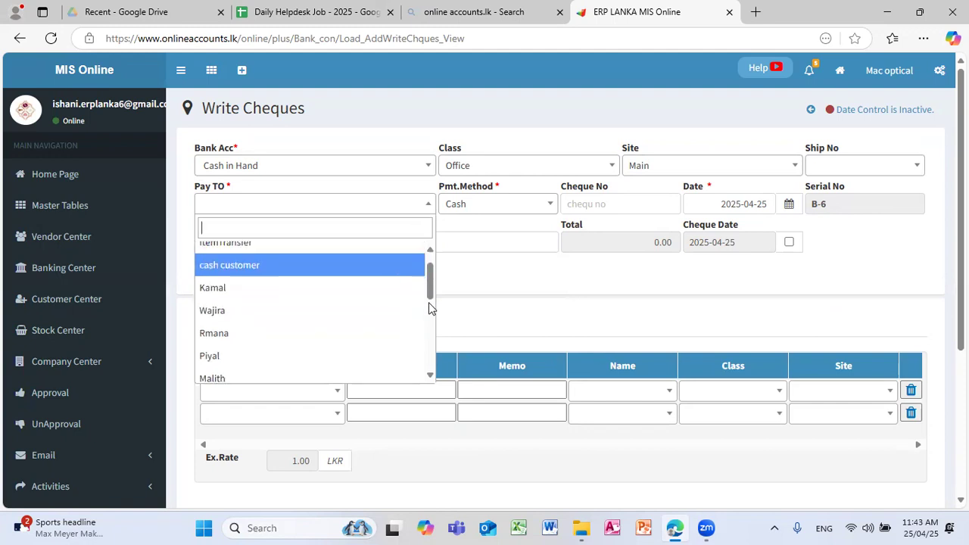
pyautogui.click(429, 342)
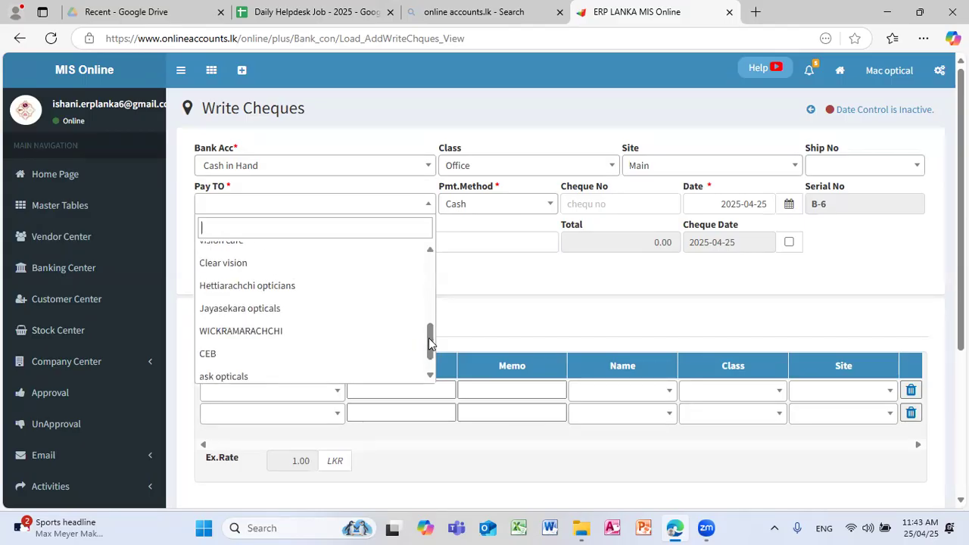
pyautogui.click(340, 356)
# Fill the first expense line with the Electricity Expense account and an amount of 1,000.00.
pyautogui.click(337, 393)
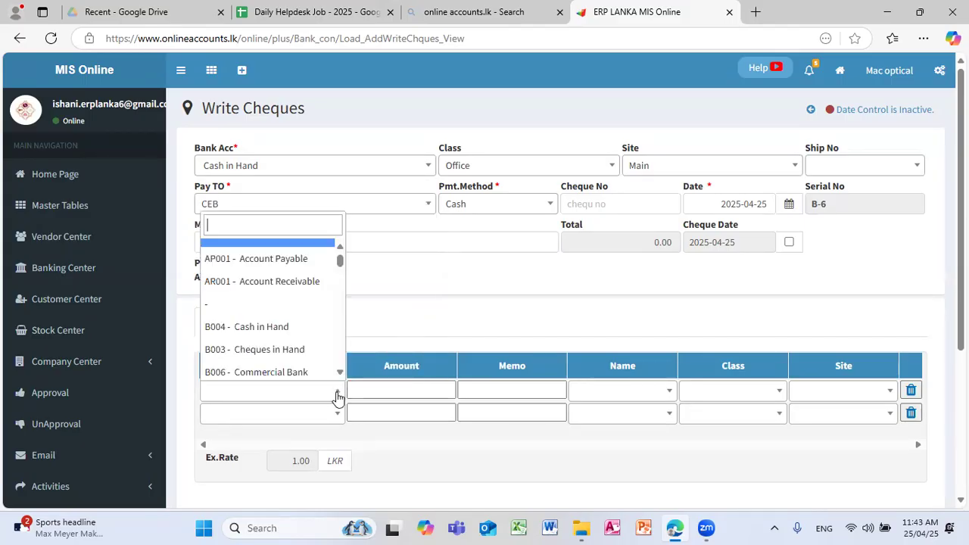
pyautogui.write('EL')
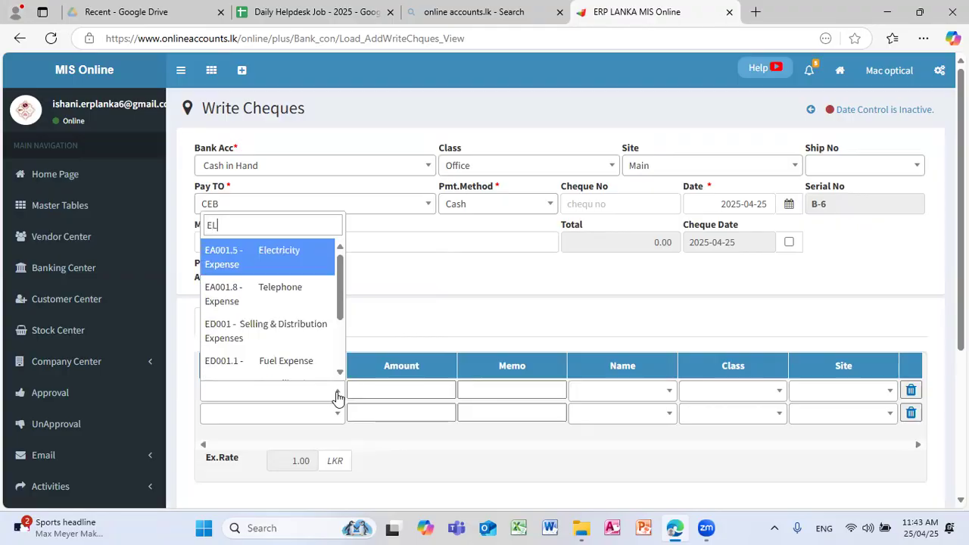
pyautogui.click(312, 267)
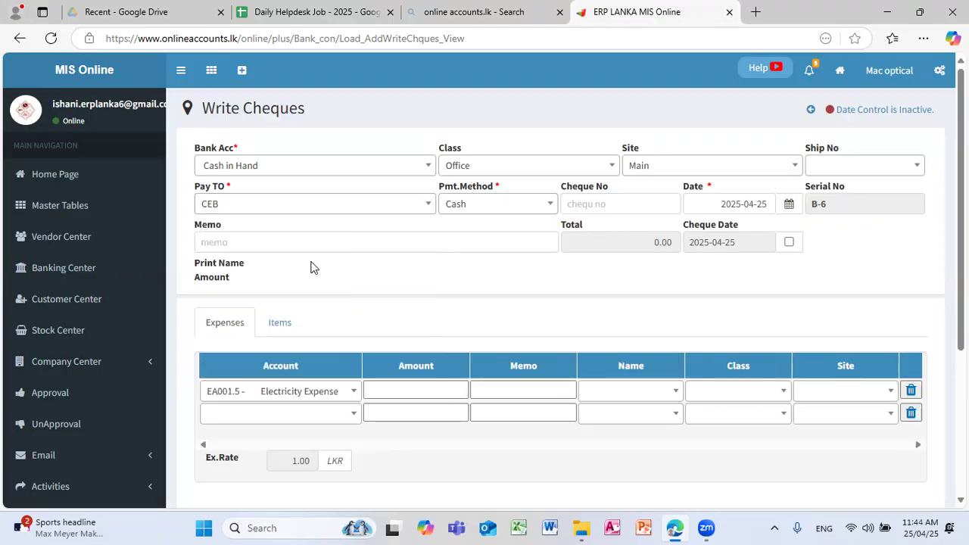
pyautogui.click(434, 395)
pyautogui.write('1000')
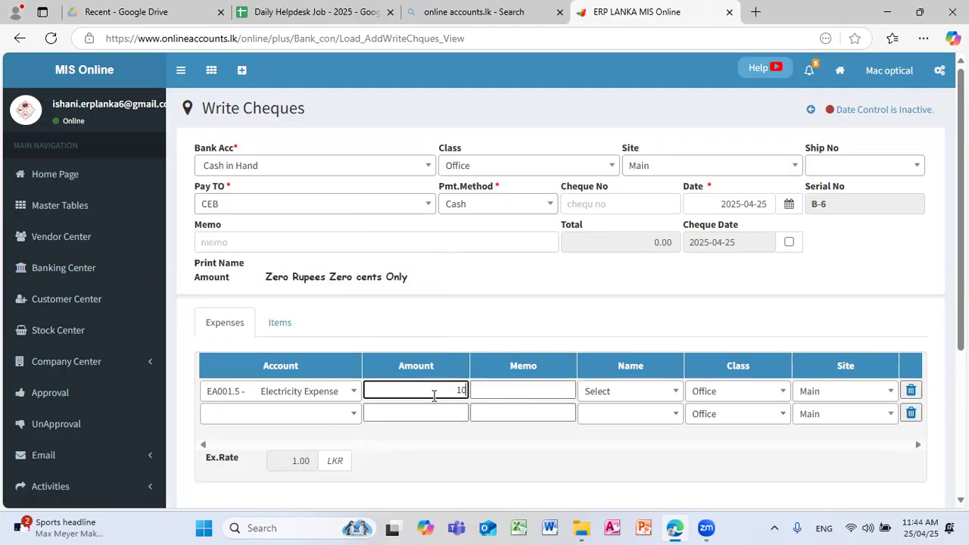
# Set the name on the Electricity Expense line to CEB.
pyautogui.click(655, 399)
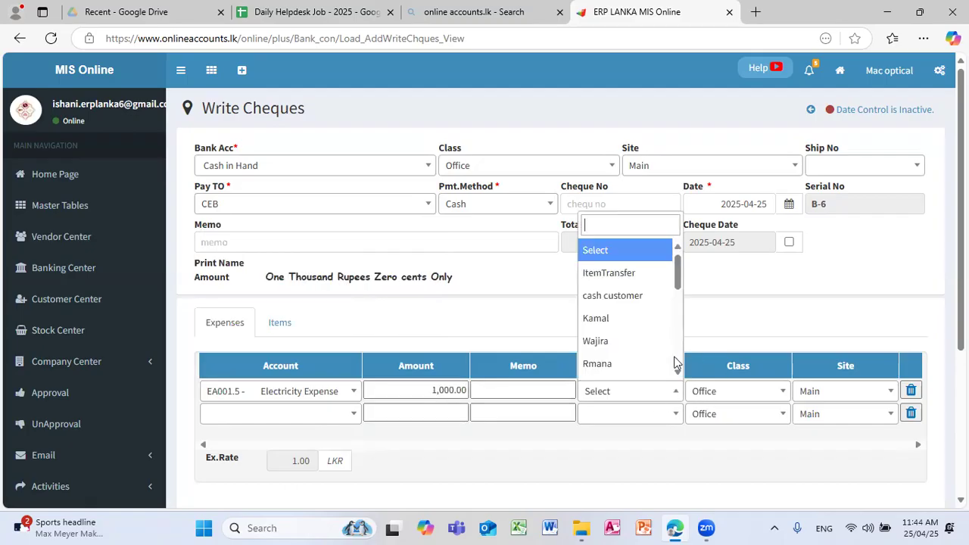
pyautogui.scroll(-5, 676, 363)
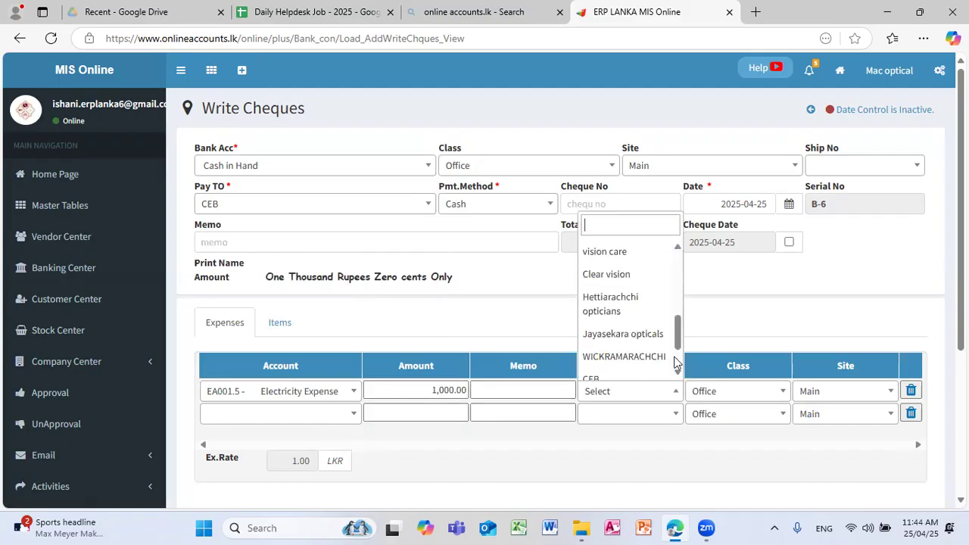
pyautogui.click(627, 391)
pyautogui.click(673, 396)
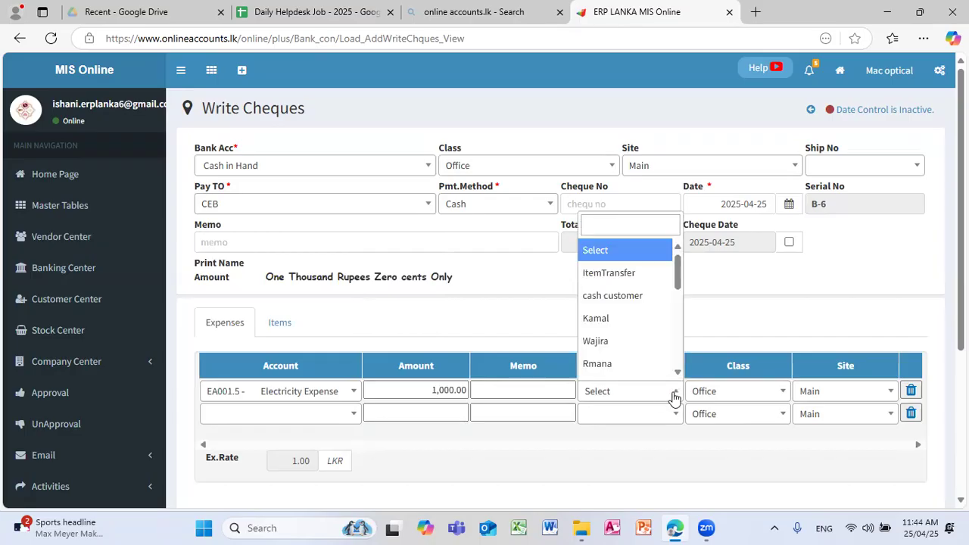
pyautogui.scroll(-3, 680, 361)
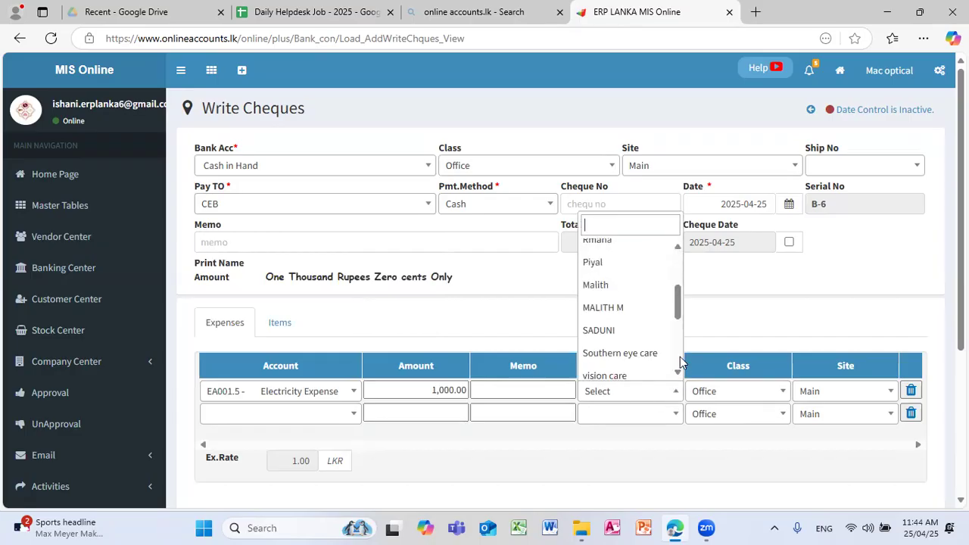
pyautogui.scroll(-5, 680, 356)
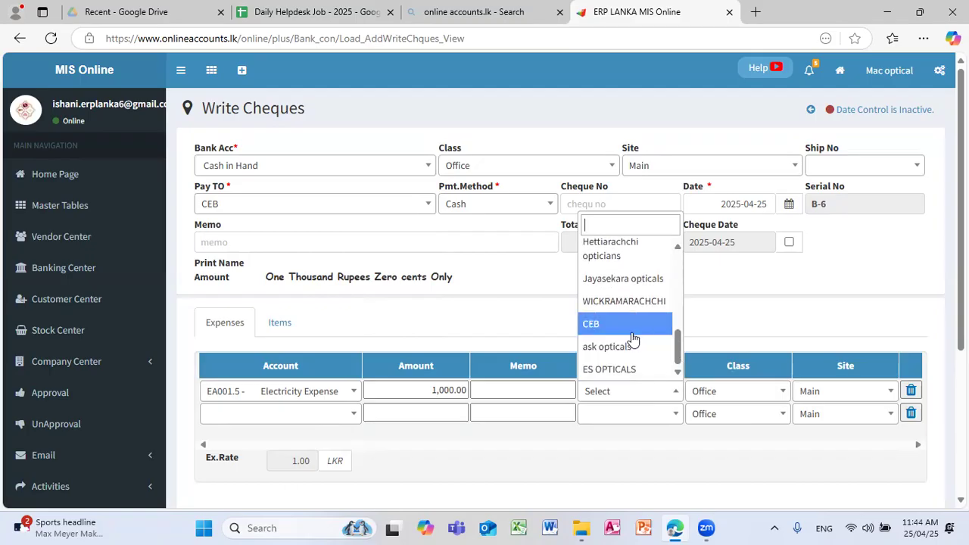
pyautogui.click(629, 331)
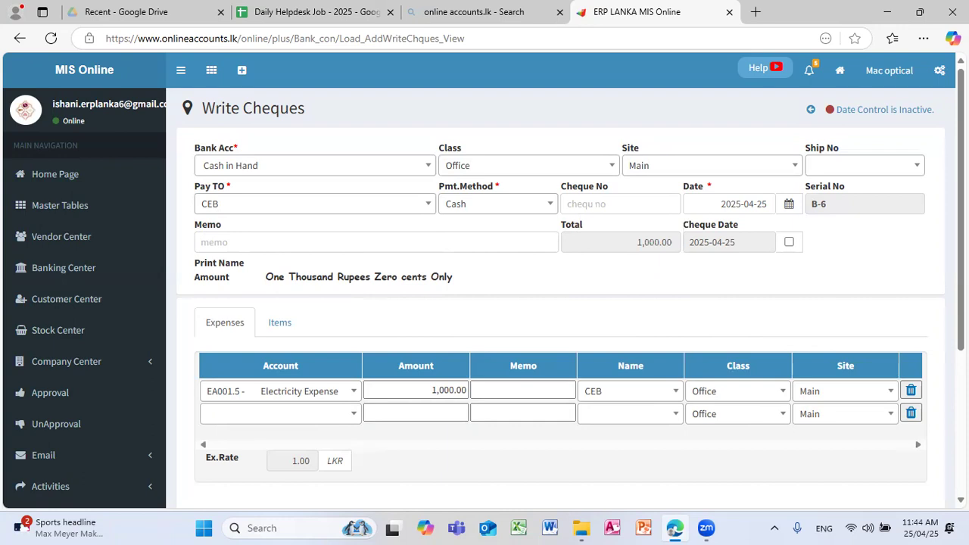
pyautogui.scroll(-3, 902, 362)
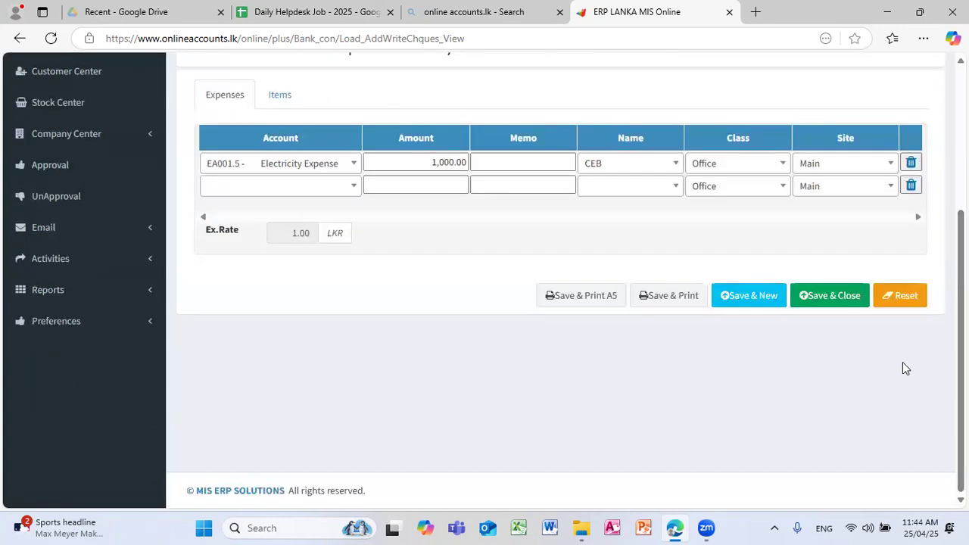
# Save and close the CEB electricity cheque, confirming its submission.
pyautogui.click(839, 296)
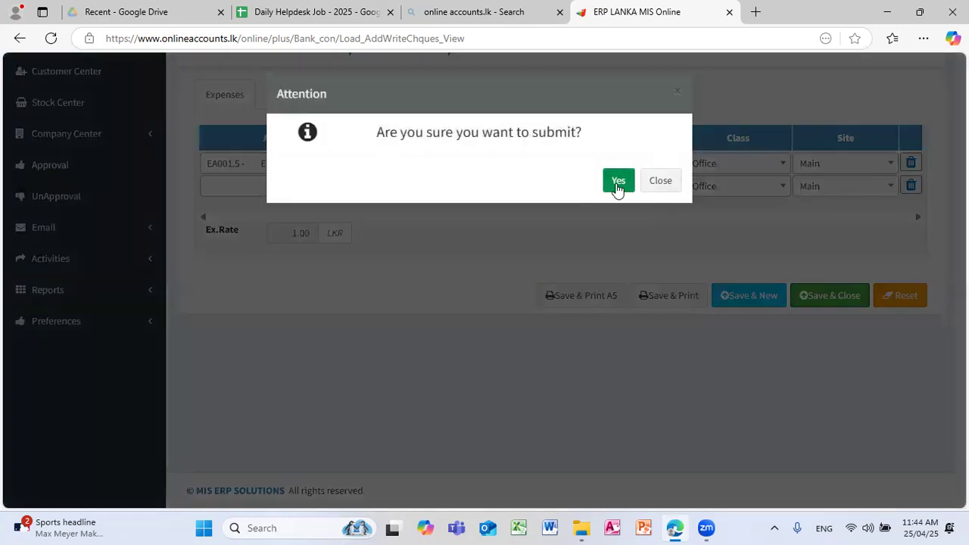
pyautogui.click(617, 186)
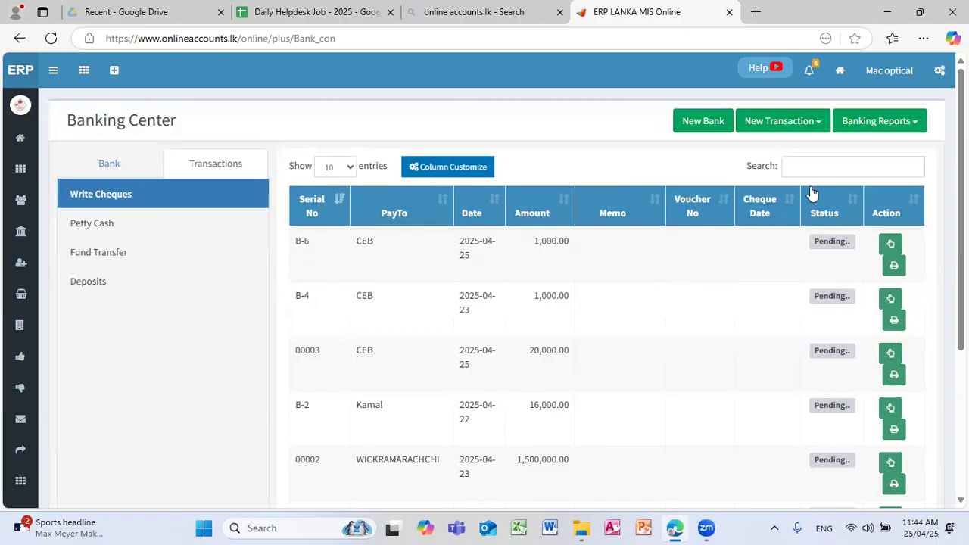
# Start a new Inventory Transfer from the Stock Center, moving stock from the Main site to Nugegoda.
pyautogui.click(20, 302)
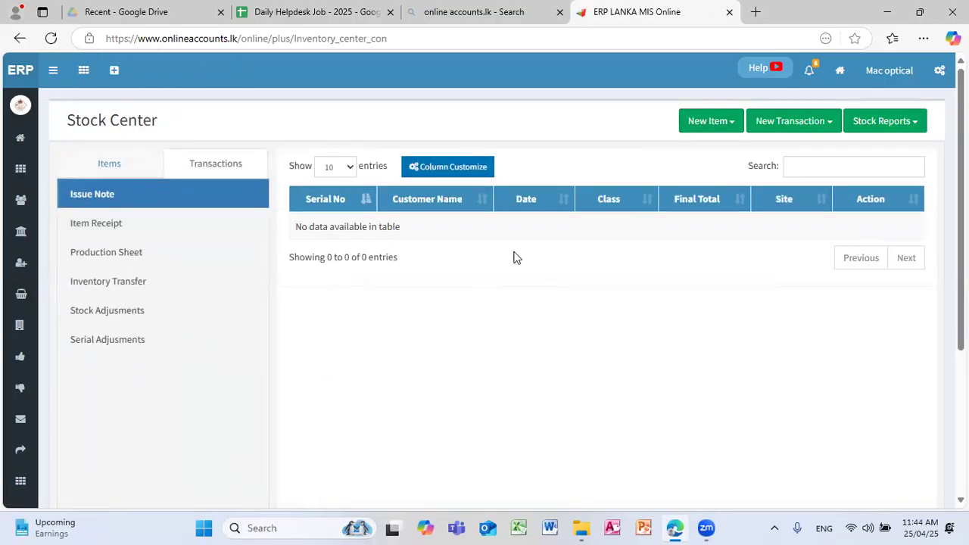
pyautogui.click(824, 129)
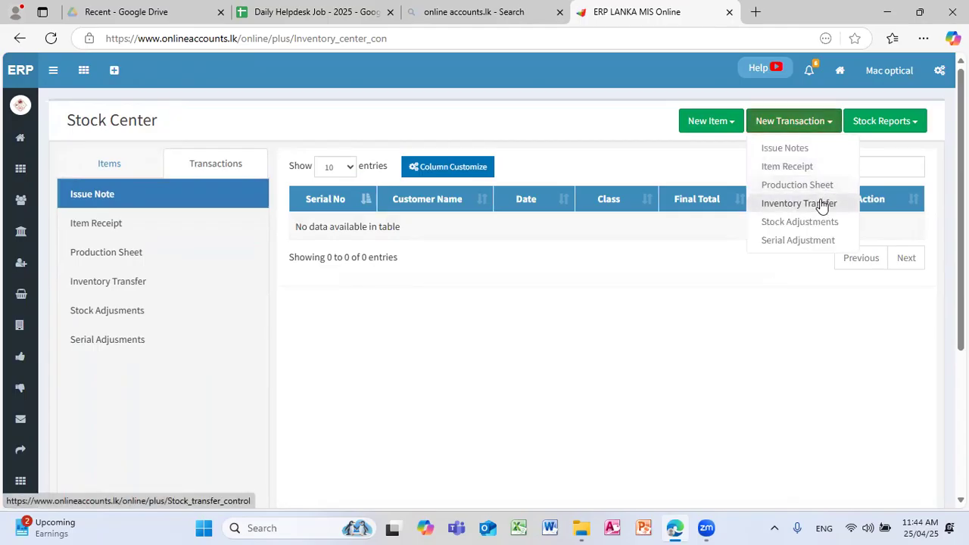
pyautogui.click(822, 203)
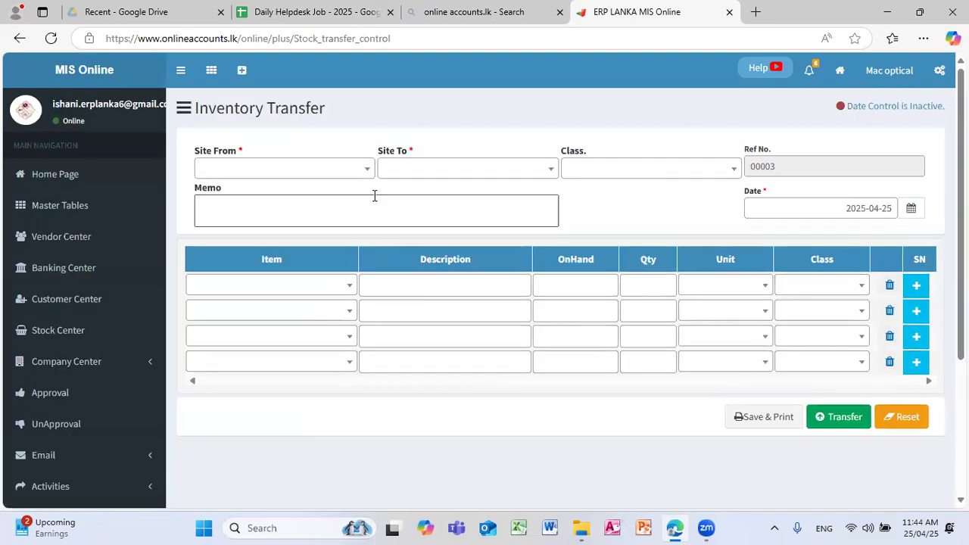
pyautogui.click(360, 177)
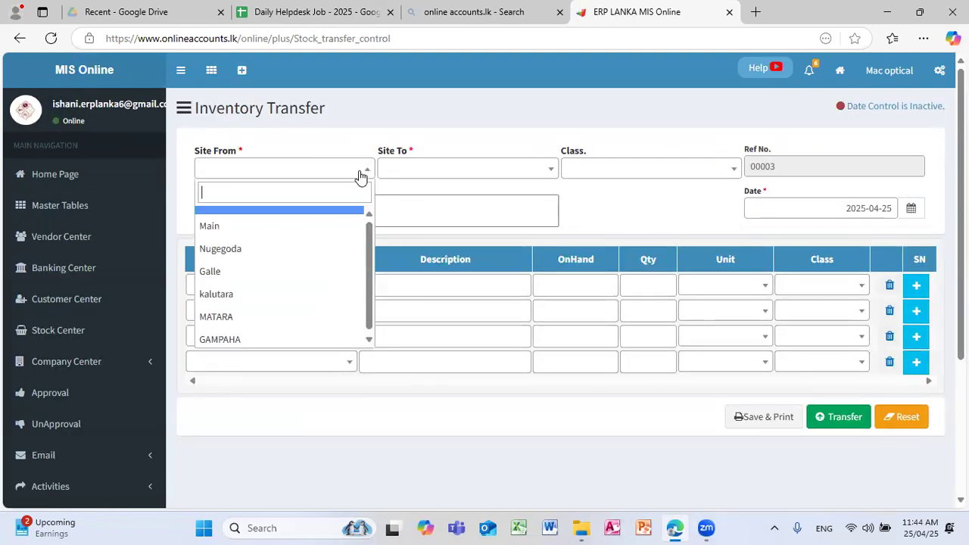
pyautogui.click(340, 225)
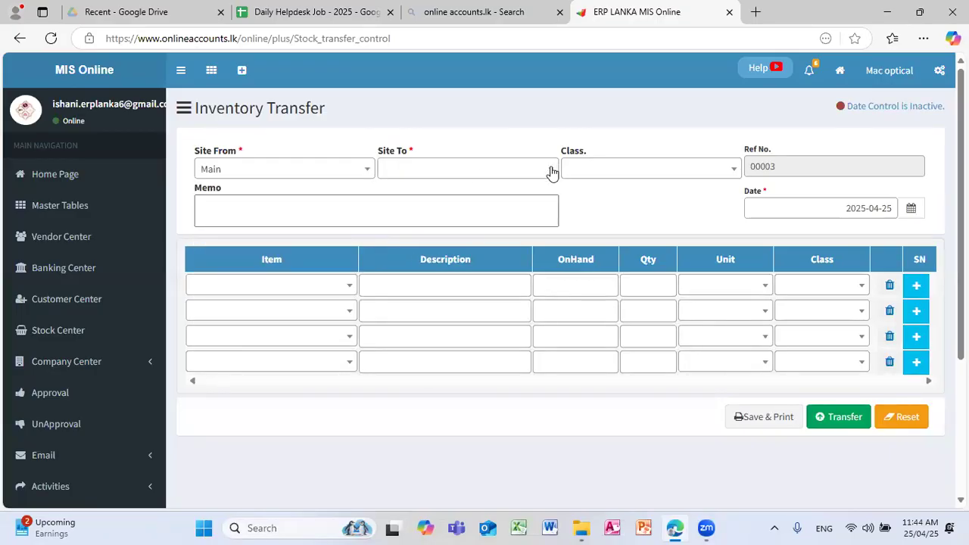
pyautogui.click(551, 172)
pyautogui.click(517, 248)
# Add DARK BLACK FRAME with a quantity of 10 as the first transfer line and submit the transfer.
pyautogui.click(347, 285)
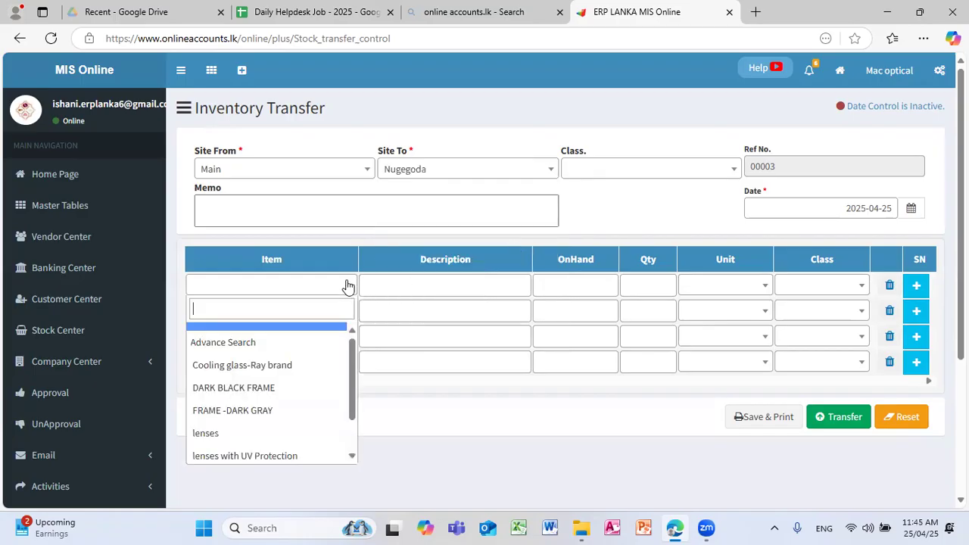
pyautogui.click(317, 394)
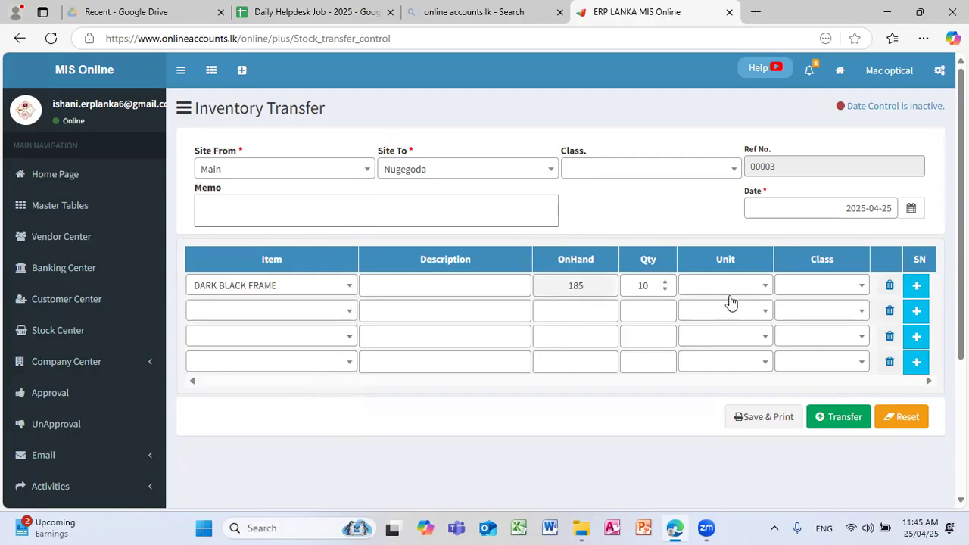
pyautogui.click(857, 418)
pyautogui.click(618, 182)
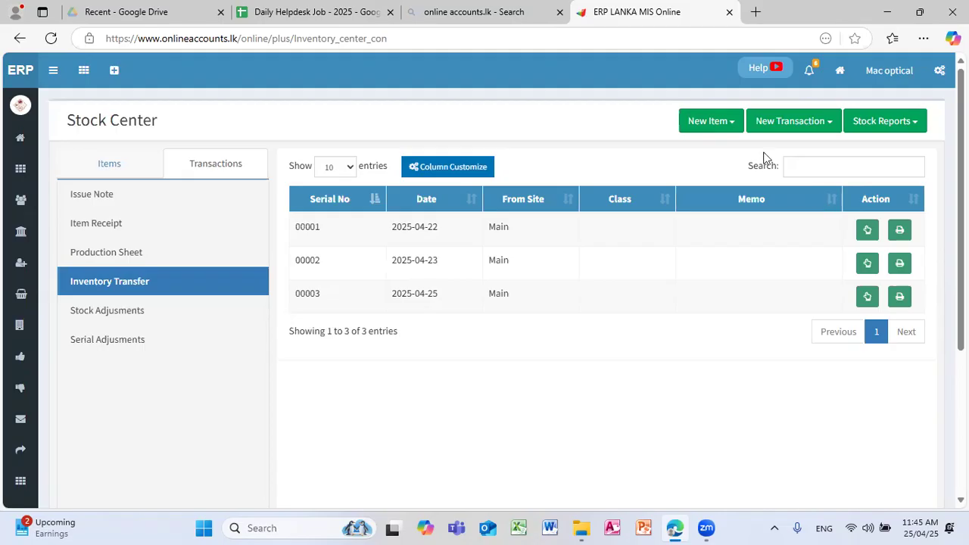
# Start a new Stock Adjustment from the Stock Center and set its account to Inventory Assets.
pyautogui.click(830, 125)
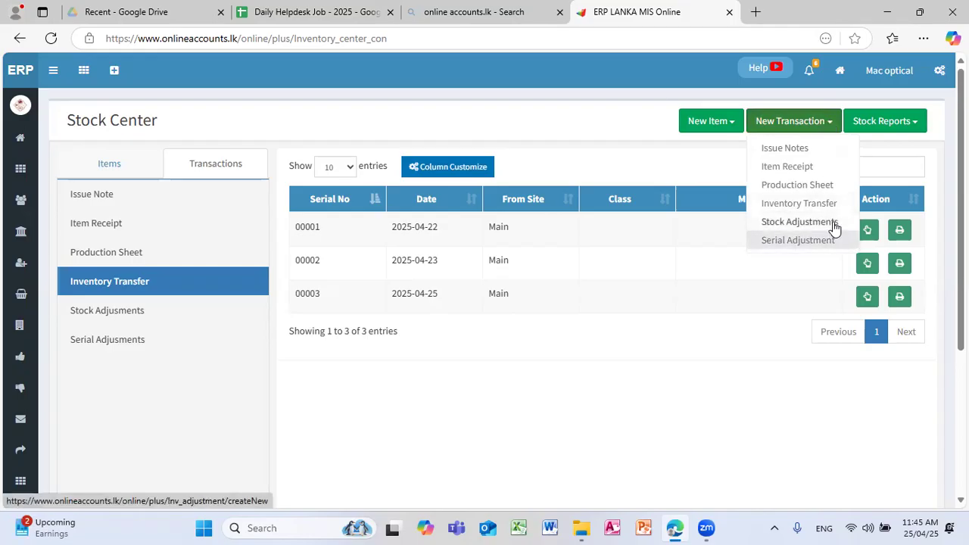
pyautogui.click(800, 222)
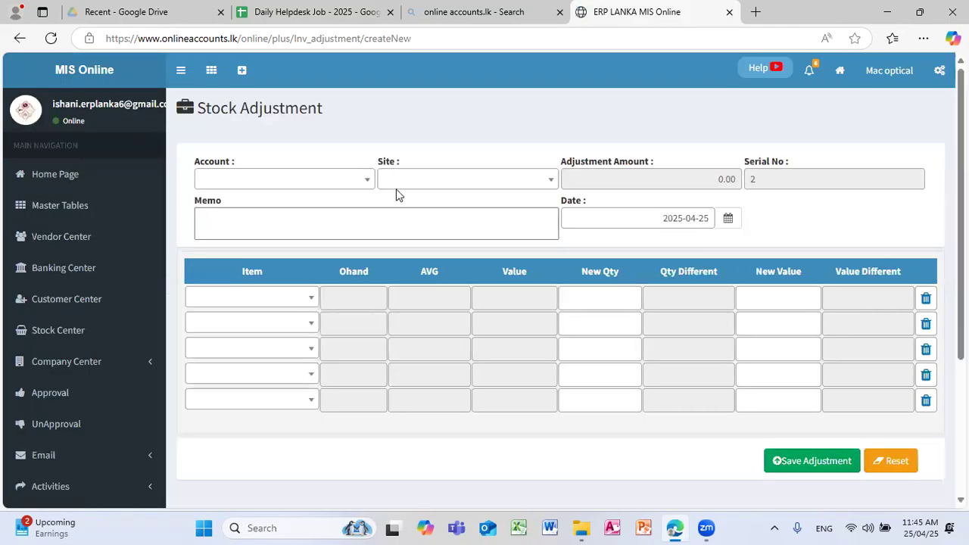
pyautogui.click(367, 182)
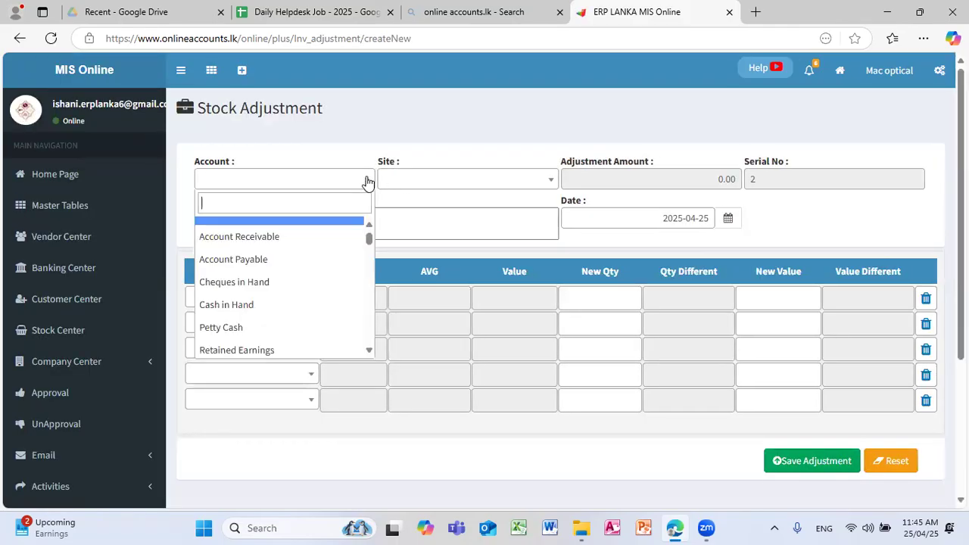
pyautogui.write('S')
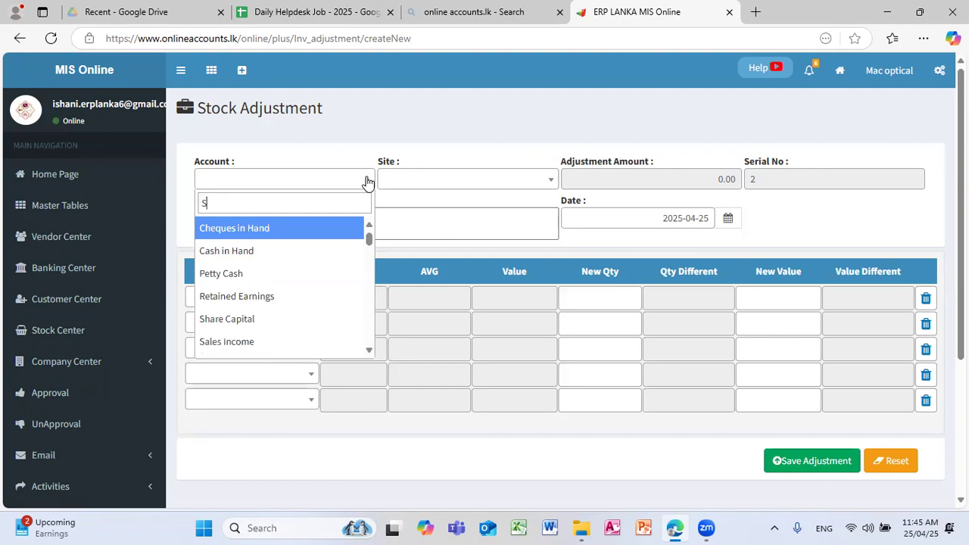
pyautogui.write('T')
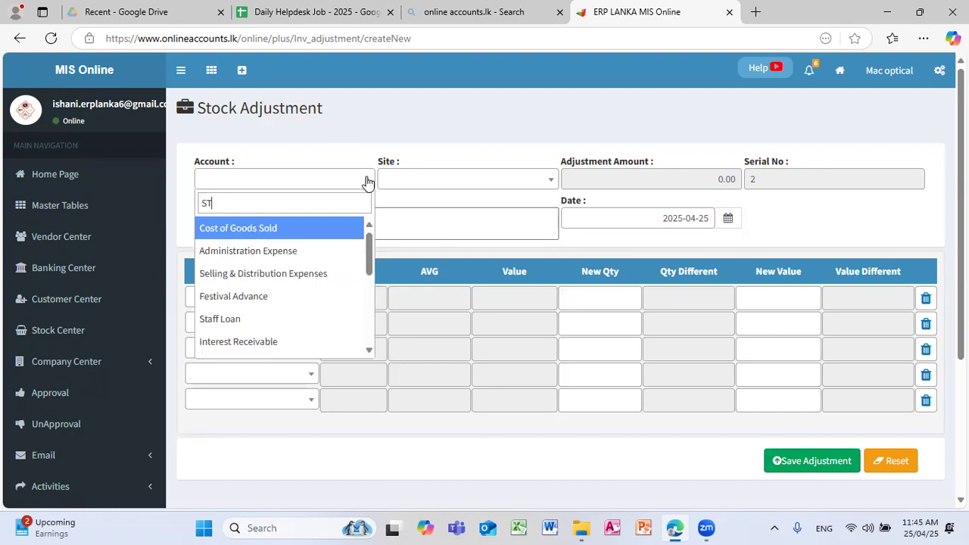
pyautogui.write('O')
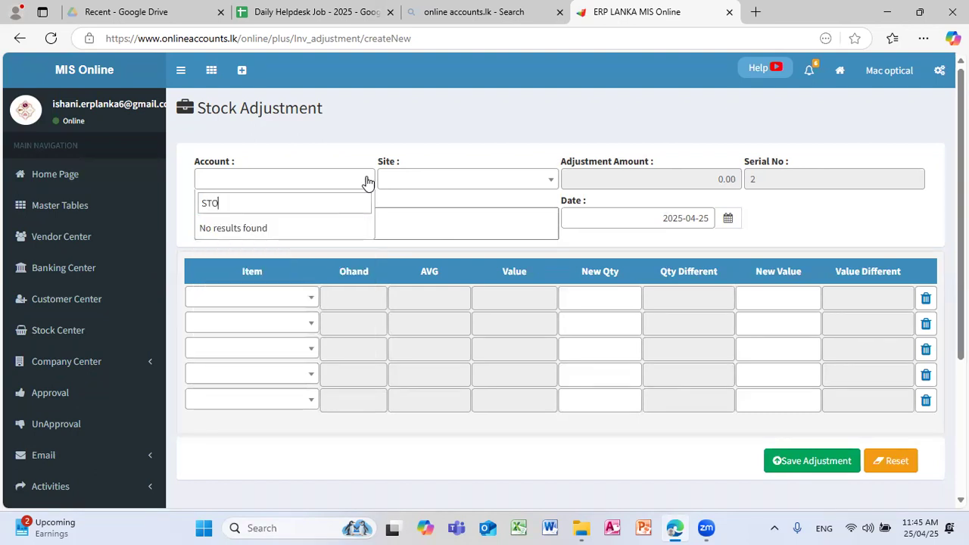
pyautogui.press('BackSpace')
pyautogui.press('BackSpace')
pyautogui.press('BackSpace')
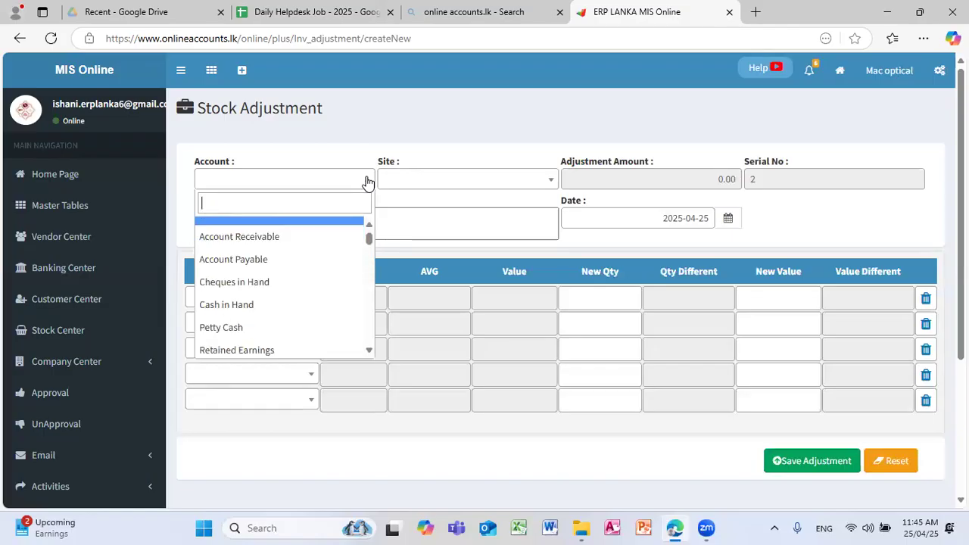
pyautogui.write('IN')
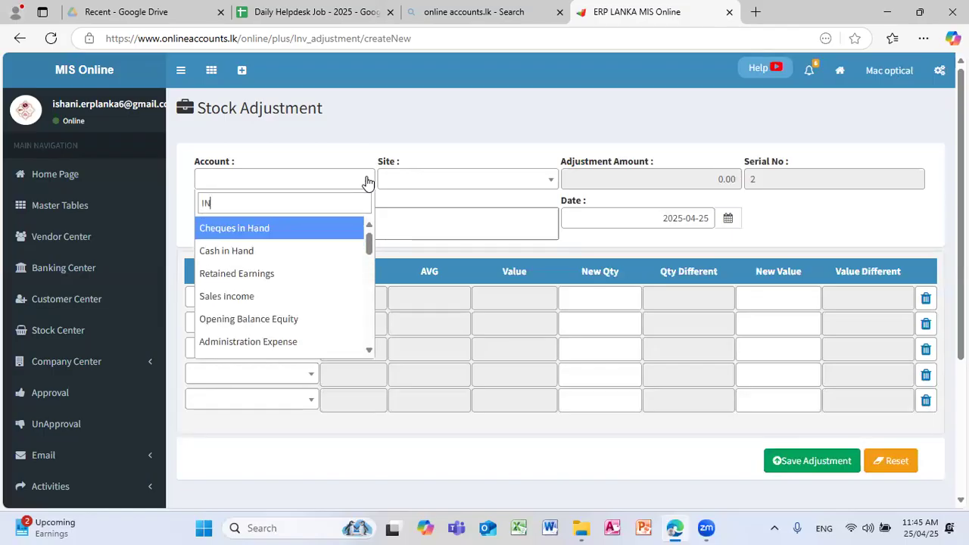
pyautogui.write('VE')
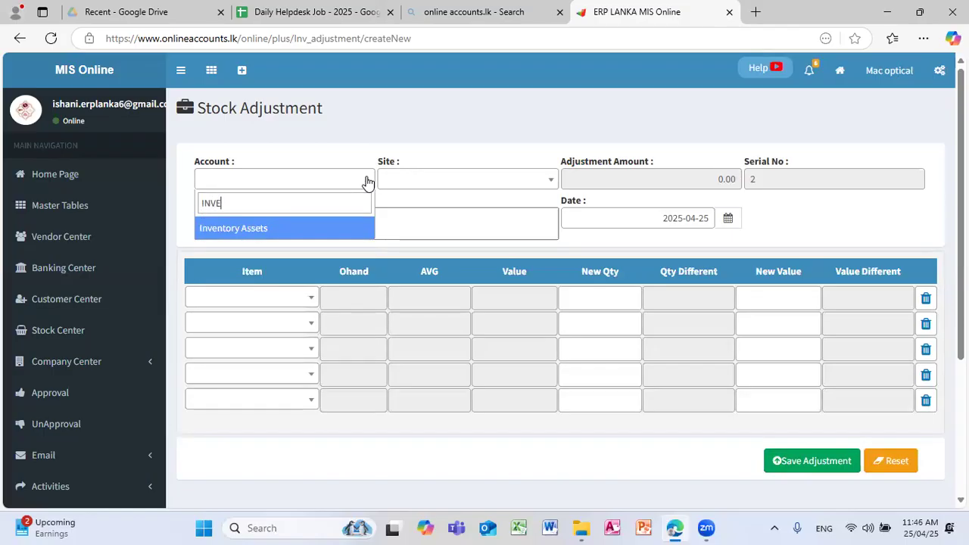
pyautogui.click(338, 230)
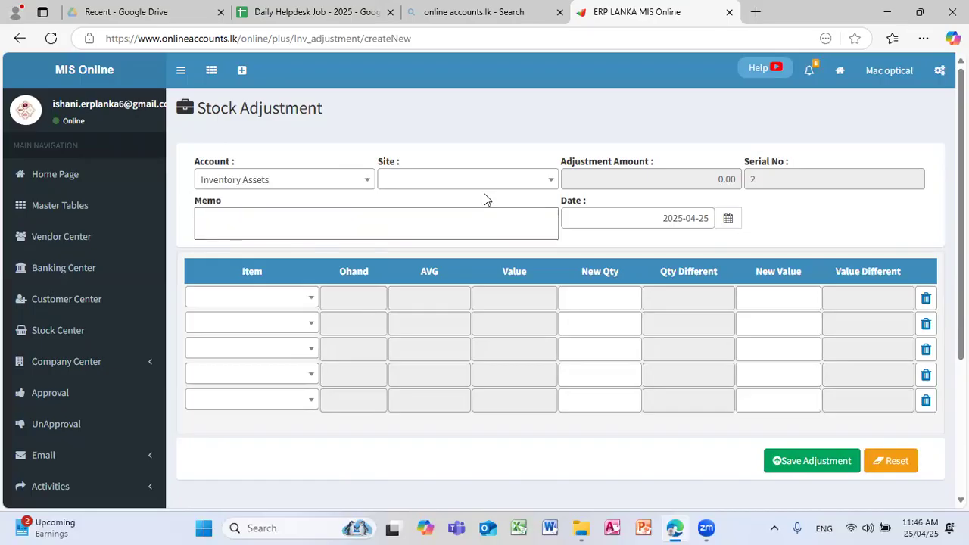
# Set the stock adjustment's site to Main and choose DARK BLACK FRAME as the first item.
pyautogui.click(544, 183)
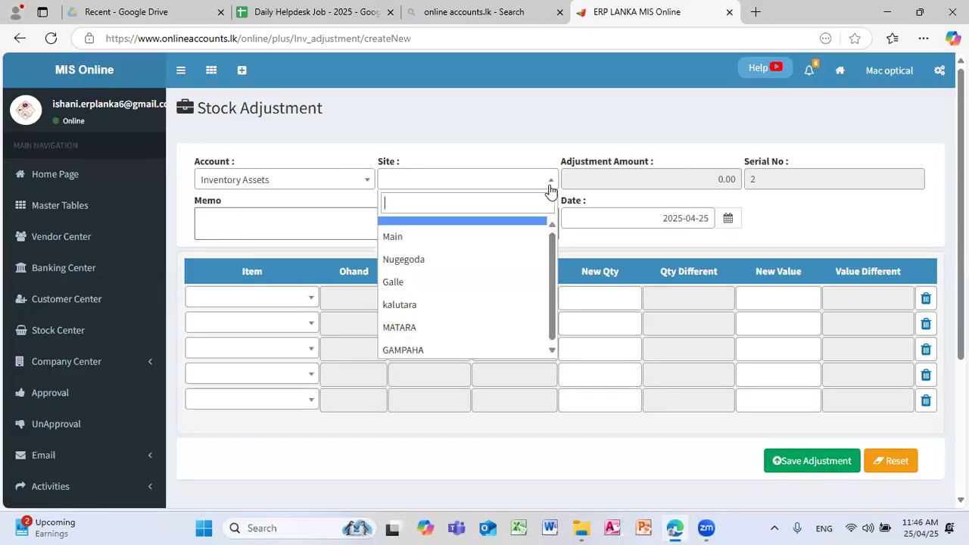
pyautogui.click(514, 238)
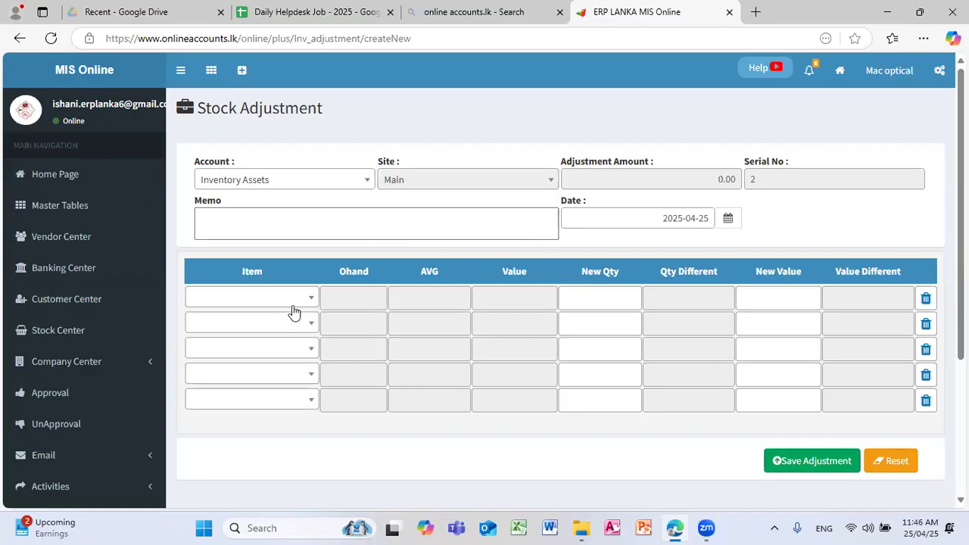
pyautogui.click(303, 301)
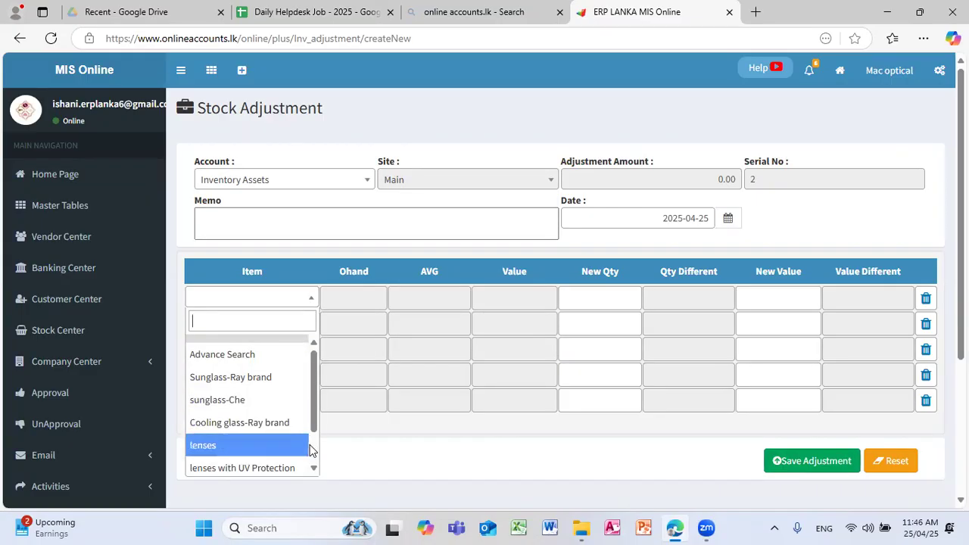
pyautogui.scroll(-1, 313, 451)
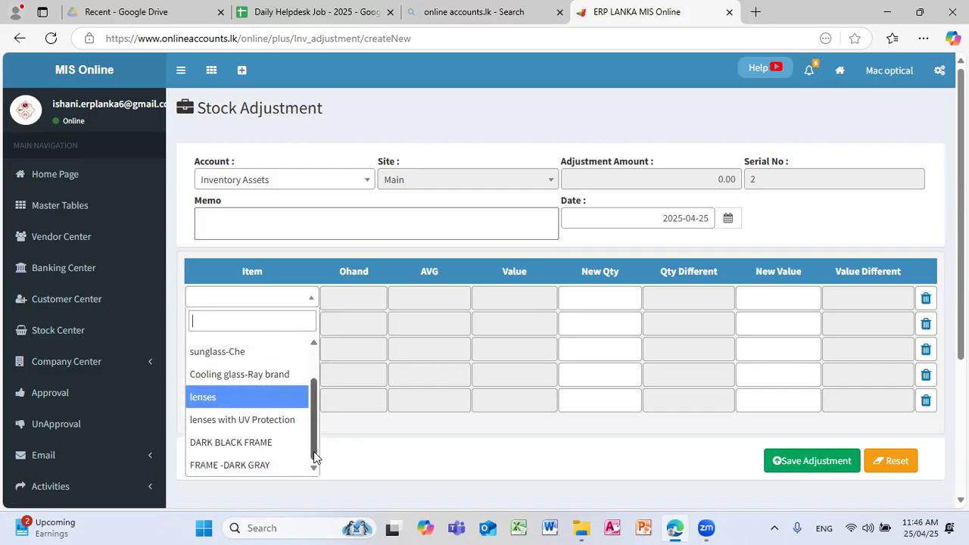
pyautogui.click(282, 444)
# Set the new quantity of DARK BLACK FRAME to 160, then save and submit the stock adjustment.
pyautogui.click(605, 295)
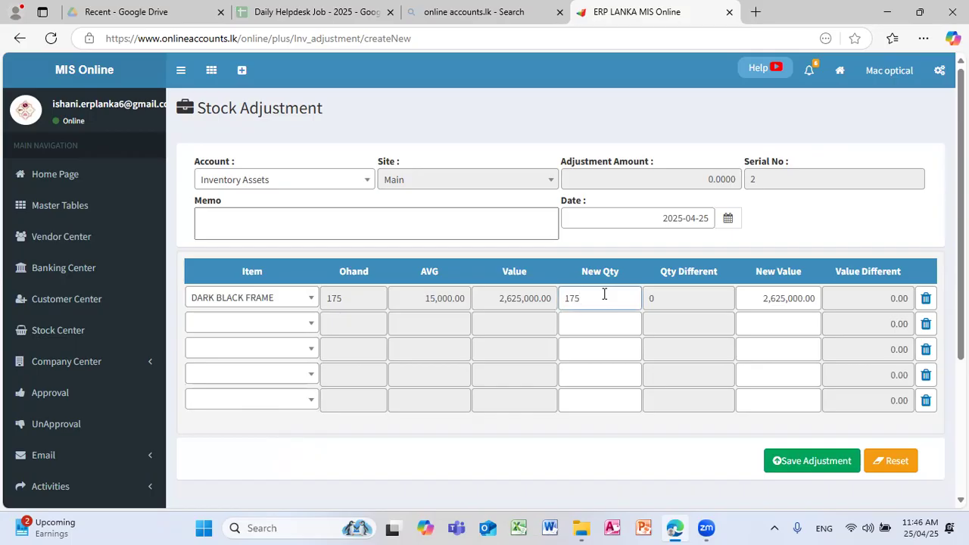
pyautogui.press('BackSpace')
pyautogui.press('BackSpace')
pyautogui.write('80')
pyautogui.press('BackSpace')
pyautogui.press('BackSpace')
pyautogui.write('60')
pyautogui.click(612, 333)
pyautogui.click(613, 300)
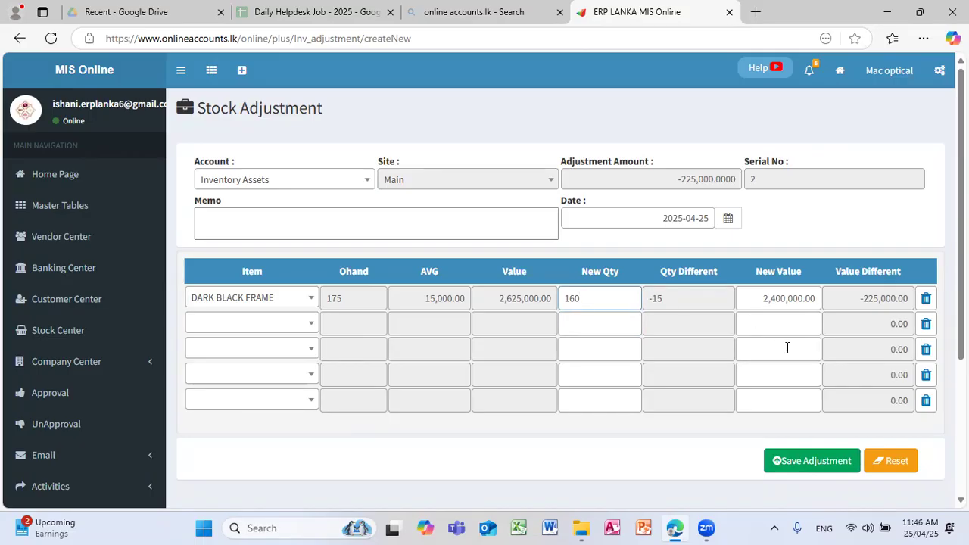
pyautogui.click(825, 464)
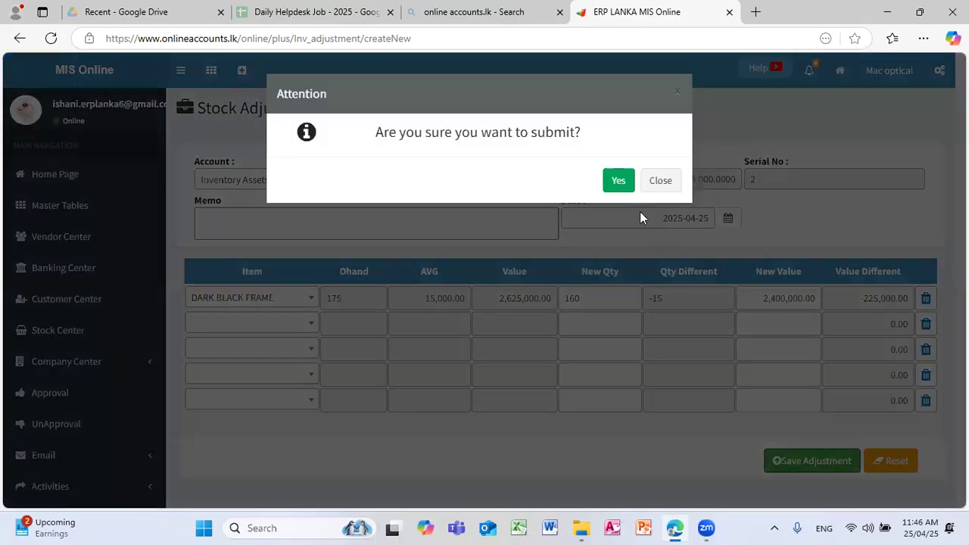
pyautogui.click(620, 181)
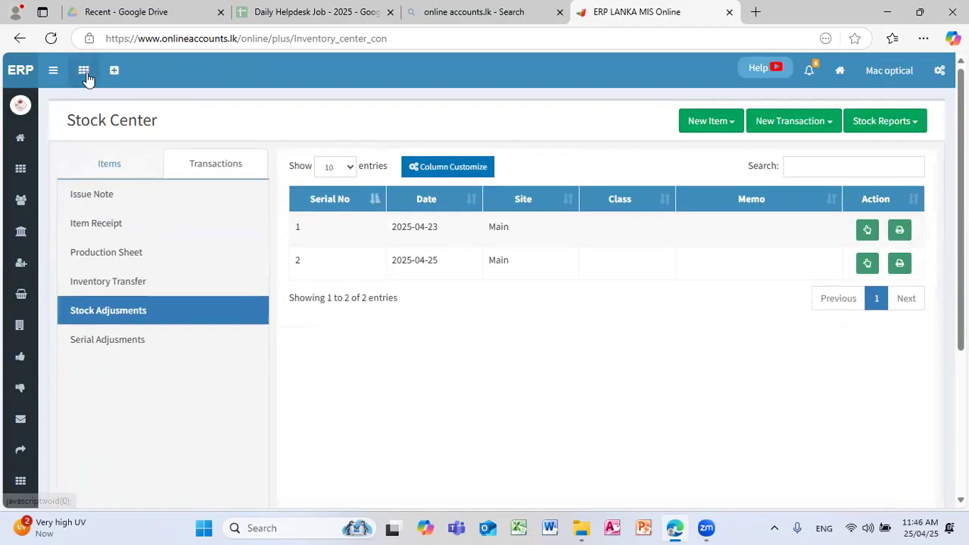
# Review the overview of available finance, vendor, customer, banking and inventory reports, and close it.
pyautogui.click(85, 73)
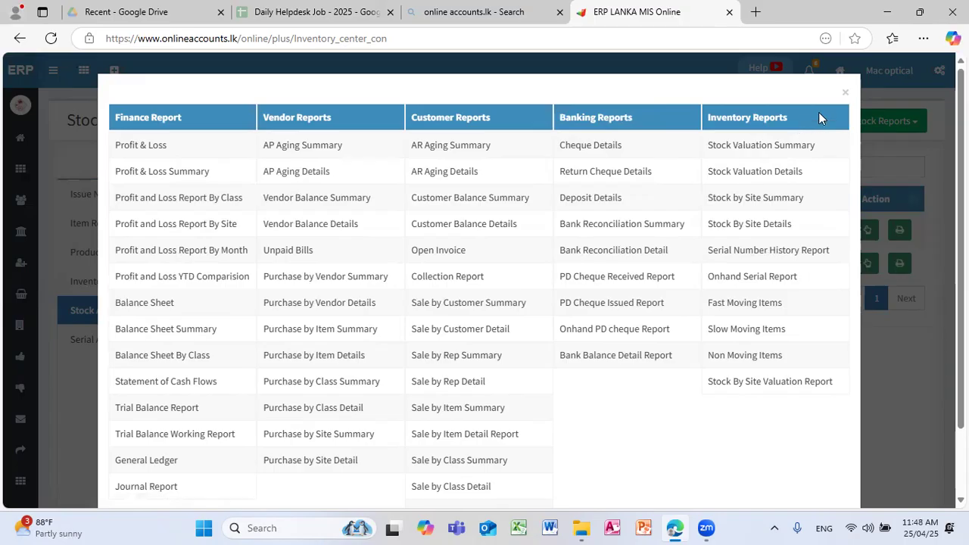
pyautogui.click(847, 94)
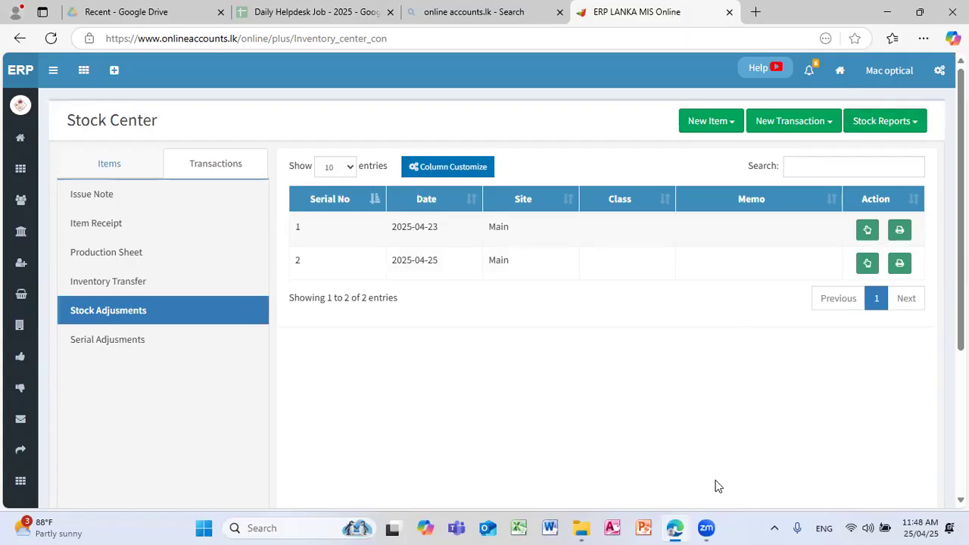
pyautogui.moveTo(705, 527)
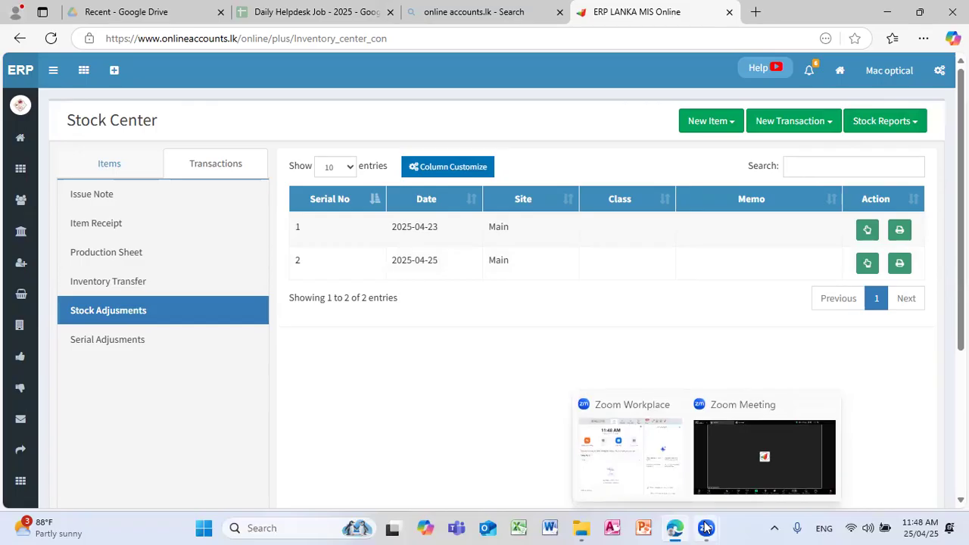